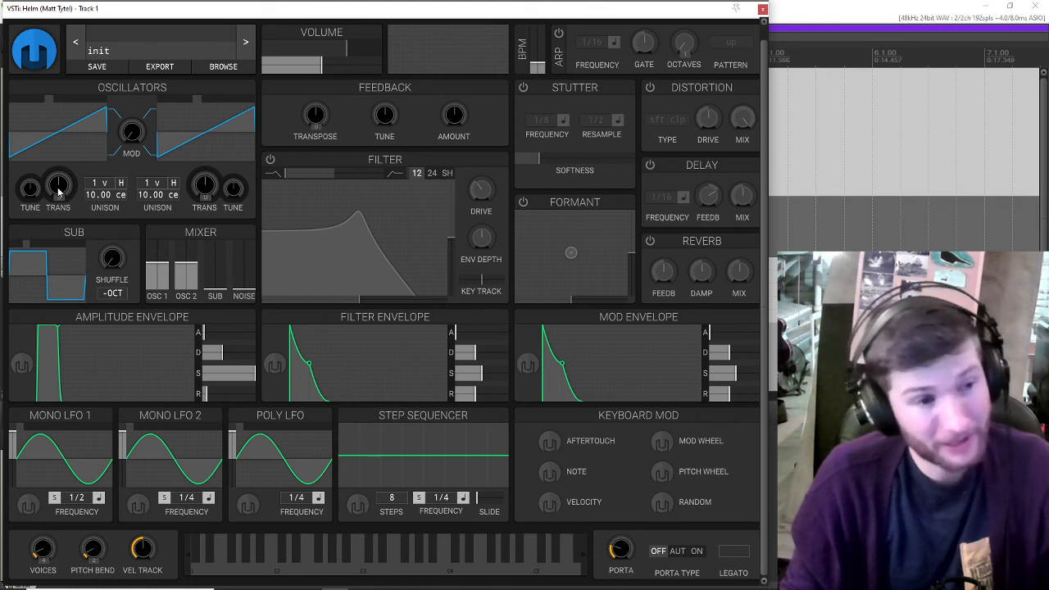
- Try small detunings of oscillator 1 and reset its tune to 0 cents
mouse_move(32, 194)
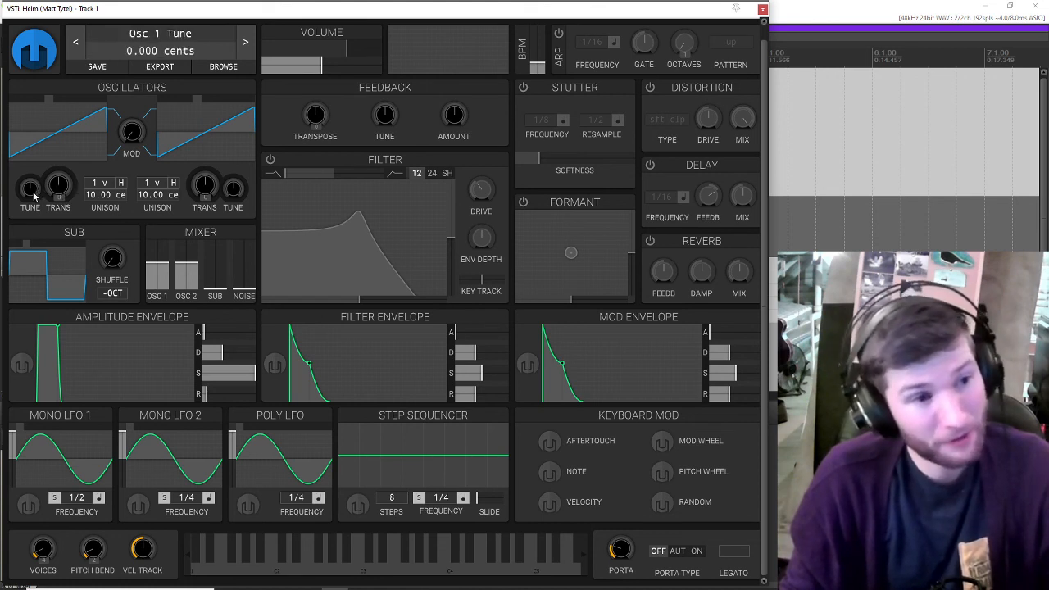
mouse_move(30, 197)
left_mouse_down()
mouse_move(30, 207)
mouse_move(31, 196)
left_mouse_up()
double_click(30, 197)
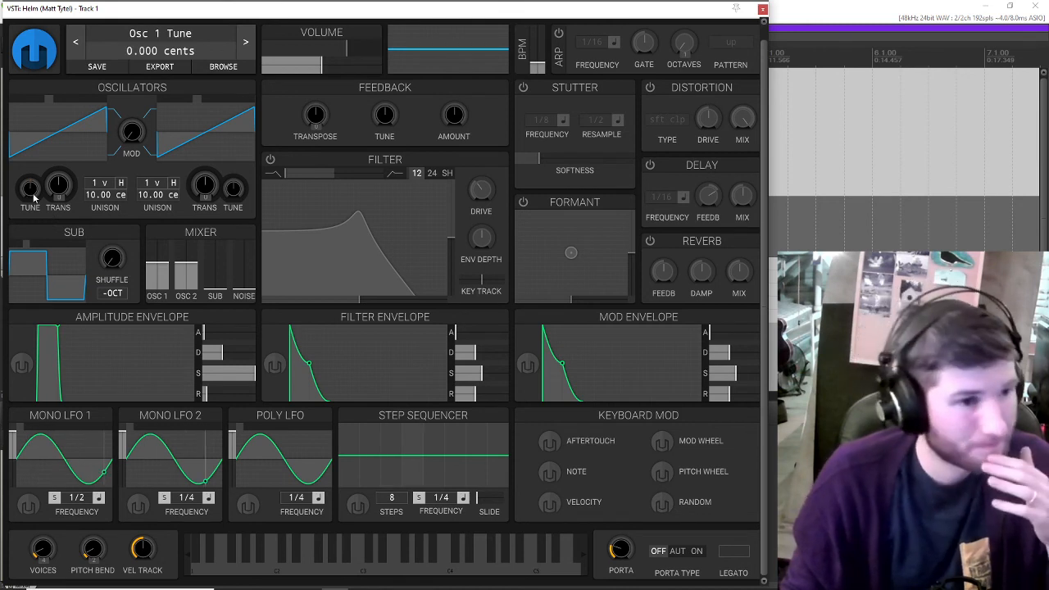
mouse_move(97, 184)
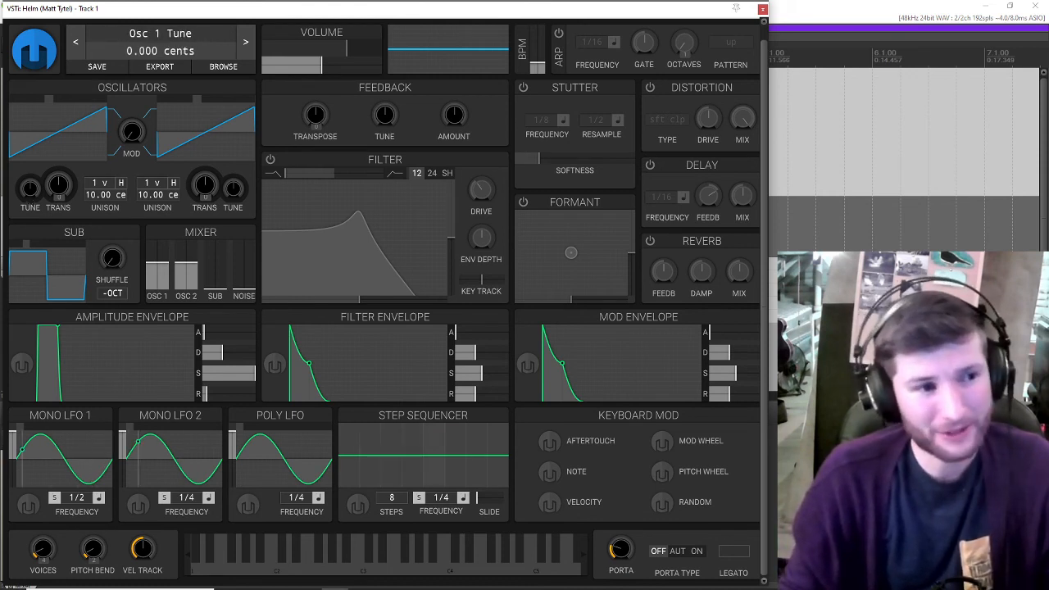
mouse_move(30, 188)
left_mouse_down()
mouse_move(30, 179)
mouse_move(30, 189)
left_mouse_up()
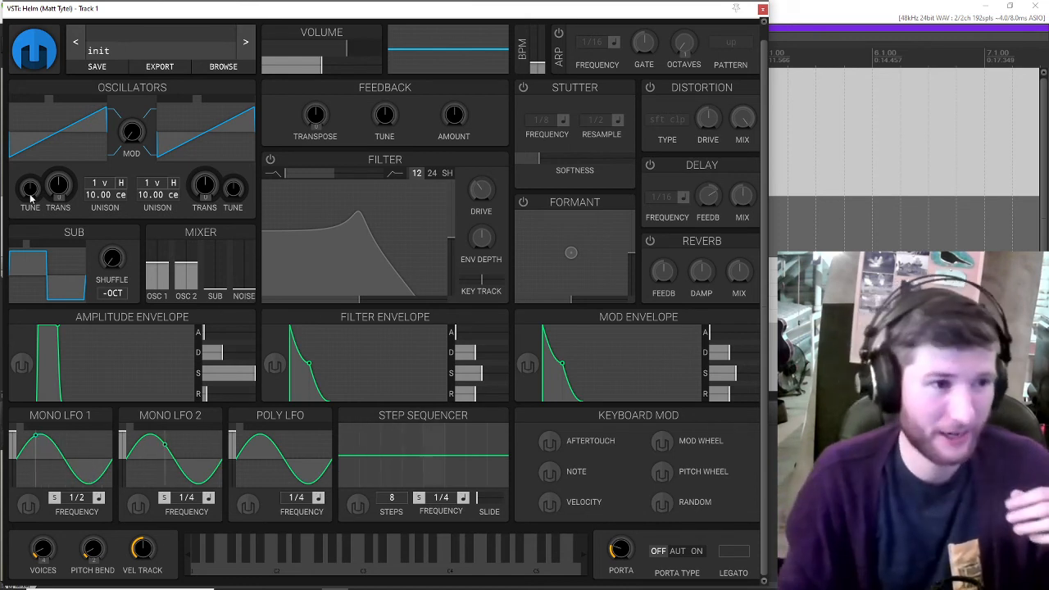
left_click_drag(30, 192, 31, 186)
double_click(30, 193)
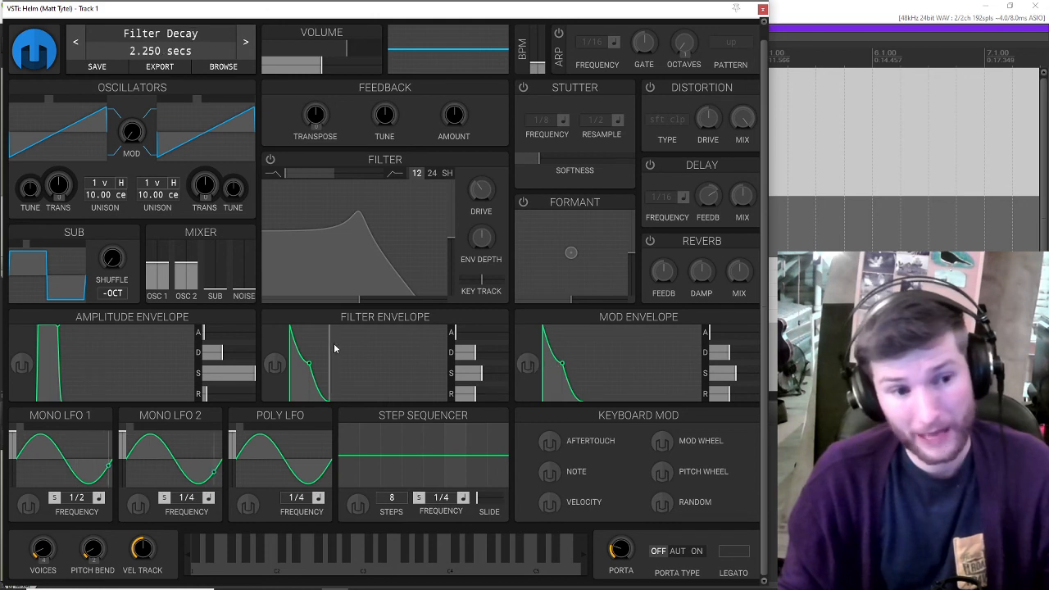
- Lengthen the attack of the filter envelope
left_click_drag(293, 368, 304, 368)
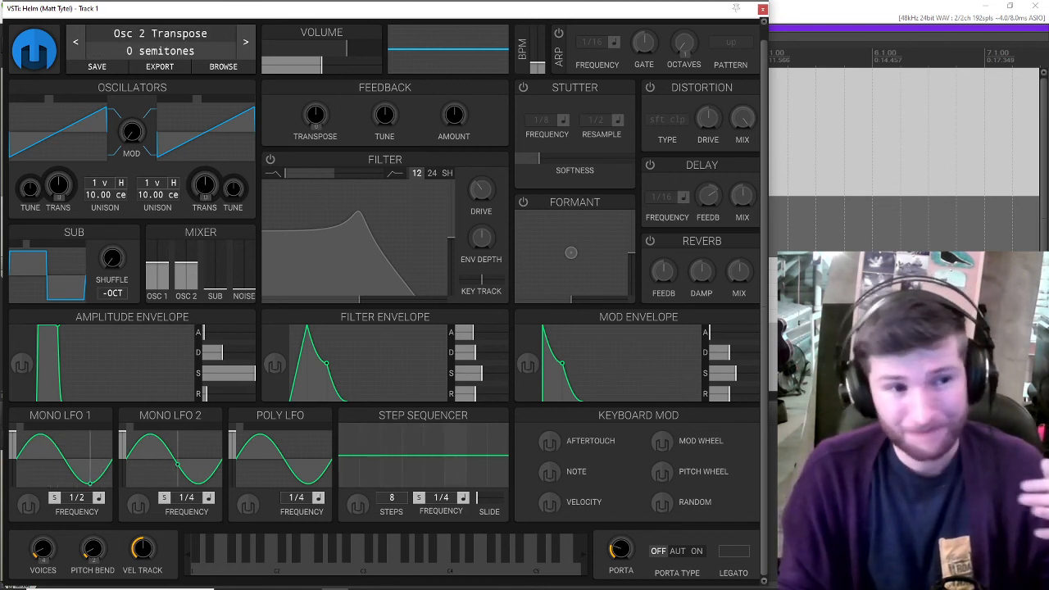
- Try transposing oscillator 2 to -2 semitones, reset it to 0, and change its waveform to a triangle
left_click_drag(204, 193, 204, 198)
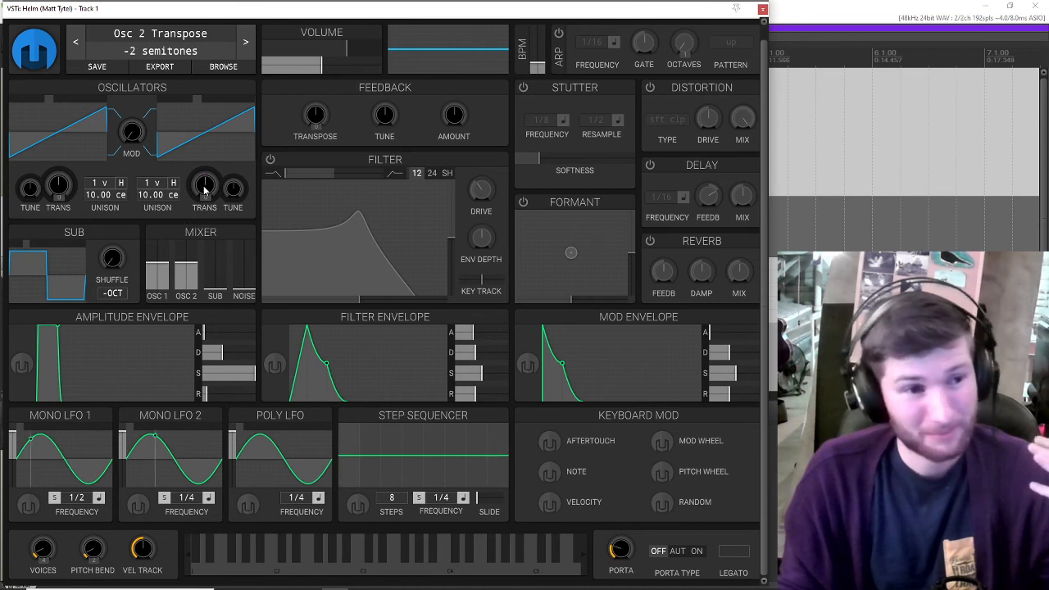
double_click(203, 184)
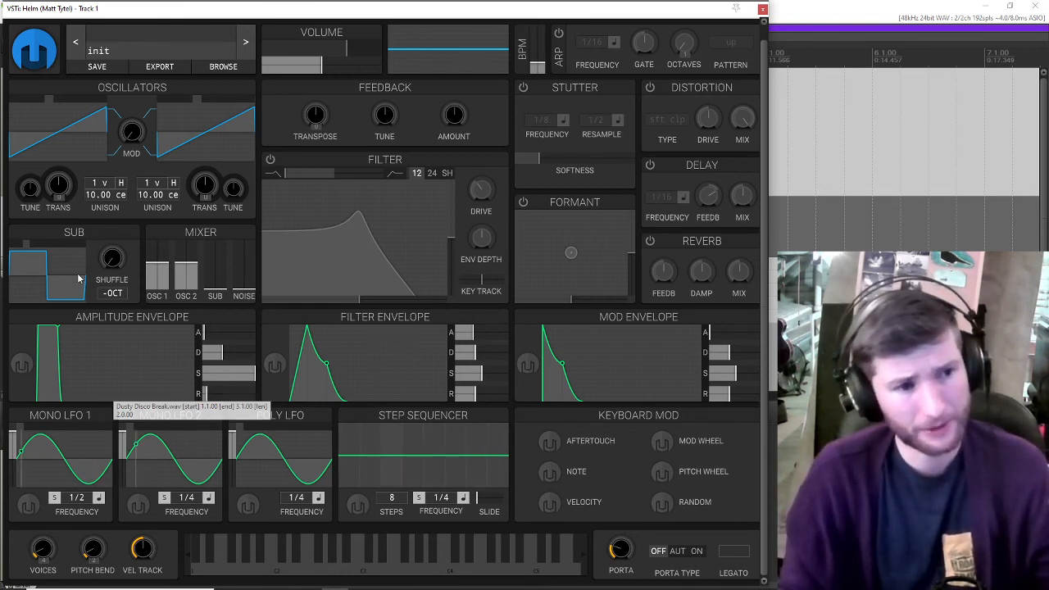
left_click_drag(181, 99, 169, 100)
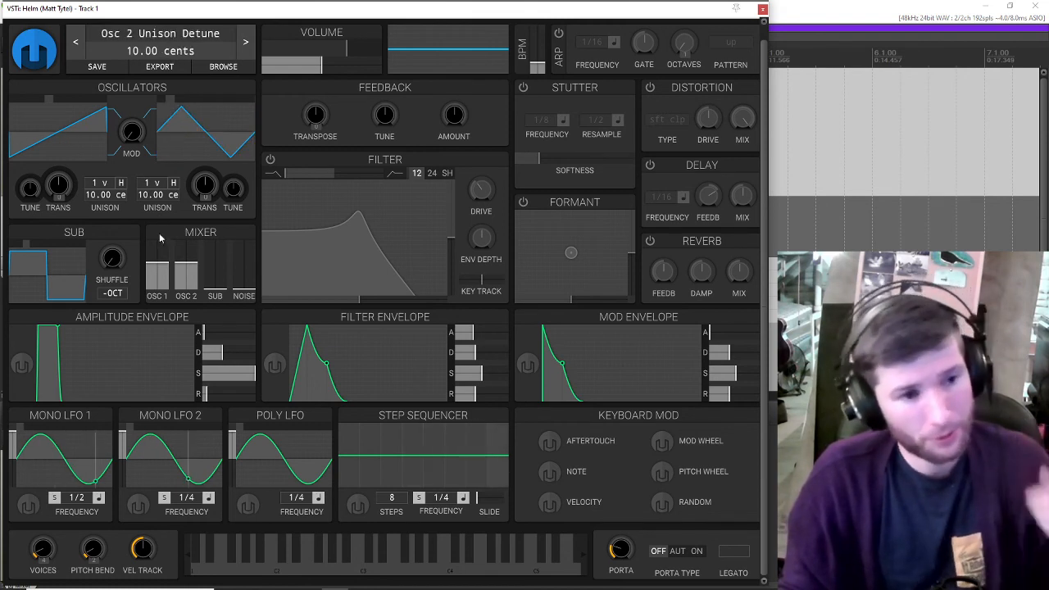
- Audition each oscillator alone by zeroing the other's mixer volume, finishing with oscillator 2 at 0 and oscillator 1 restored
left_click_drag(187, 266, 189, 328)
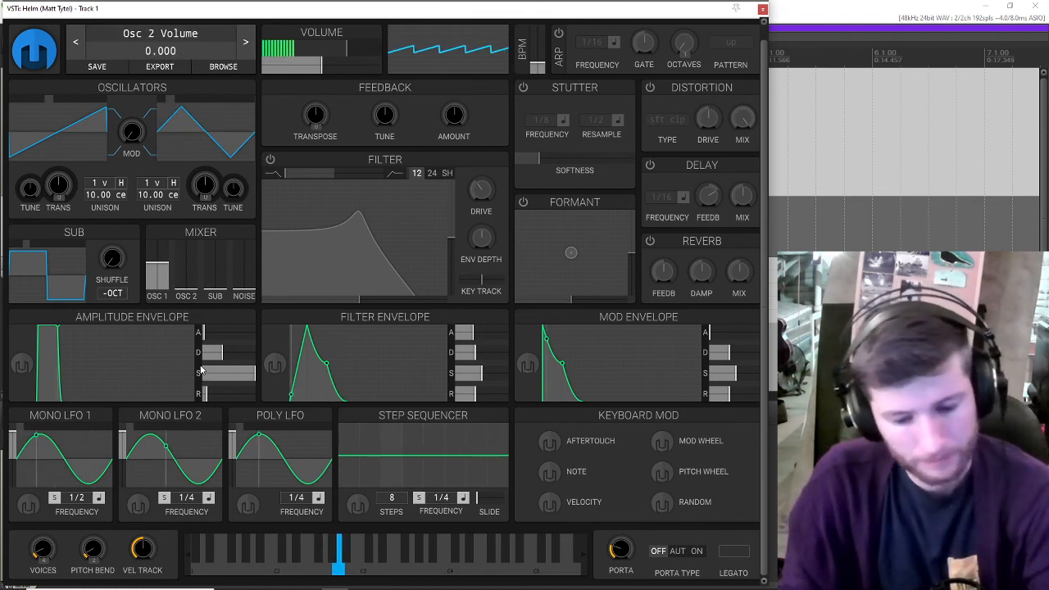
left_click(187, 266)
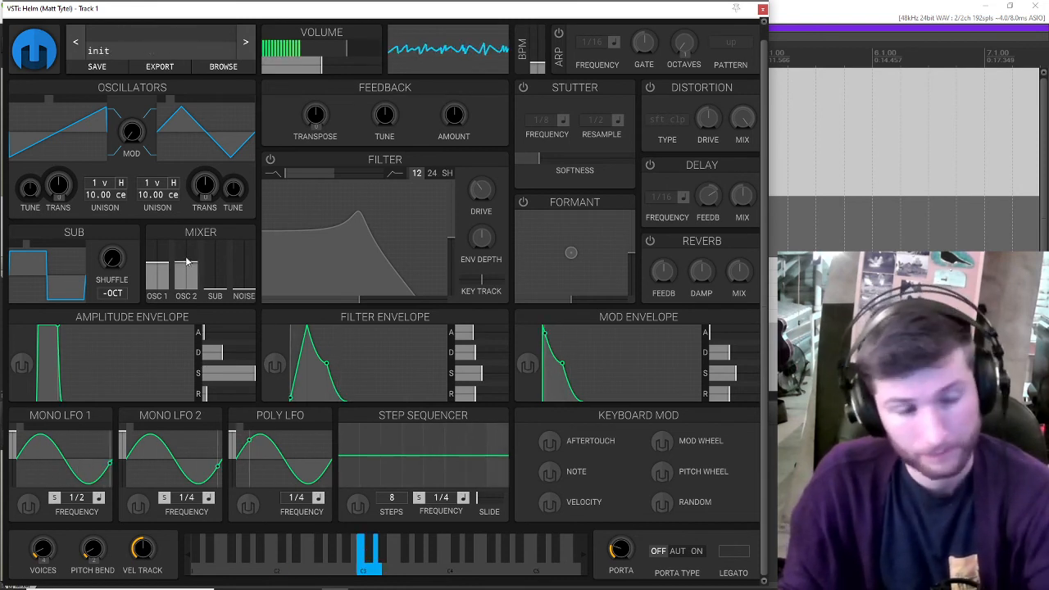
left_click_drag(157, 269, 156, 315)
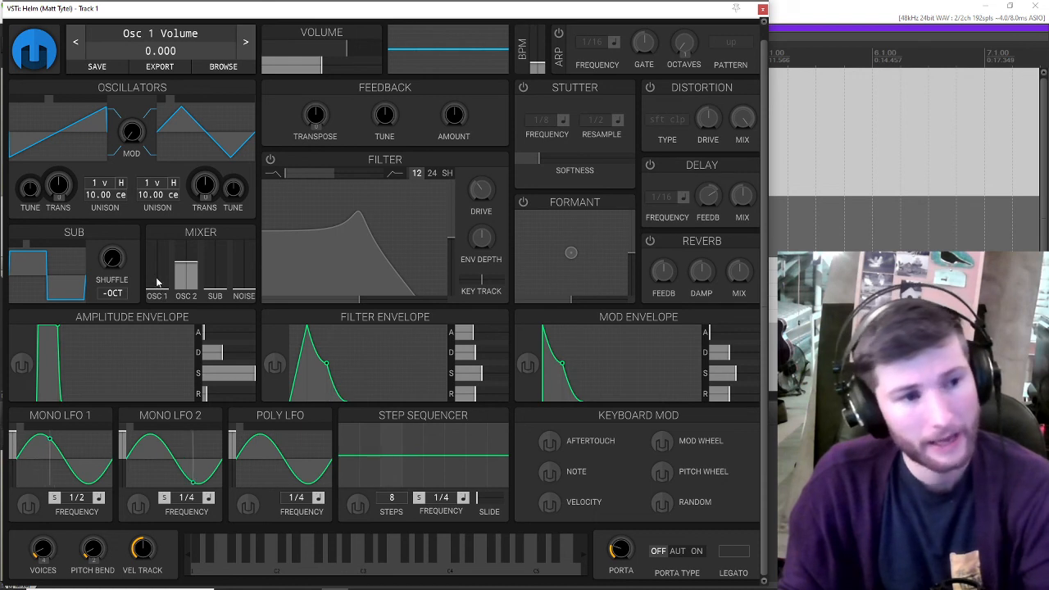
left_click_drag(164, 277, 176, 316)
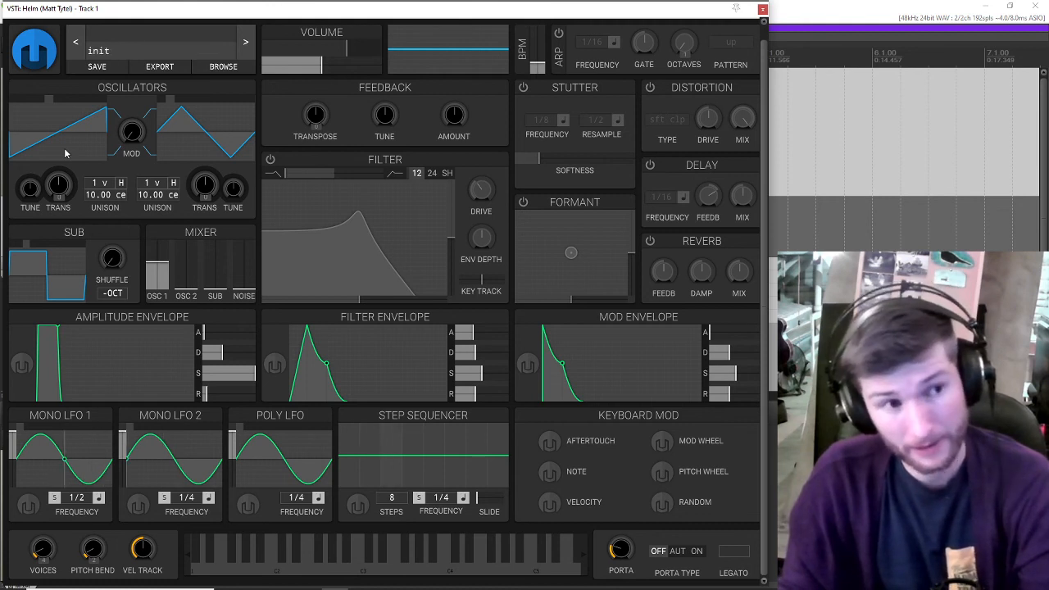
mouse_move(186, 288)
left_mouse_down()
mouse_move(187, 265)
mouse_move(187, 303)
left_mouse_up()
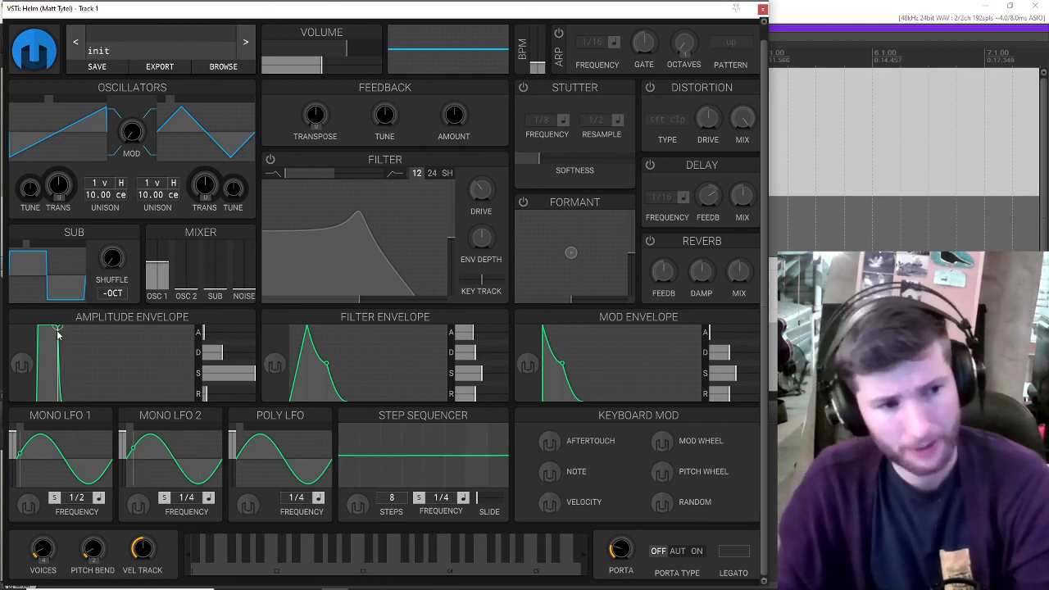
- Shape the amplitude envelope with a longer decay and a sustain of about half
left_click_drag(59, 328, 71, 366)
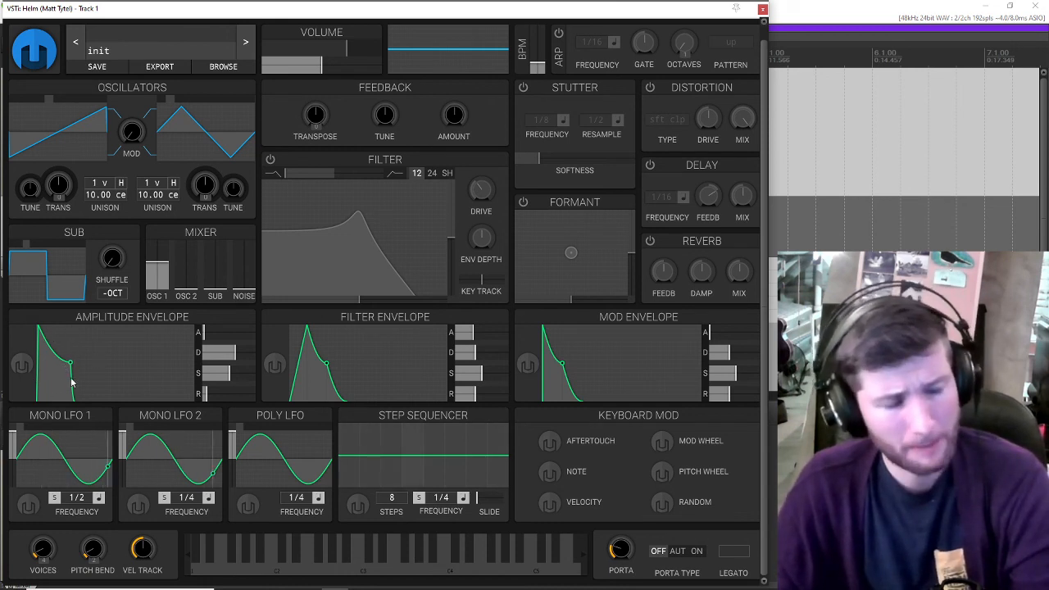
- Transpose oscillator 2 up 7 semitones and hold its mixer volume at 0
mouse_move(187, 287)
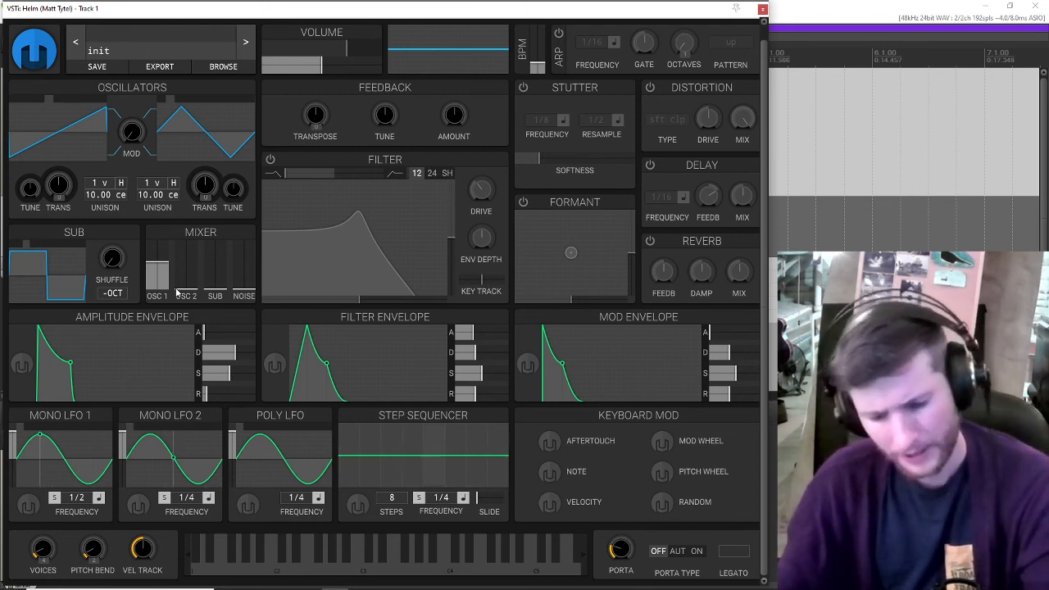
mouse_move(176, 292)
left_mouse_down()
mouse_move(185, 257)
mouse_move(185, 305)
left_mouse_up()
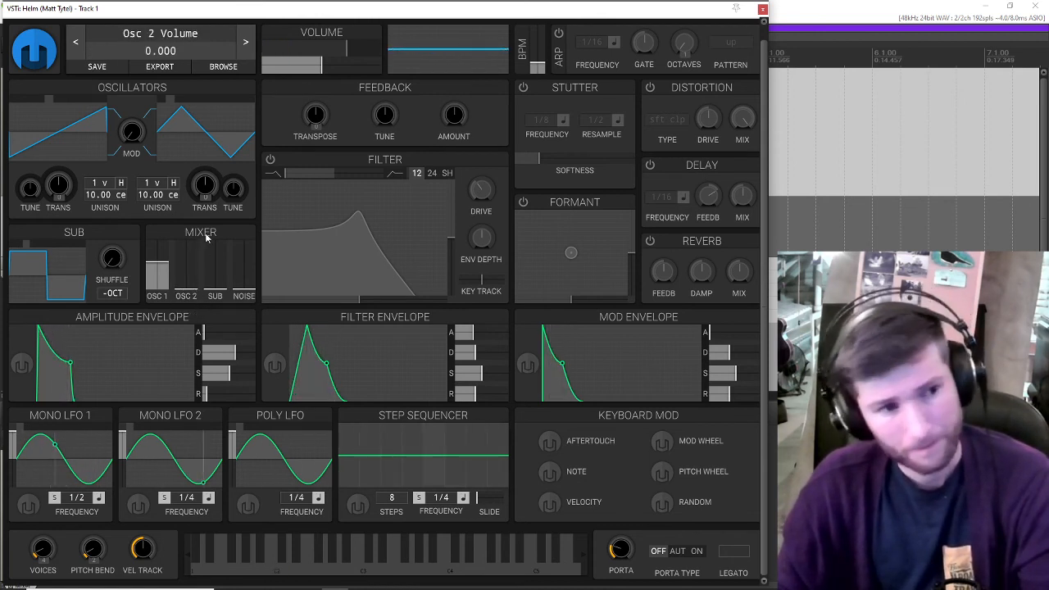
left_click_drag(205, 187, 205, 179)
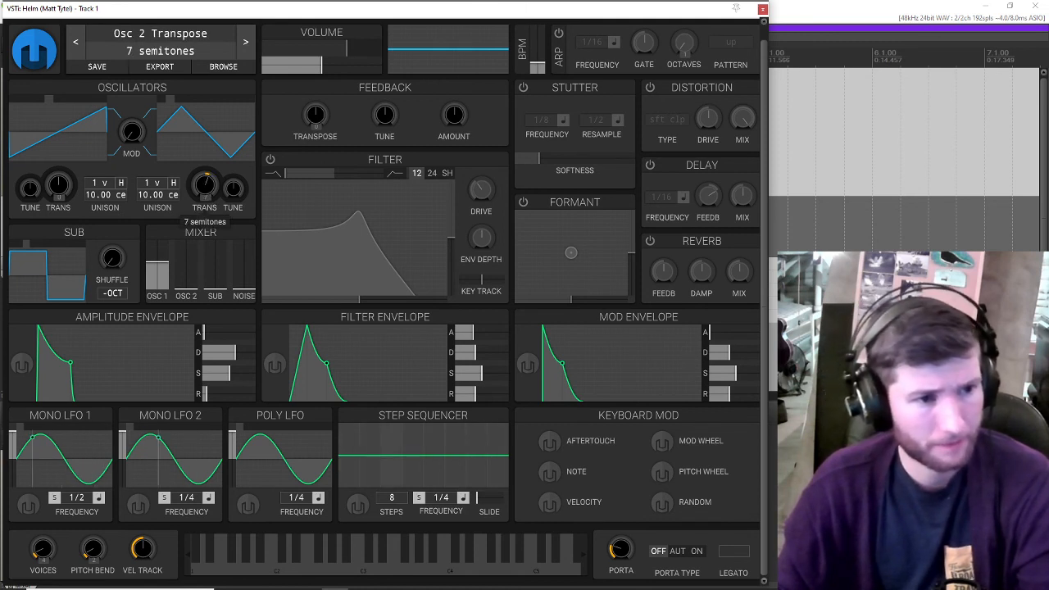
left_click_drag(186, 302, 193, 349)
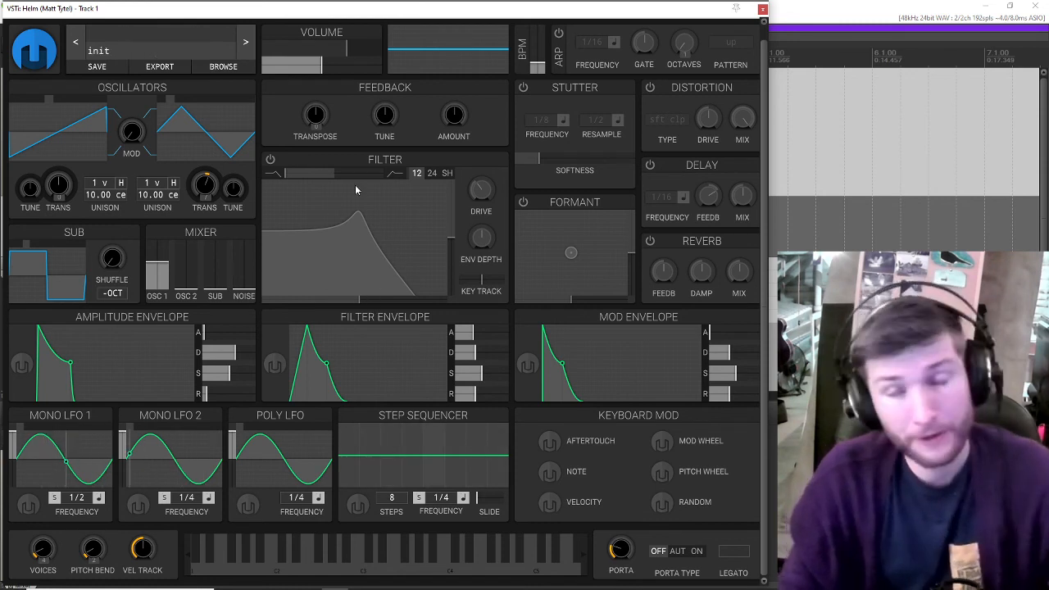
- Enable the filter, raise its cutoff to 97.59 semitones, and switch the filter off again
left_click(269, 159)
left_click_drag(345, 229, 410, 227)
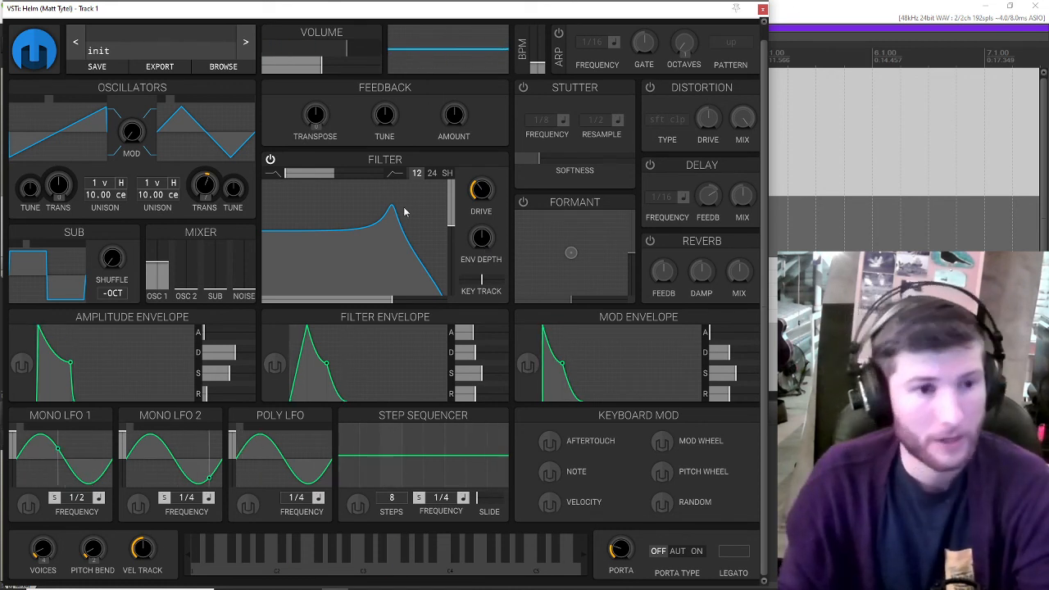
left_click(271, 160)
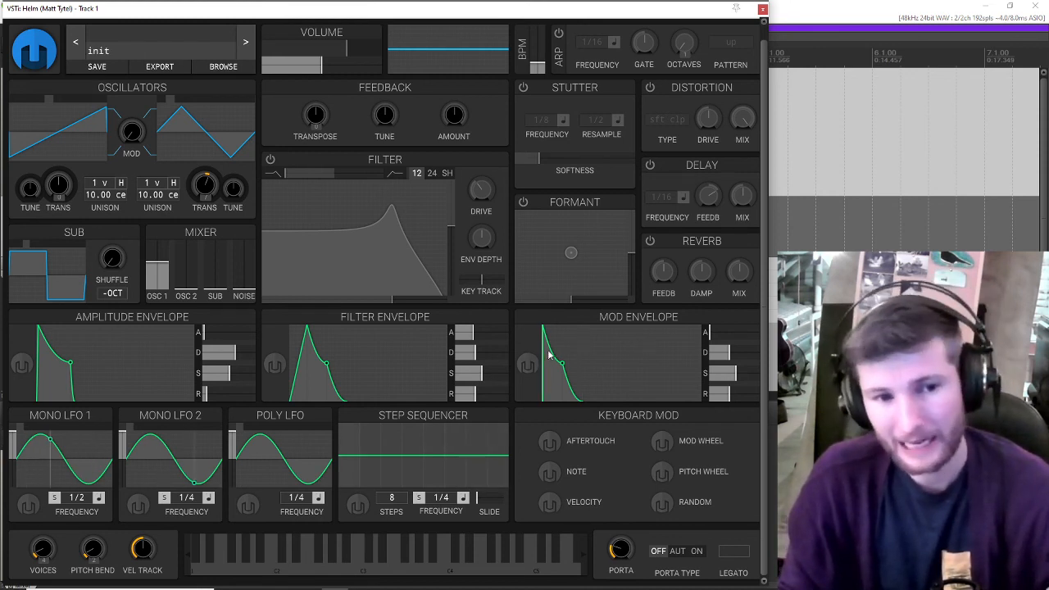
- Shape the mod envelope with a slower attack, a longer decay and a lower sustain, keeping oscillator 2's volume at 0
left_click_drag(550, 351, 572, 349)
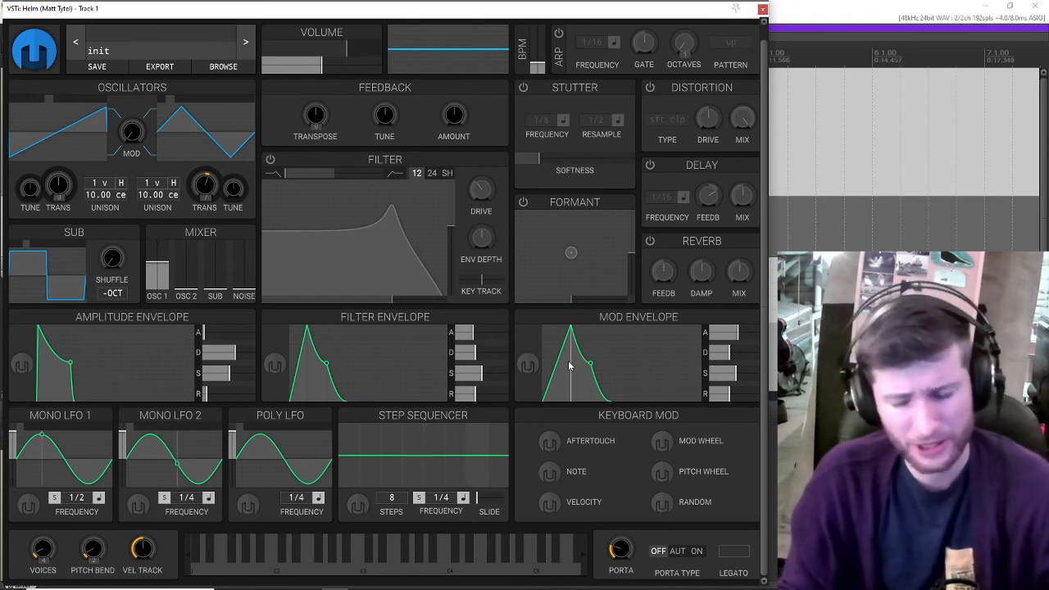
left_click_drag(572, 363, 542, 398)
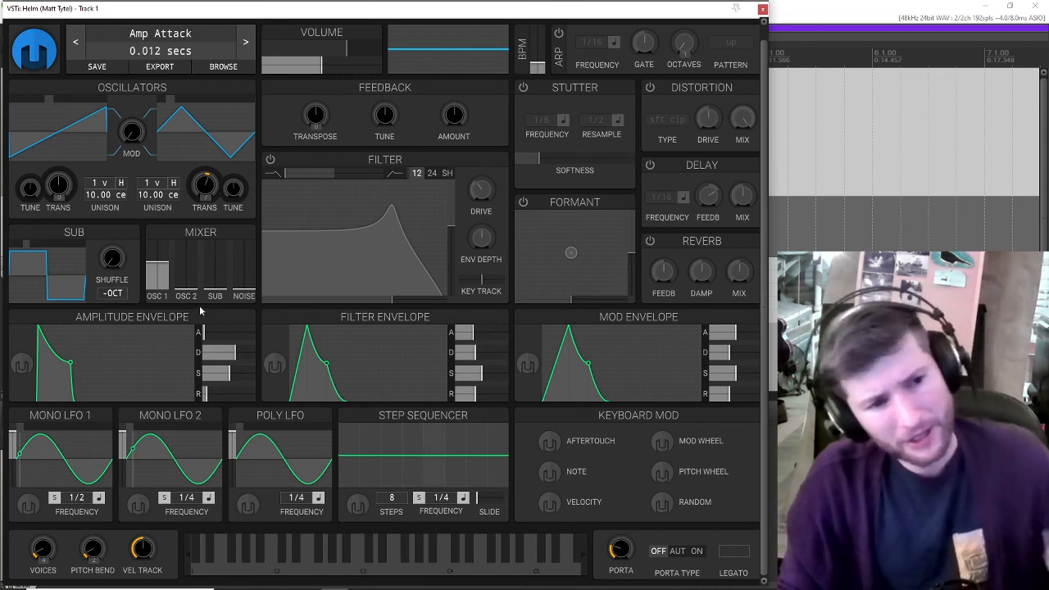
left_click_drag(186, 294, 186, 298)
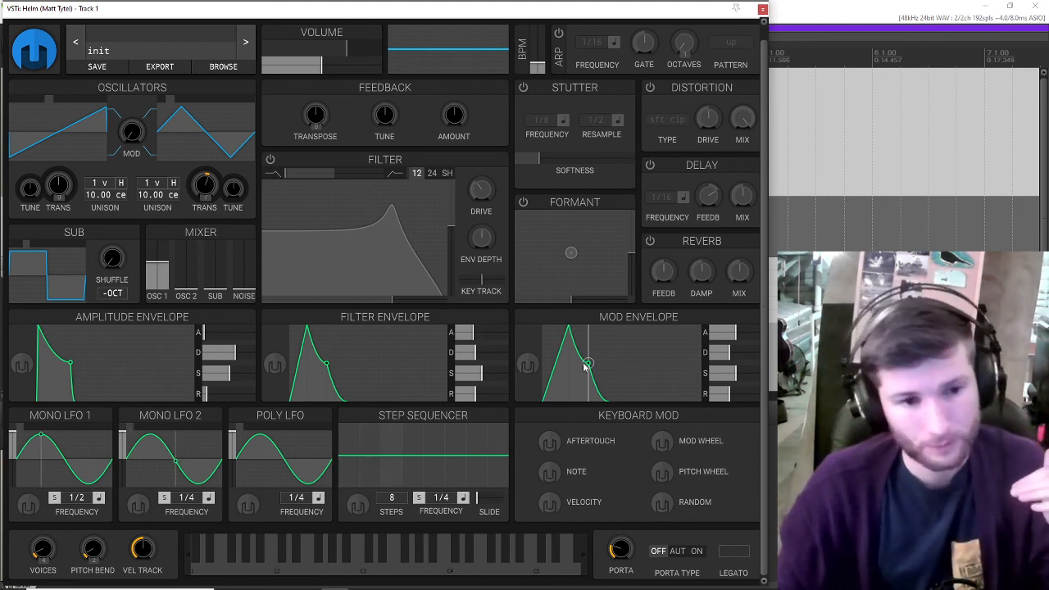
mouse_move(585, 366)
left_mouse_down()
mouse_move(599, 356)
mouse_move(601, 378)
left_mouse_up()
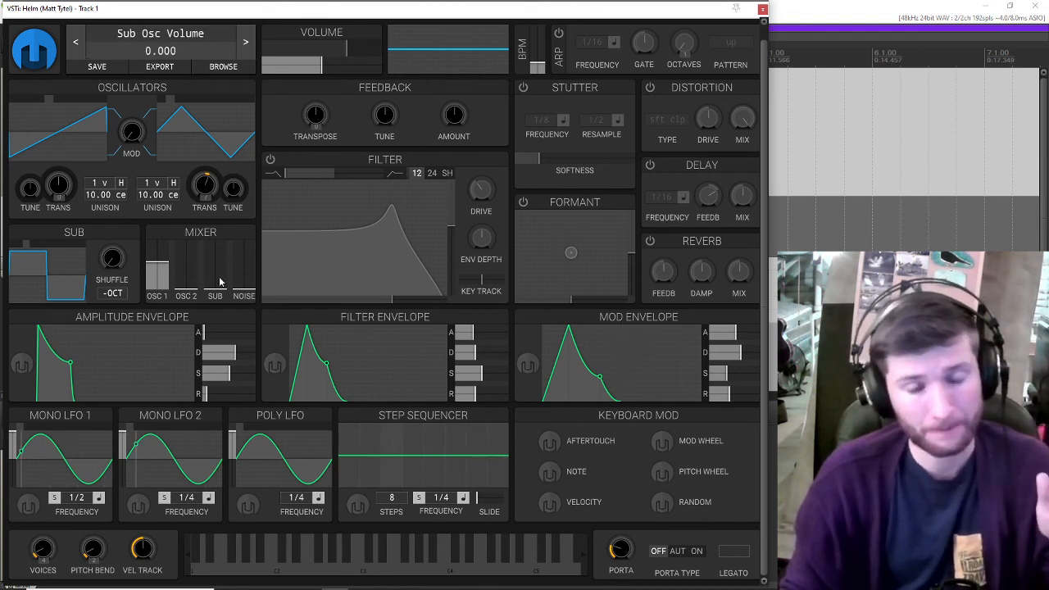
- Assign the mod envelope to raise oscillator 2's mixer volume, check the assignment, and leave modulation editing
left_click(527, 367)
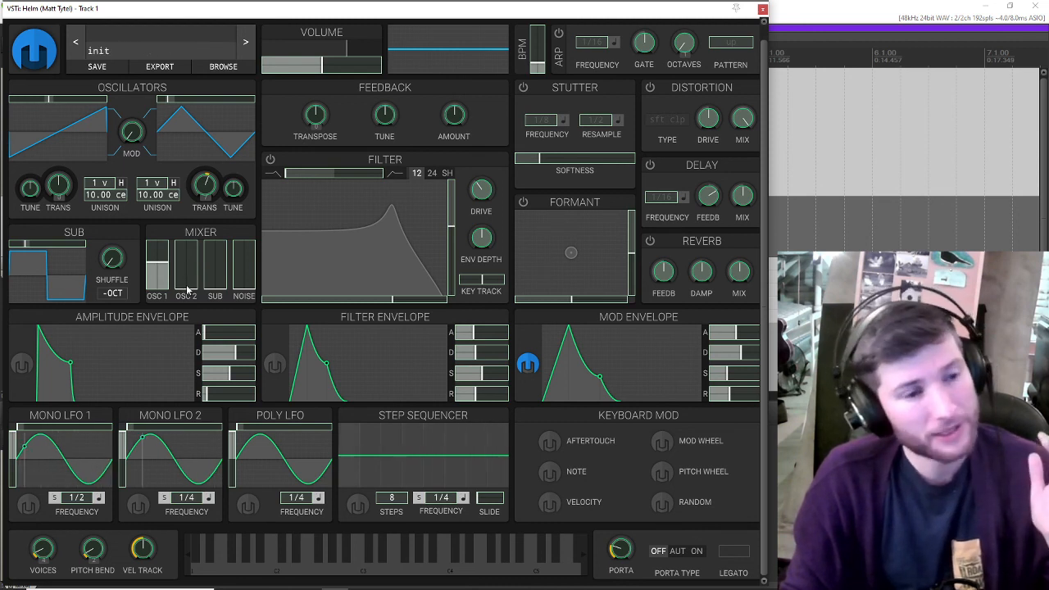
left_click_drag(186, 291, 187, 257)
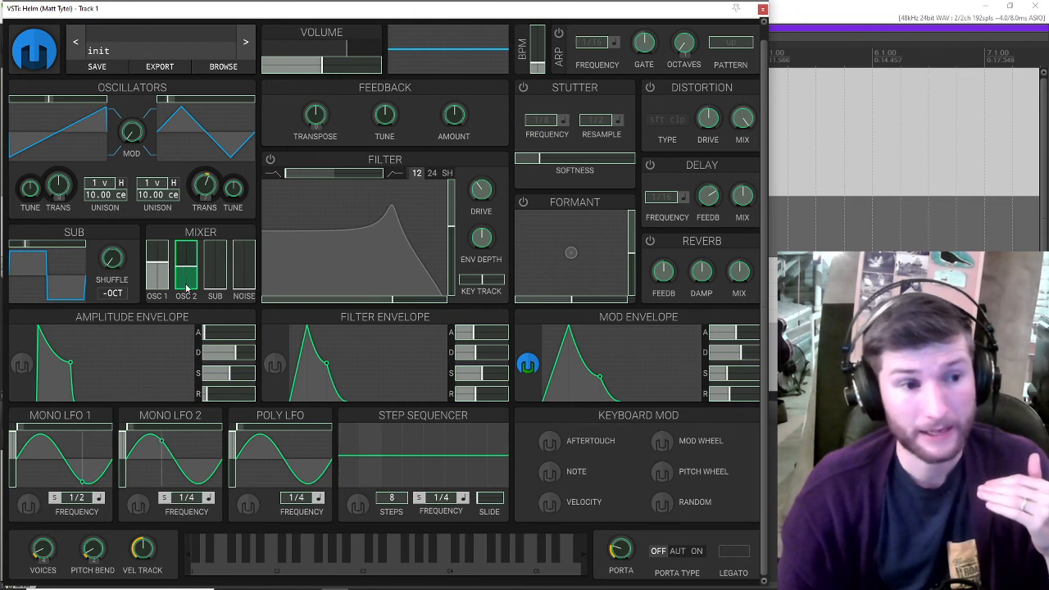
mouse_move(187, 285)
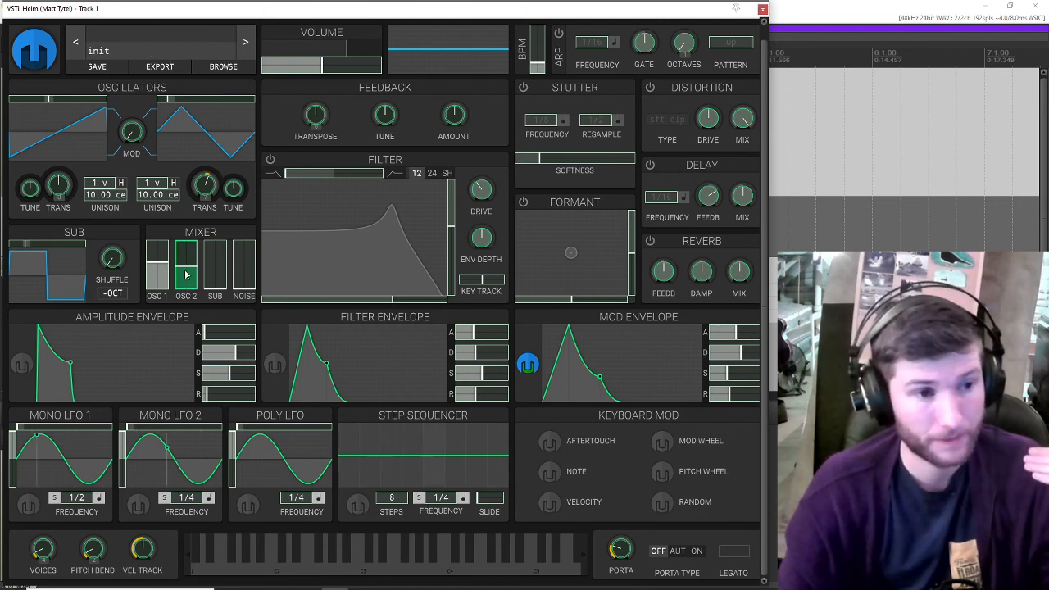
left_click(528, 365)
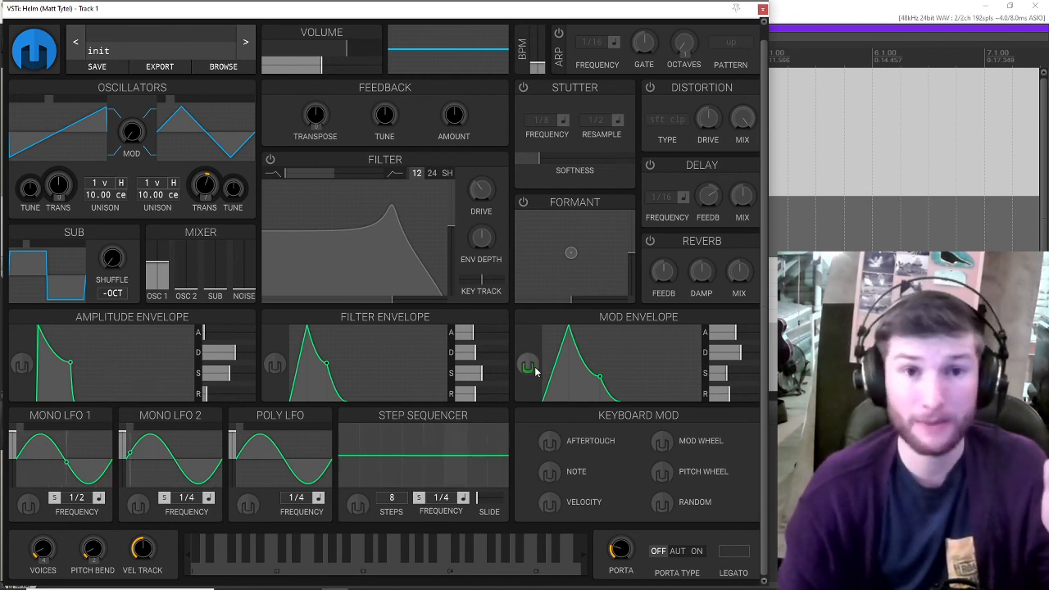
left_click(535, 371)
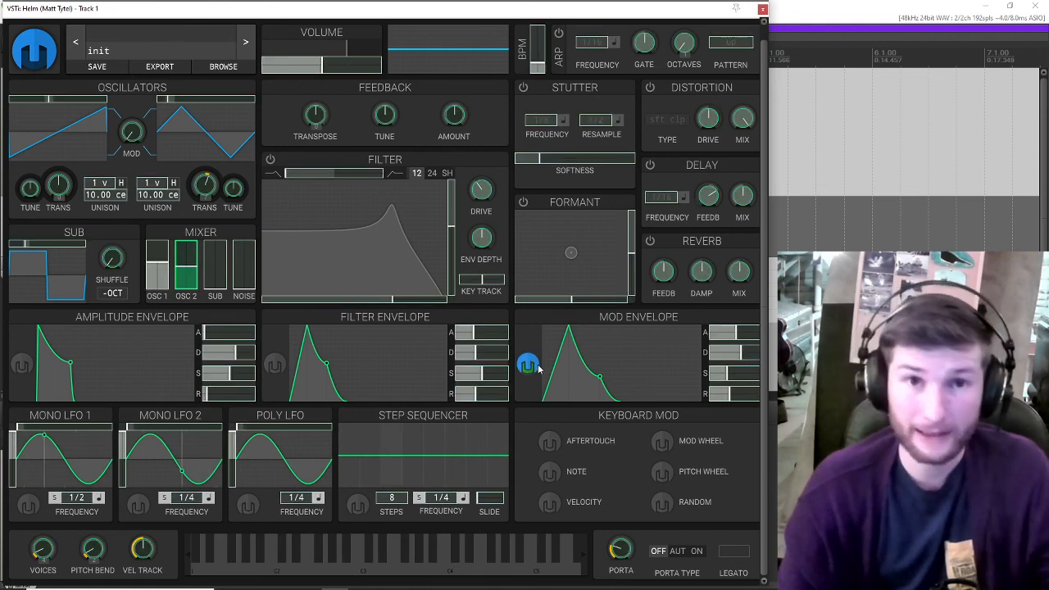
left_click(533, 366)
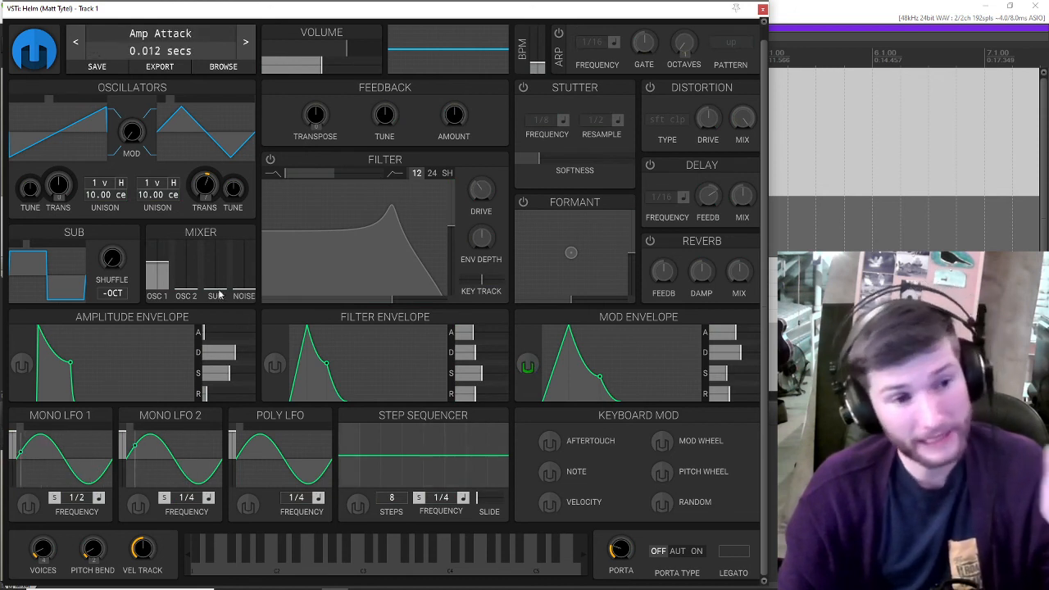
- Try a base volume of 0.041 for oscillator 2, inspect its modulation range, and return the volume to 0
left_click(194, 292)
left_click_drag(193, 292, 185, 293)
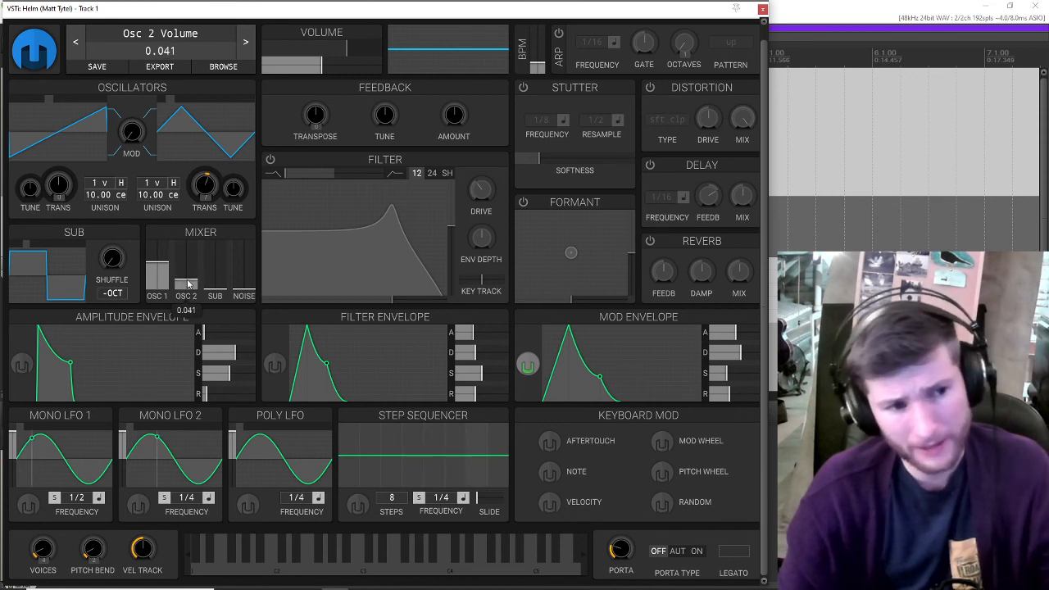
left_click(528, 366)
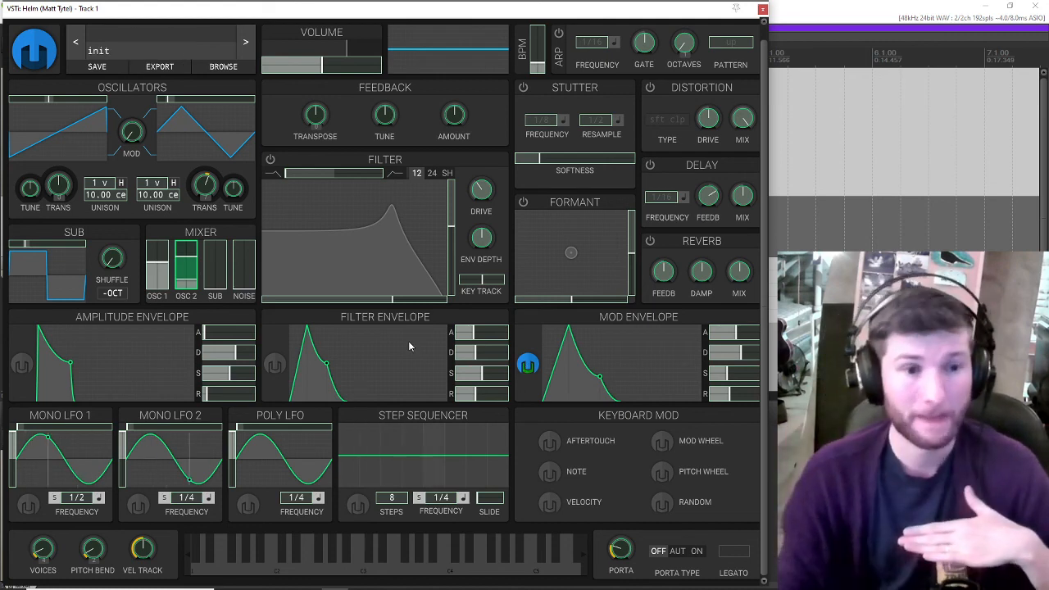
left_click_drag(529, 366, 191, 285)
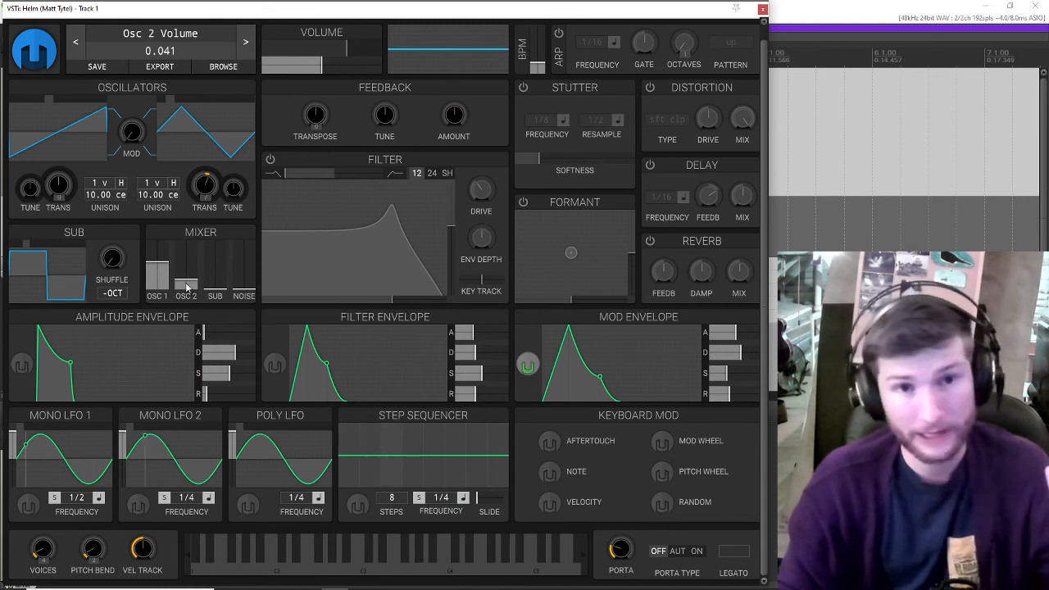
left_click_drag(188, 284, 187, 299)
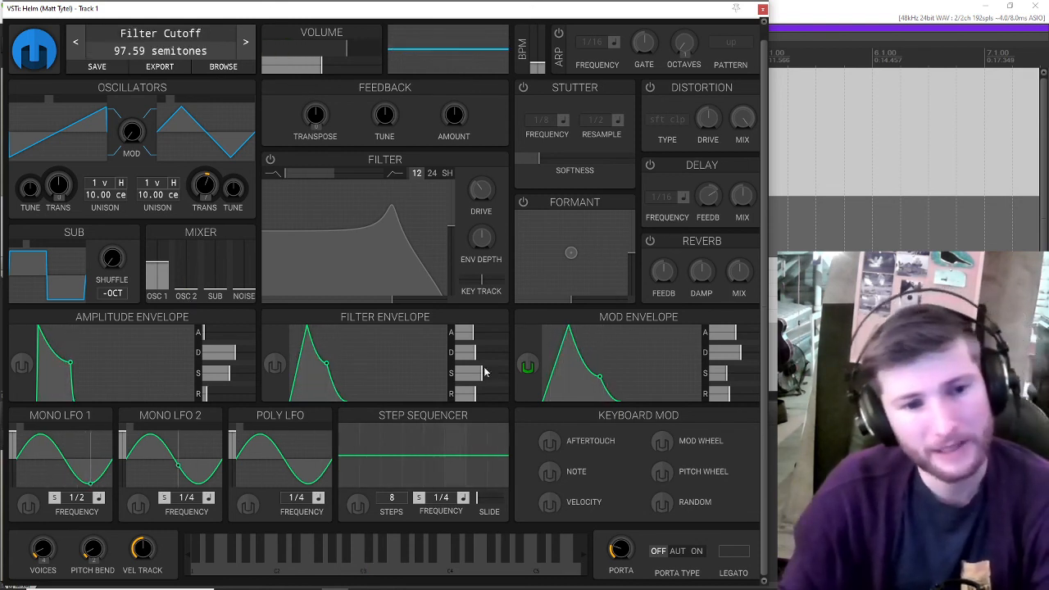
- Increase the mod envelope's modulation of oscillator 2's volume, leave modulation editing, and change oscillator 2's waveform to square
left_click(529, 368)
left_click_drag(187, 279, 187, 250)
left_click(527, 368)
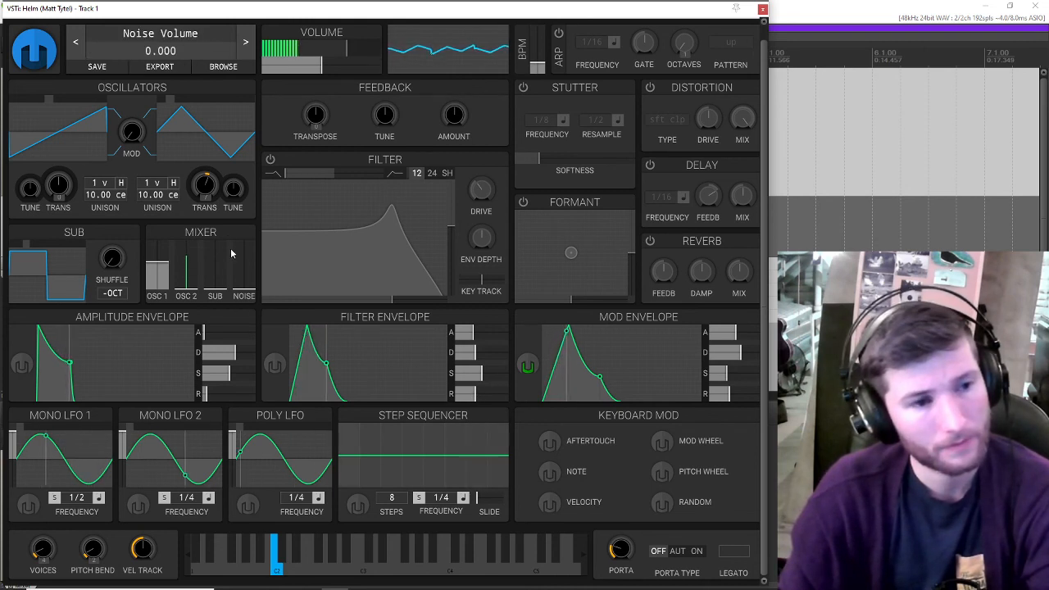
left_click(181, 101)
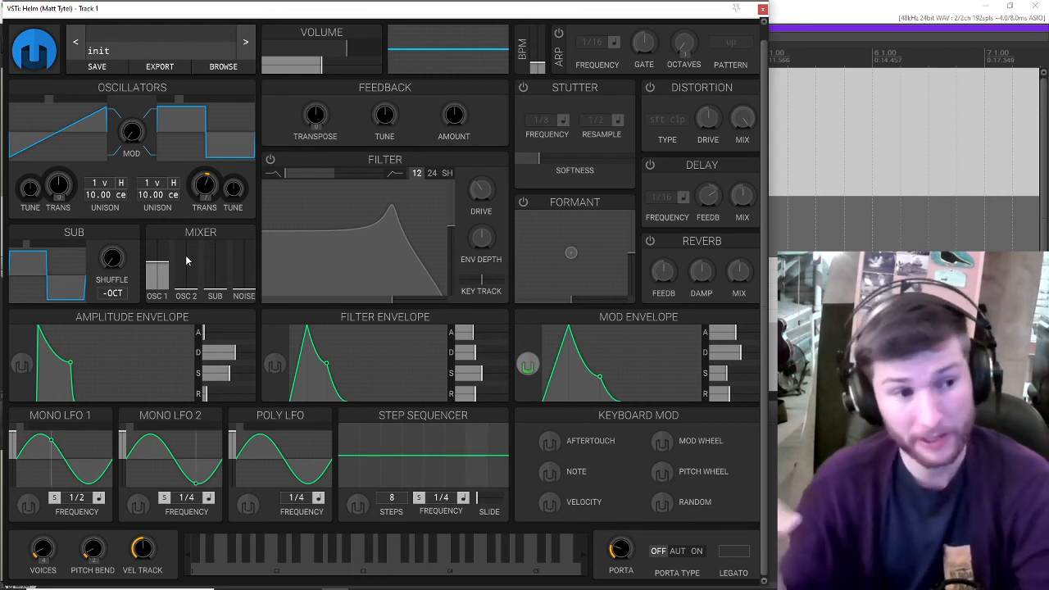
mouse_move(181, 255)
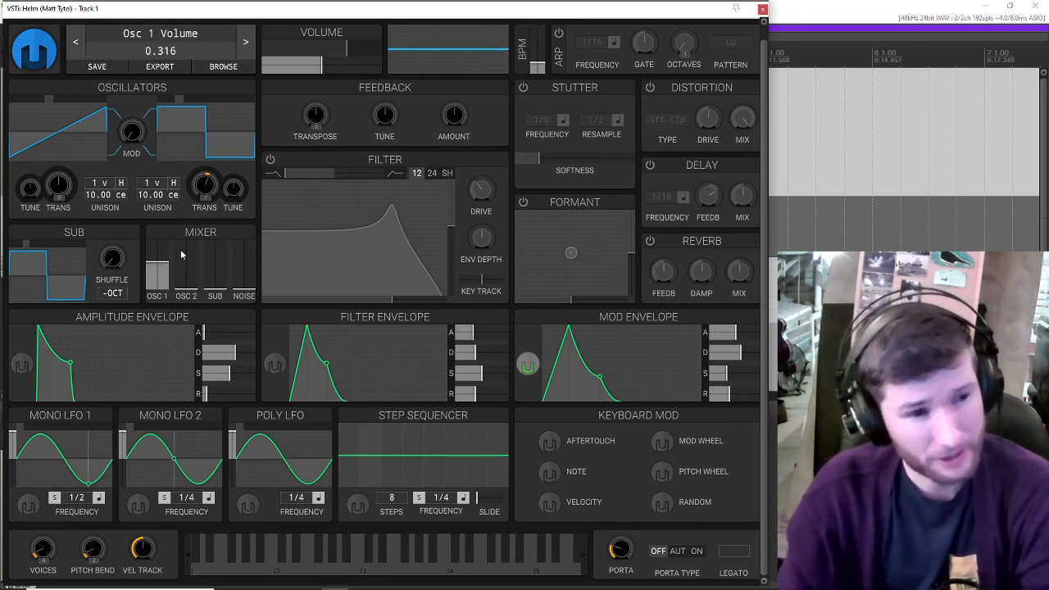
mouse_move(186, 275)
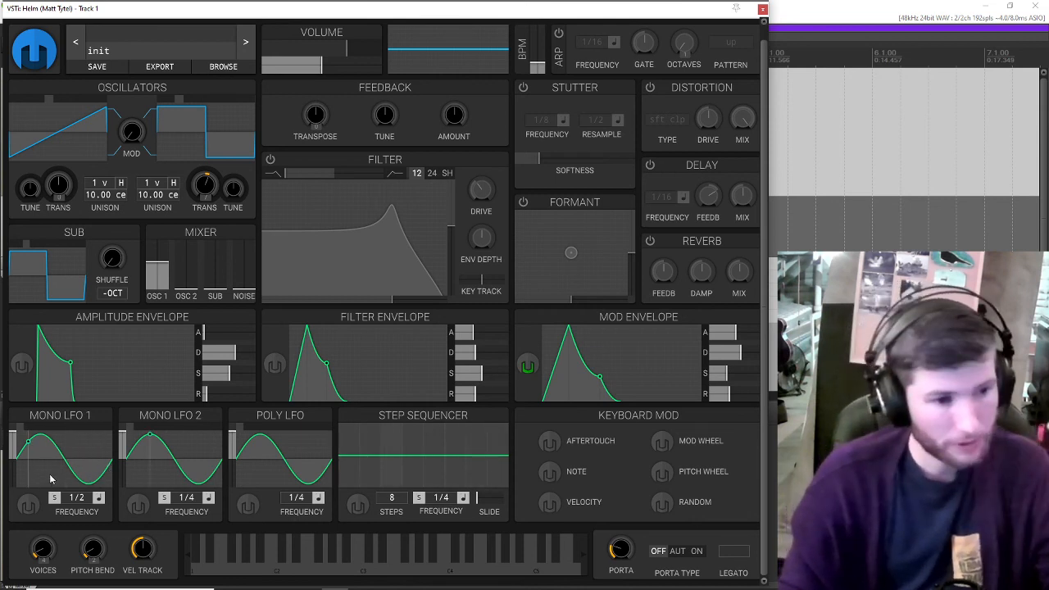
- Check the REAPER project's tempo against the beats per minute shown in Helm
mouse_move(76, 497)
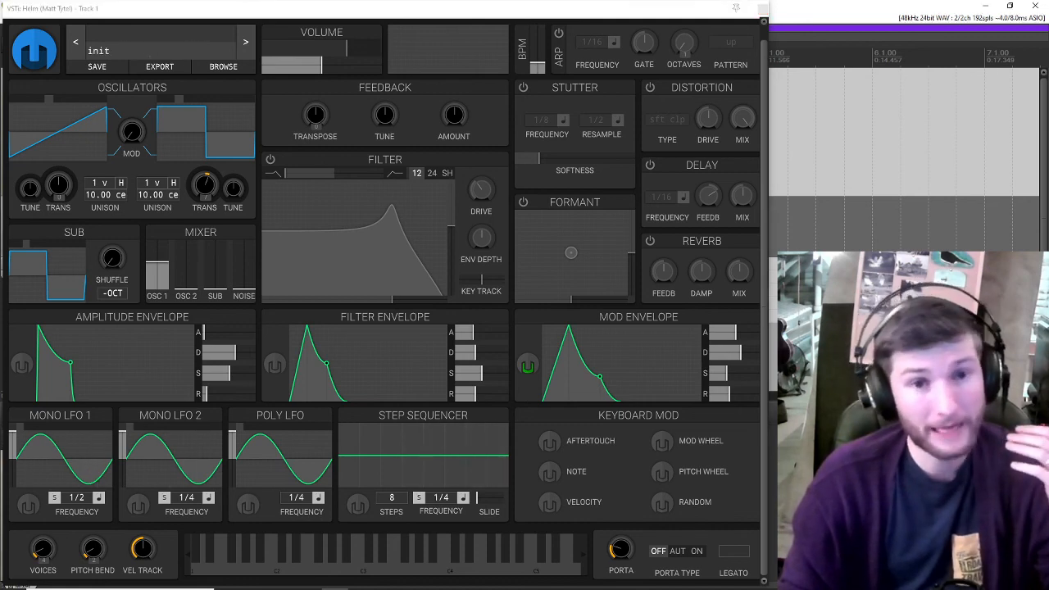
left_click_drag(664, 9, 852, 471)
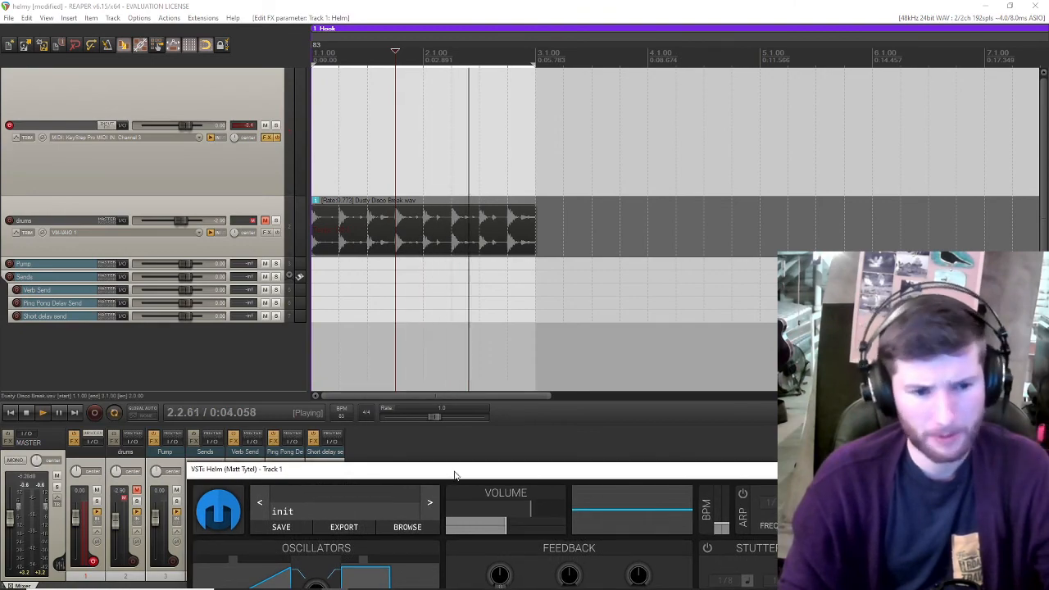
left_click_drag(454, 474, 266, 13)
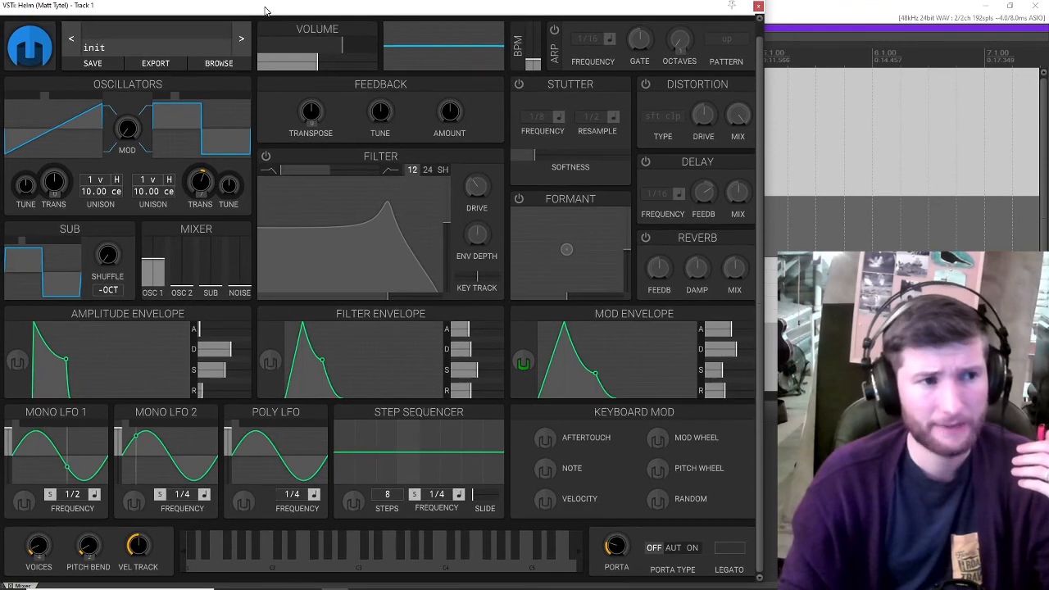
mouse_move(534, 71)
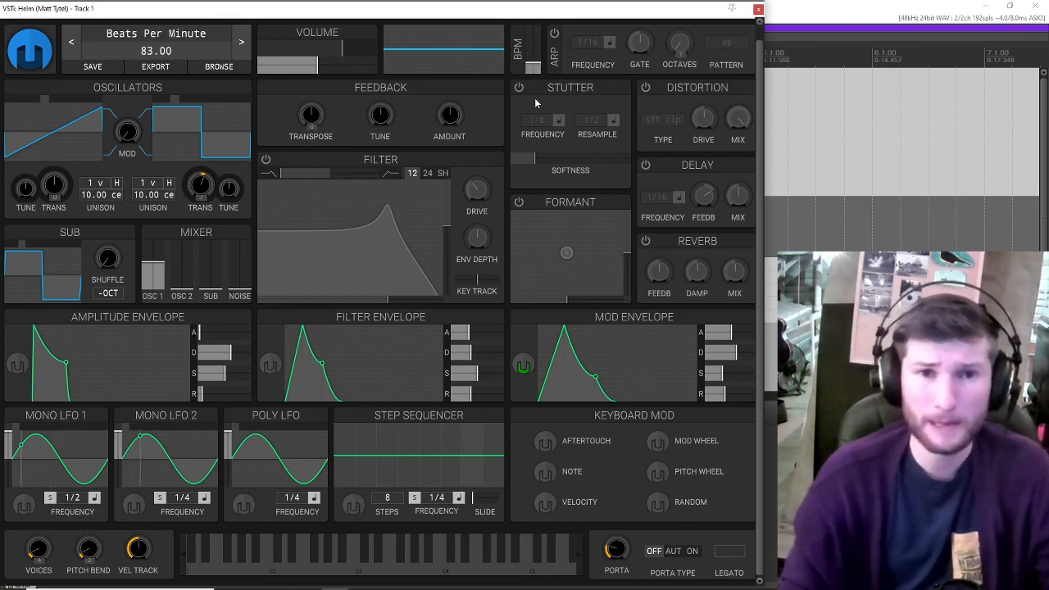
- Examine mono LFO 1's retrigger options and the parameters available as its modulation targets
left_click(51, 499)
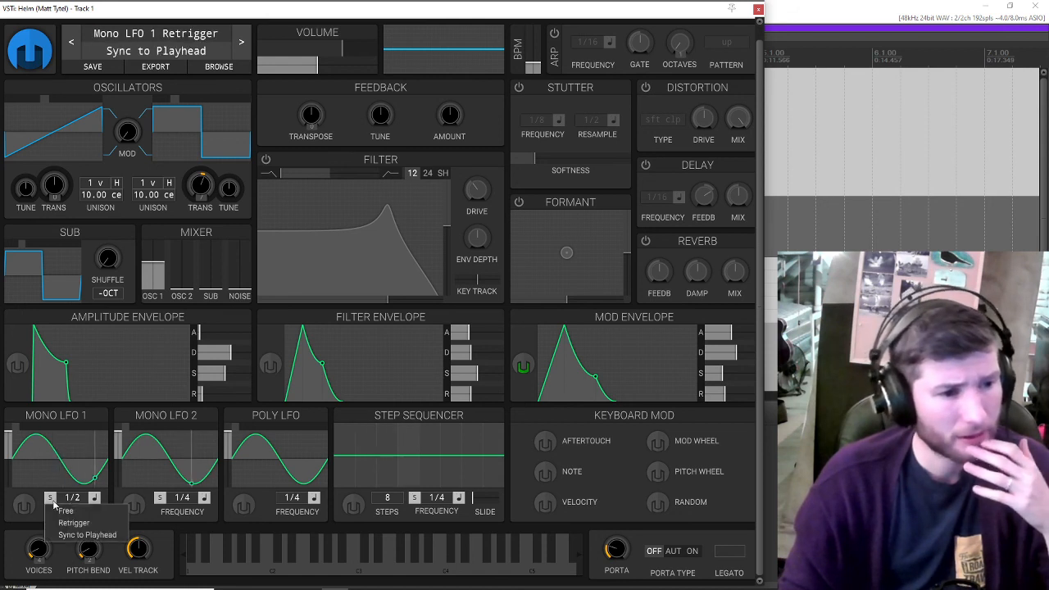
left_click(51, 499)
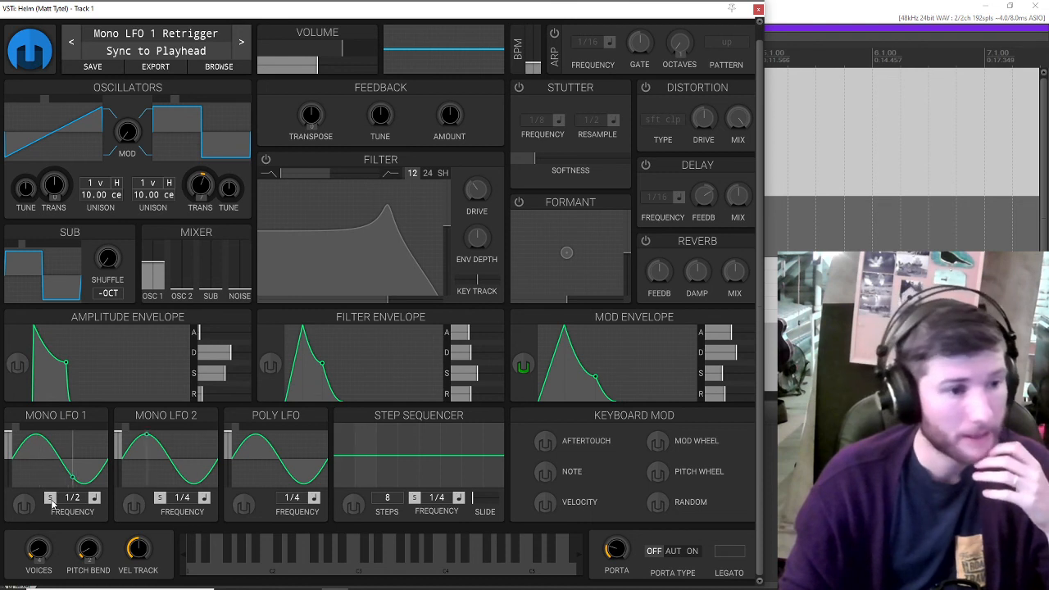
left_click(50, 499)
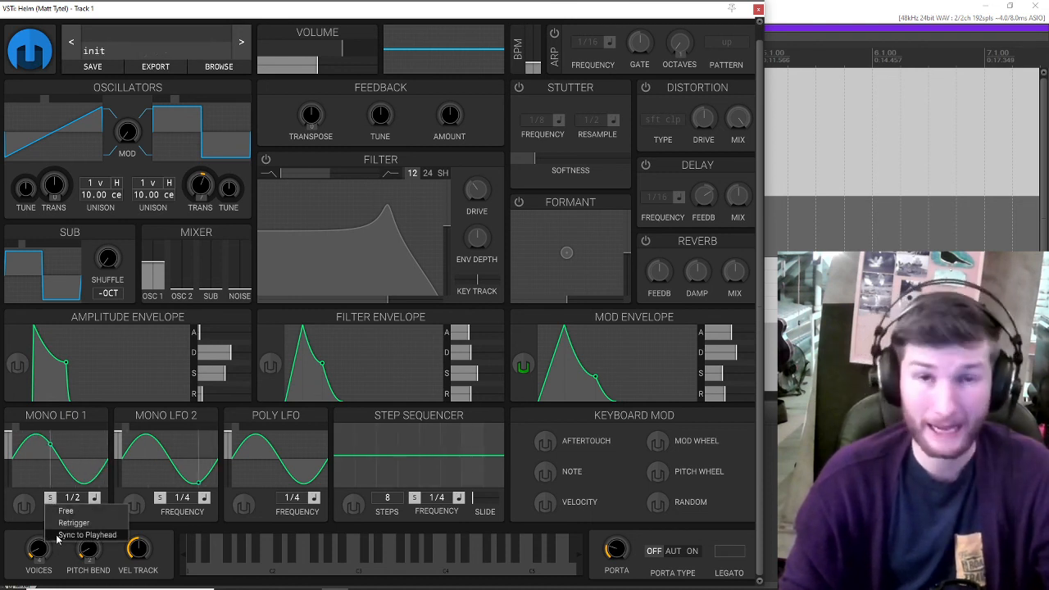
left_click(24, 505)
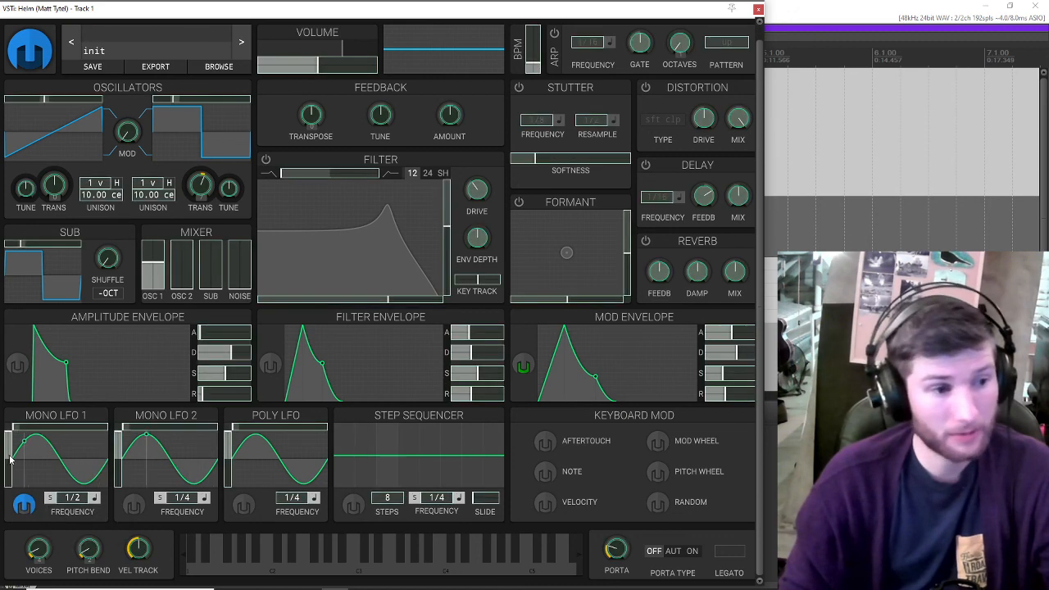
left_click(24, 505)
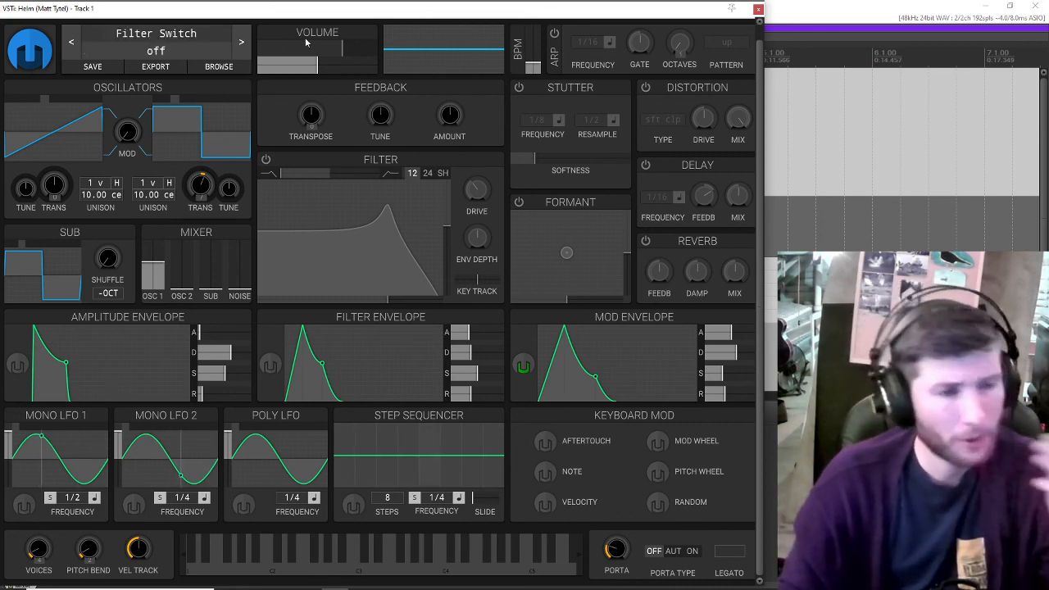
- Enable the filter, remove its resonance peak, and set the cutoff to 82.77 semitones
mouse_move(318, 10)
left_mouse_down()
mouse_move(368, 4)
mouse_move(306, 3)
mouse_move(320, 17)
left_mouse_up()
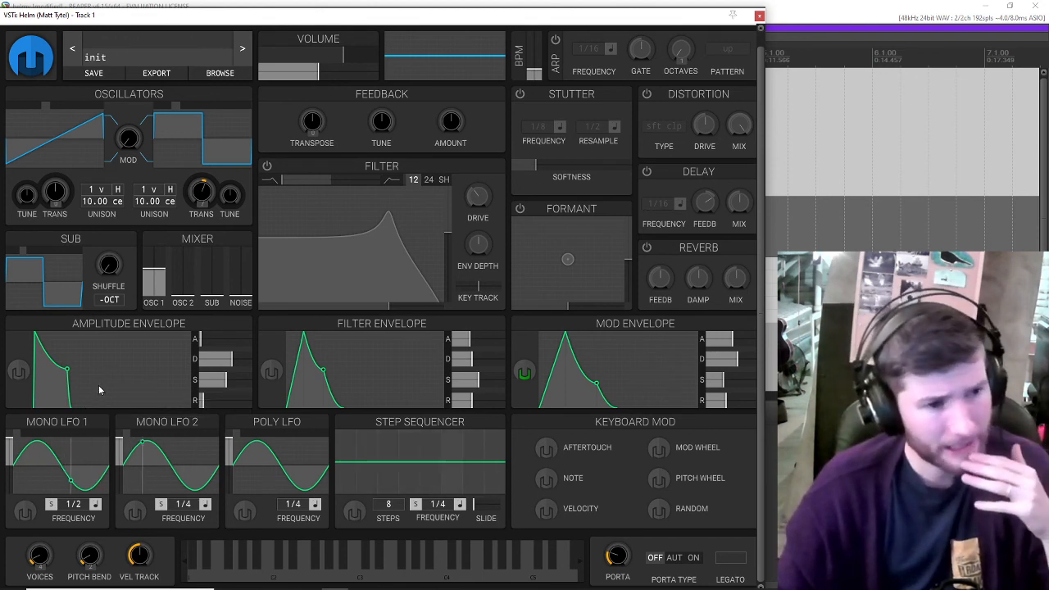
left_click(269, 166)
left_click_drag(375, 235, 362, 310)
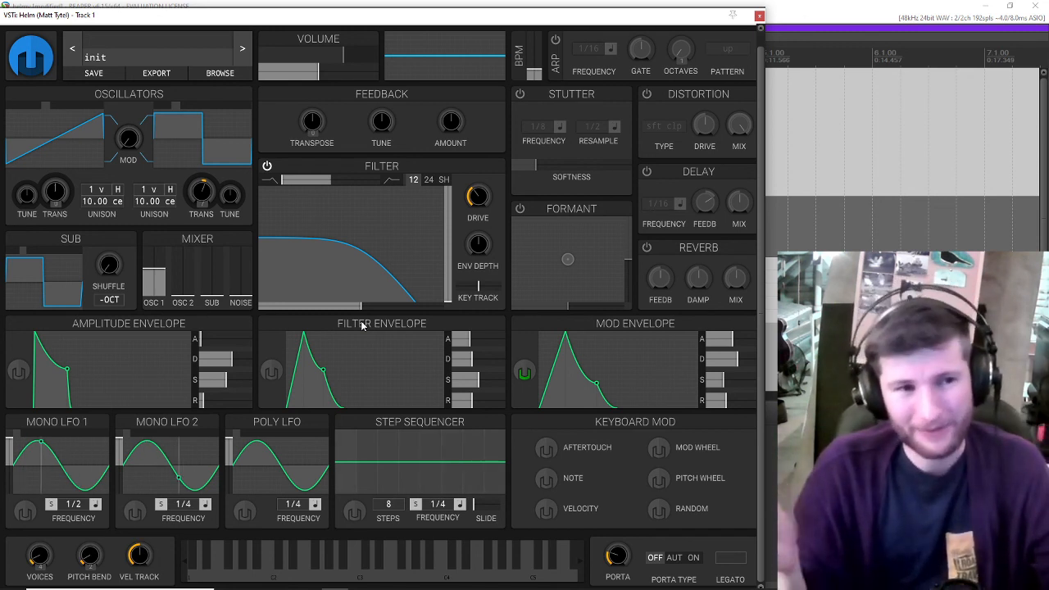
mouse_move(365, 305)
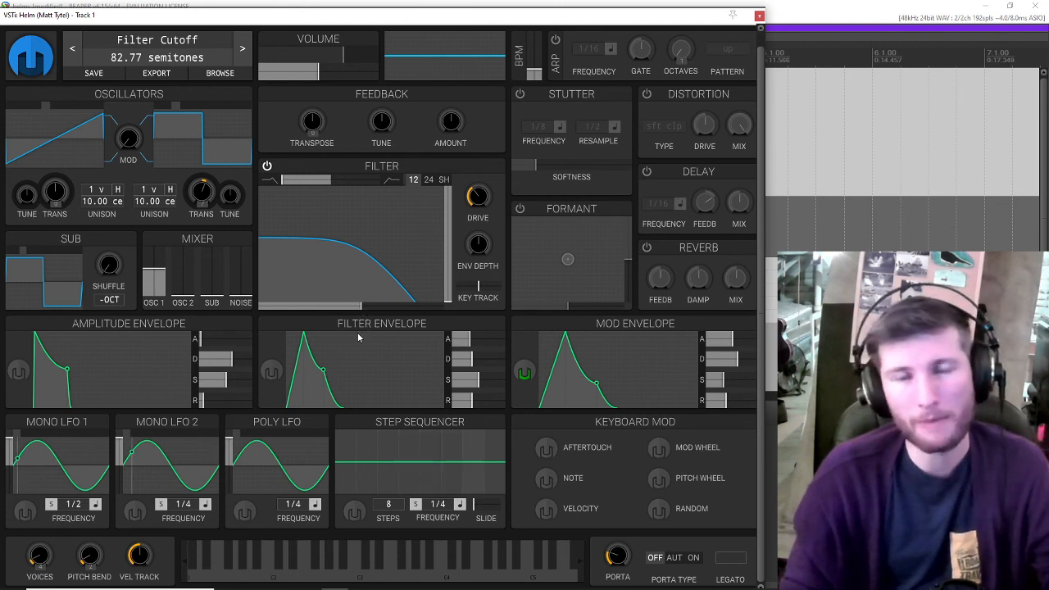
- Assign mono LFO 1 to the filter cutoff and deepen the modulation to 36.05 semitones, leaving modulation editing
left_click(24, 512)
left_click_drag(363, 307, 365, 305)
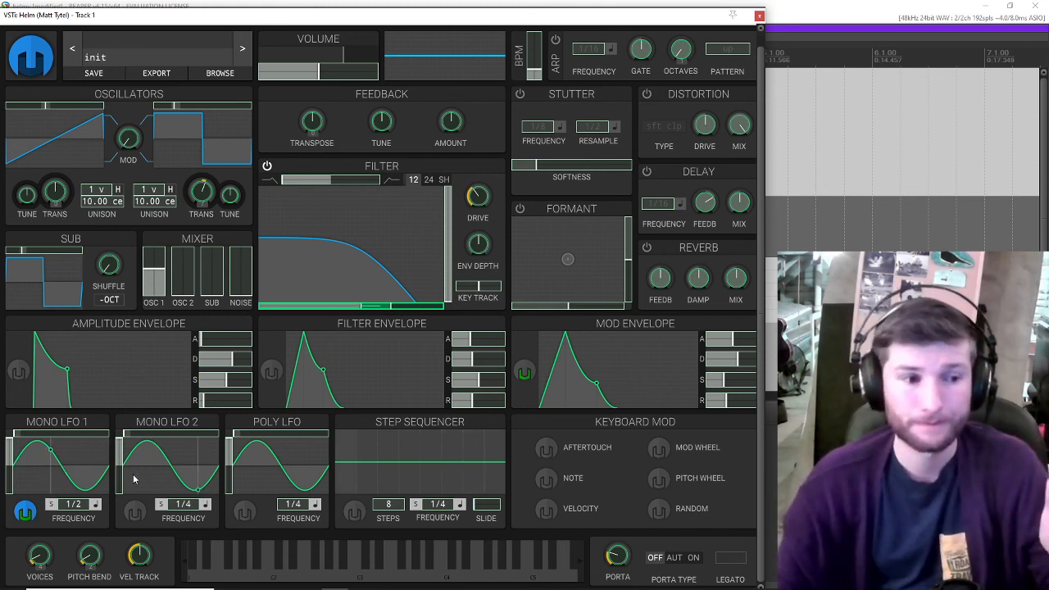
left_click(22, 515)
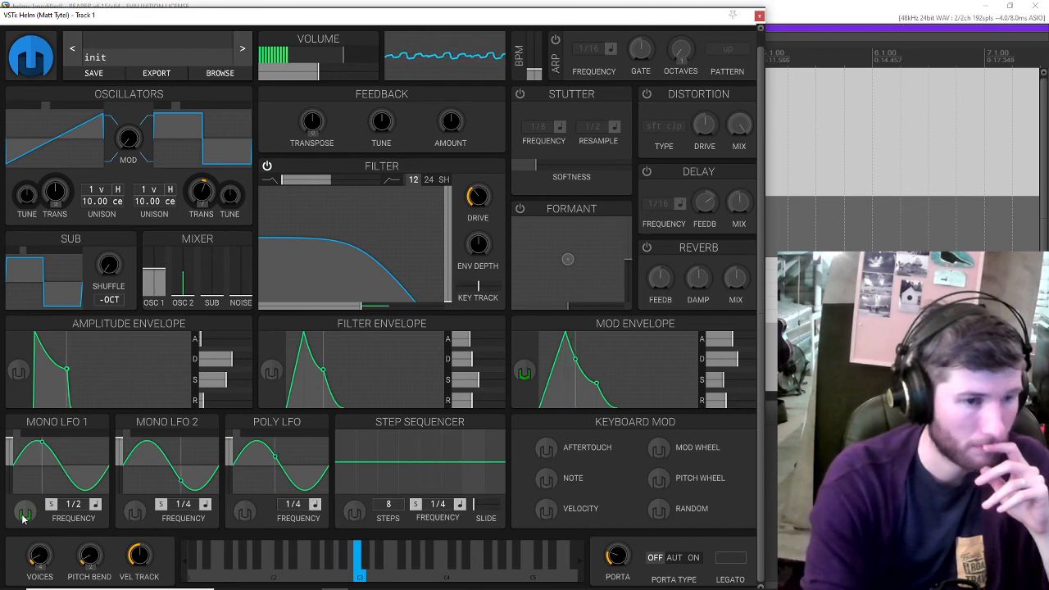
left_click(25, 512)
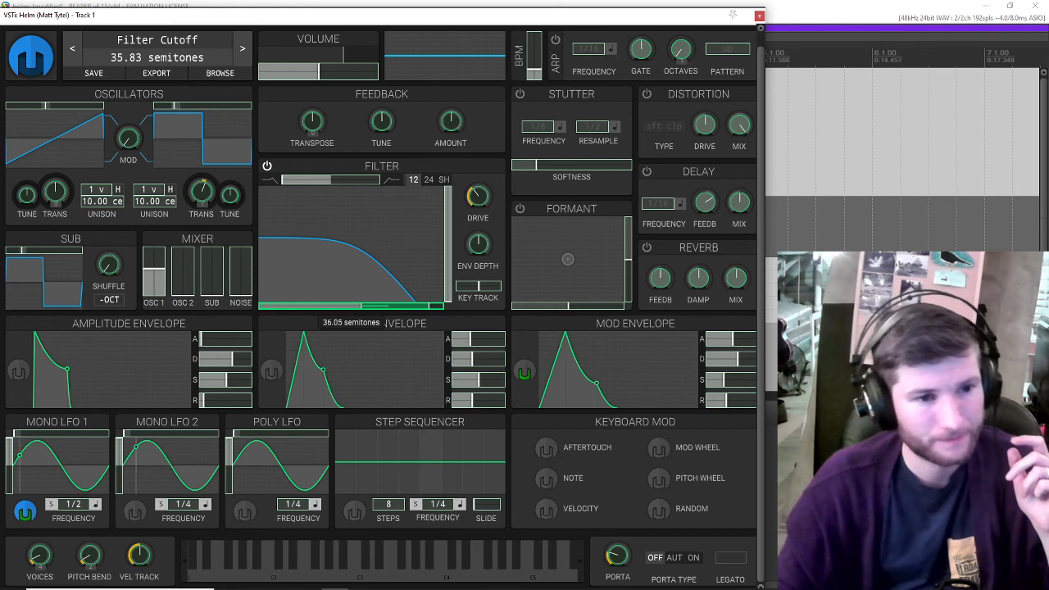
left_click(24, 512)
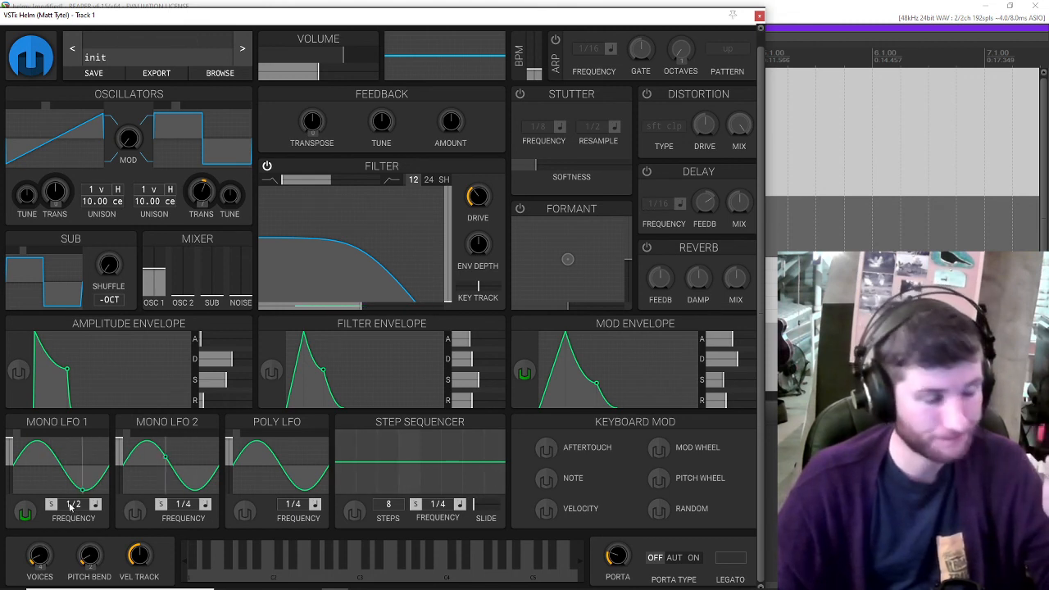
- Set mono LFO 1's frequency to 1/4 and unmute the drums track in REAPER
scroll(73, 504, "up", 1)
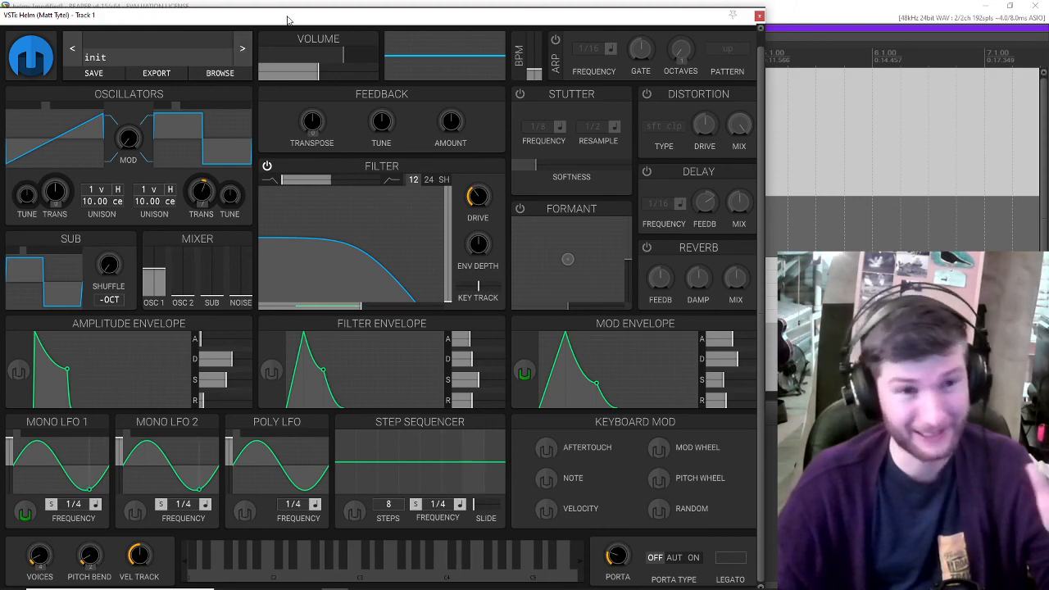
left_click_drag(291, 19, 579, 268)
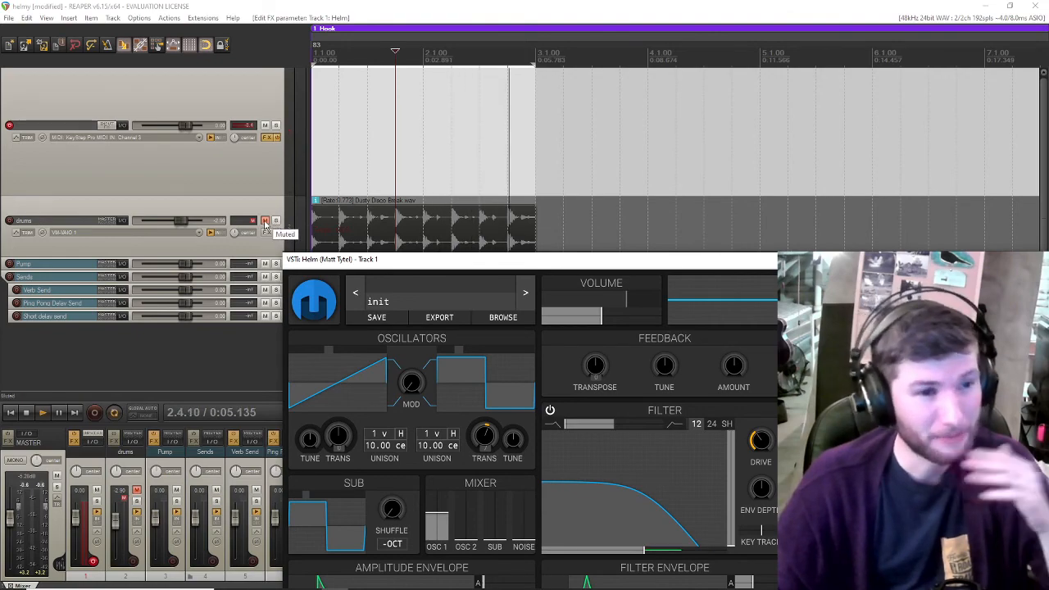
left_click_drag(404, 262, 159, 251)
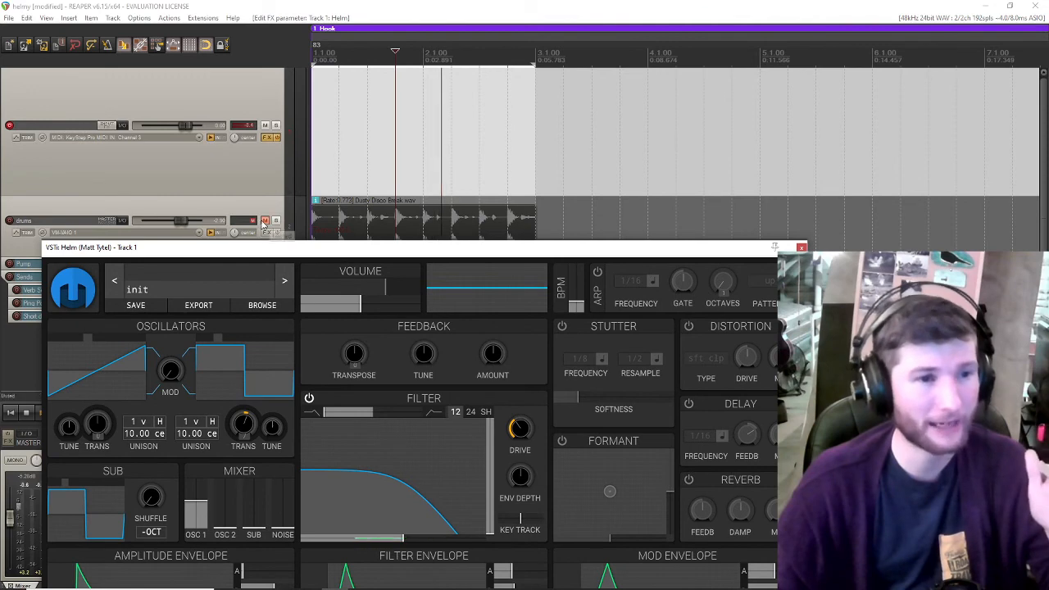
left_click(265, 220)
left_click_drag(273, 248, 265, 40)
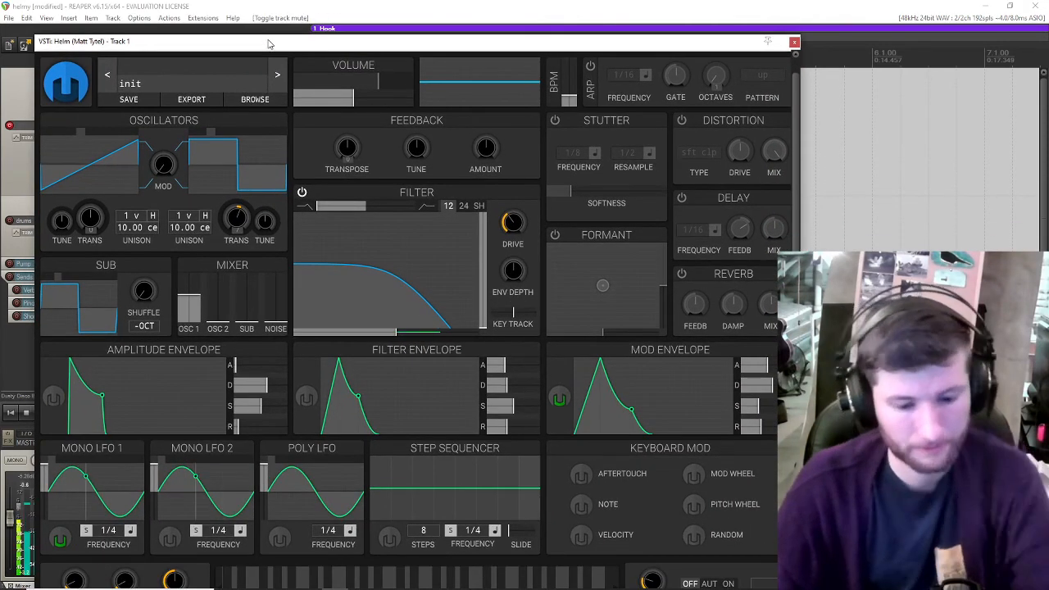
- Speed mono LFO 1 up to 1/8 and mute the drums track again
scroll(112, 535, "up", 1)
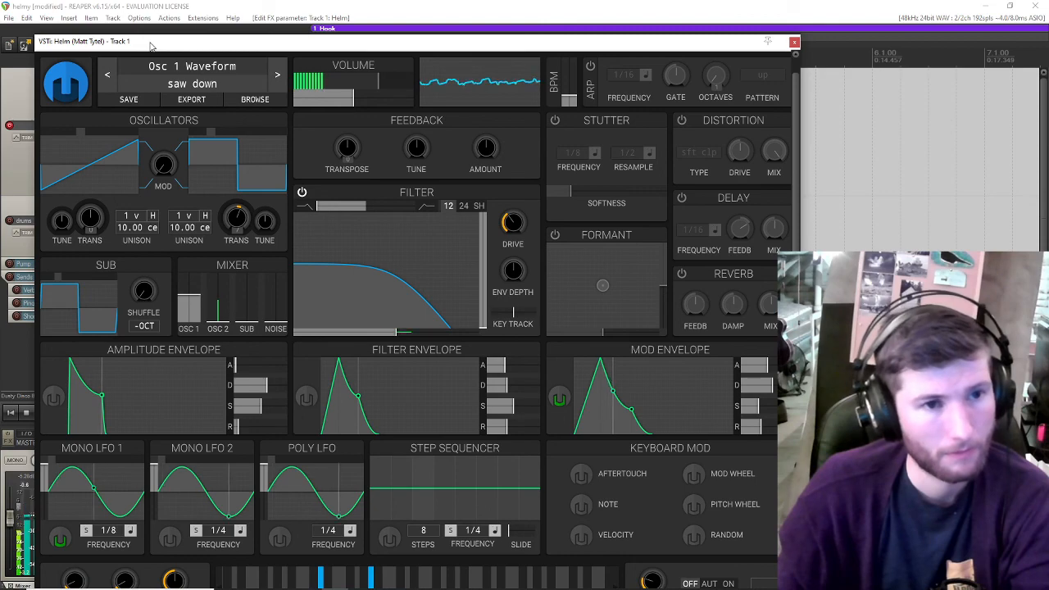
left_click_drag(150, 46, 192, 12)
left_click(265, 220)
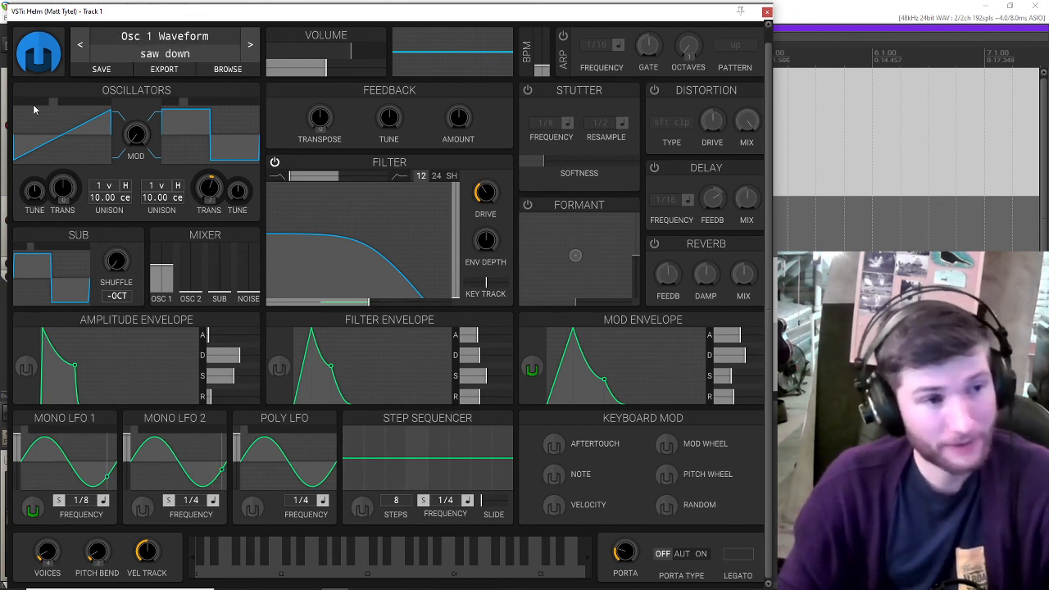
- Slow mono LFO 1 to 1/4 and change its waveform from sine to triangle, then to square
mouse_move(41, 103)
left_mouse_down()
mouse_move(11, 104)
mouse_move(52, 103)
left_mouse_up()
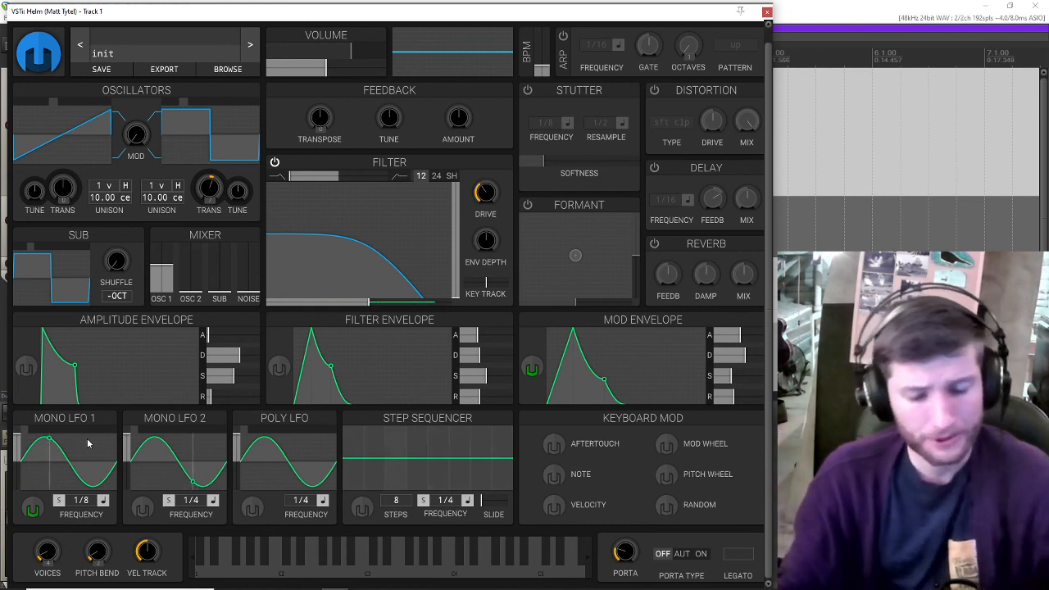
left_click_drag(83, 500, 83, 515)
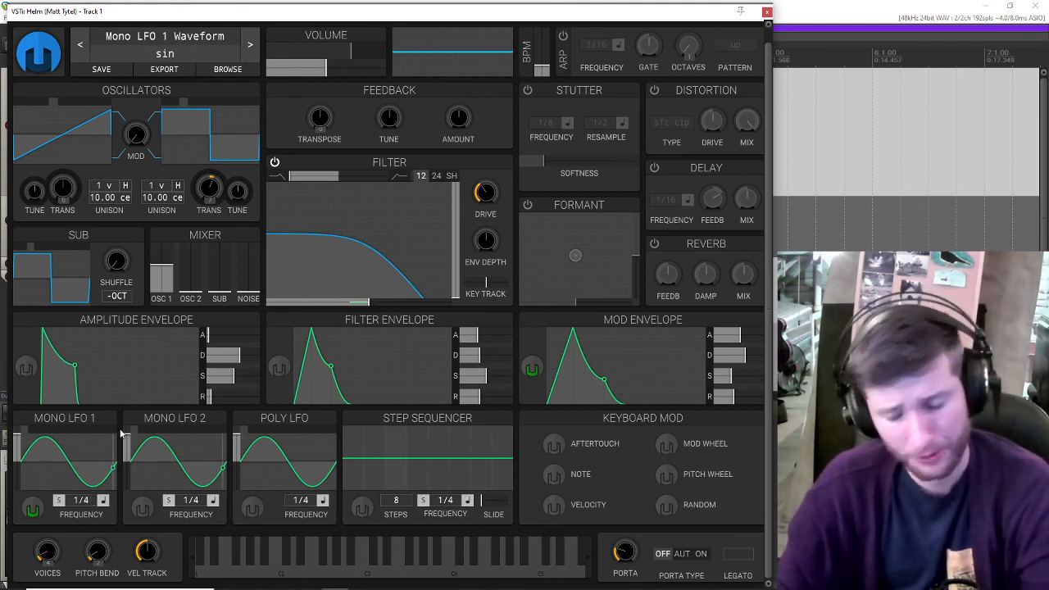
left_click(33, 434)
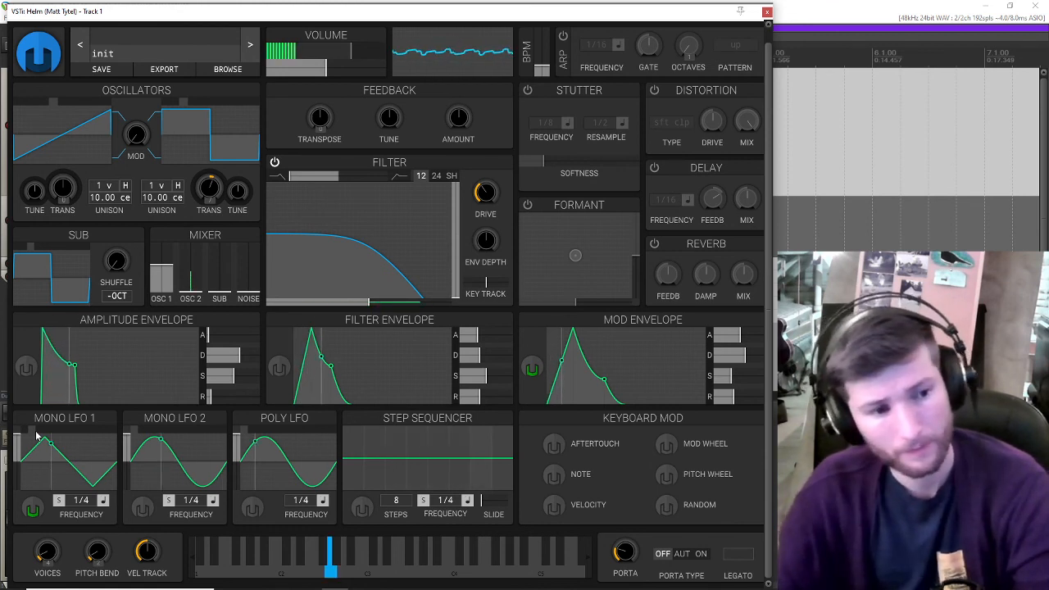
left_click(28, 432)
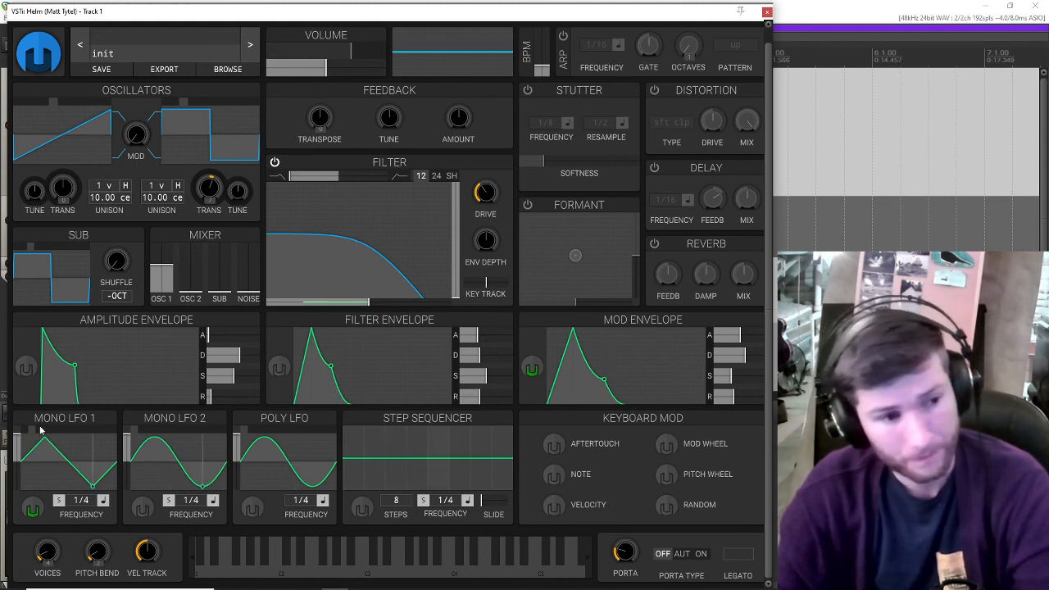
left_click(37, 437)
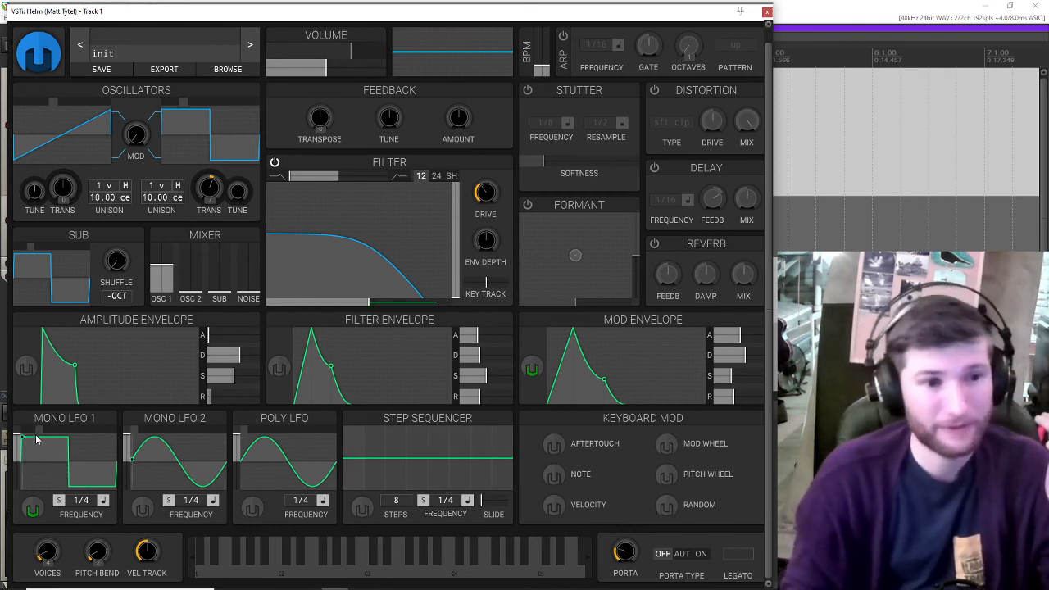
- Check mono LFO 1's filter cutoff modulation, reset it to 0 semitones, and leave modulation editing
left_click(34, 511)
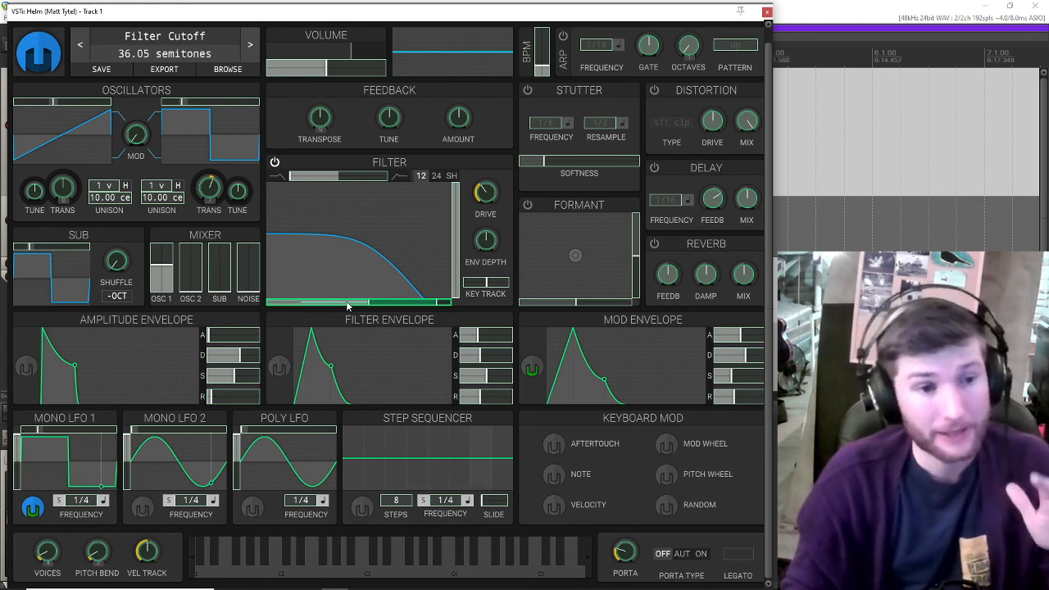
left_click(33, 510)
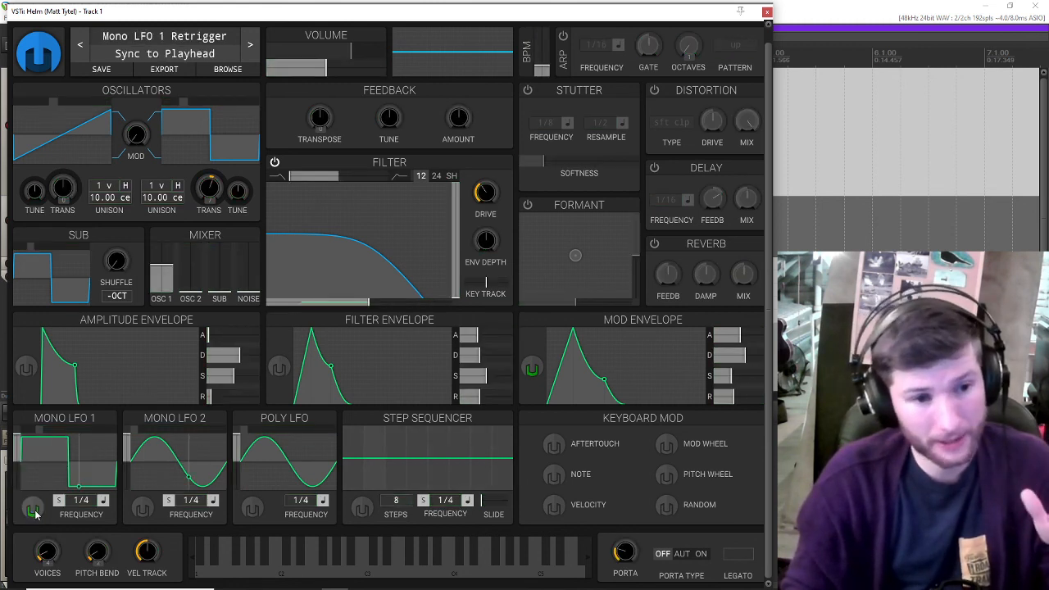
left_click(34, 511)
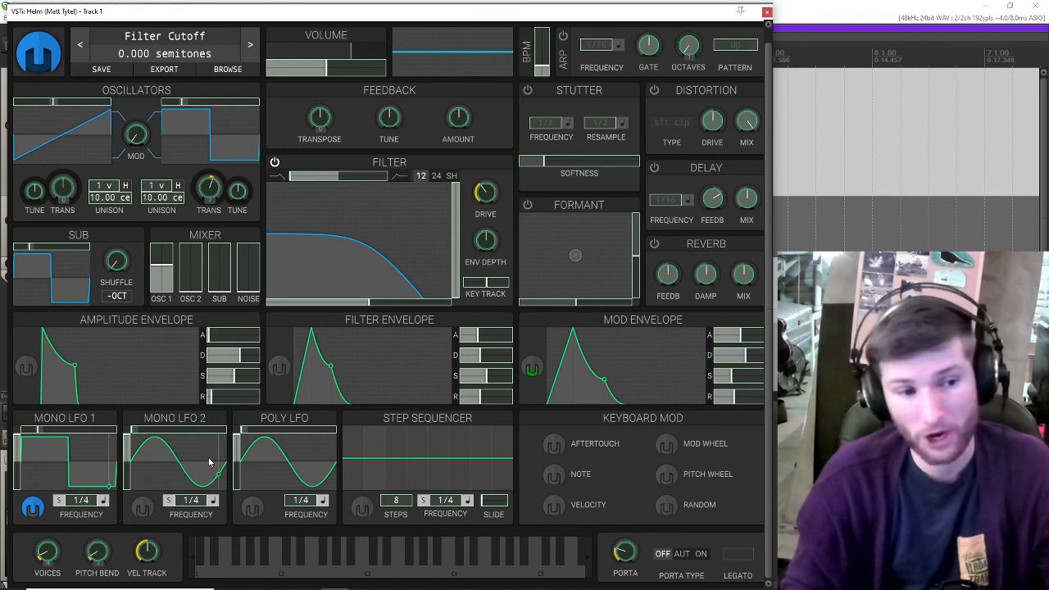
left_click(34, 509)
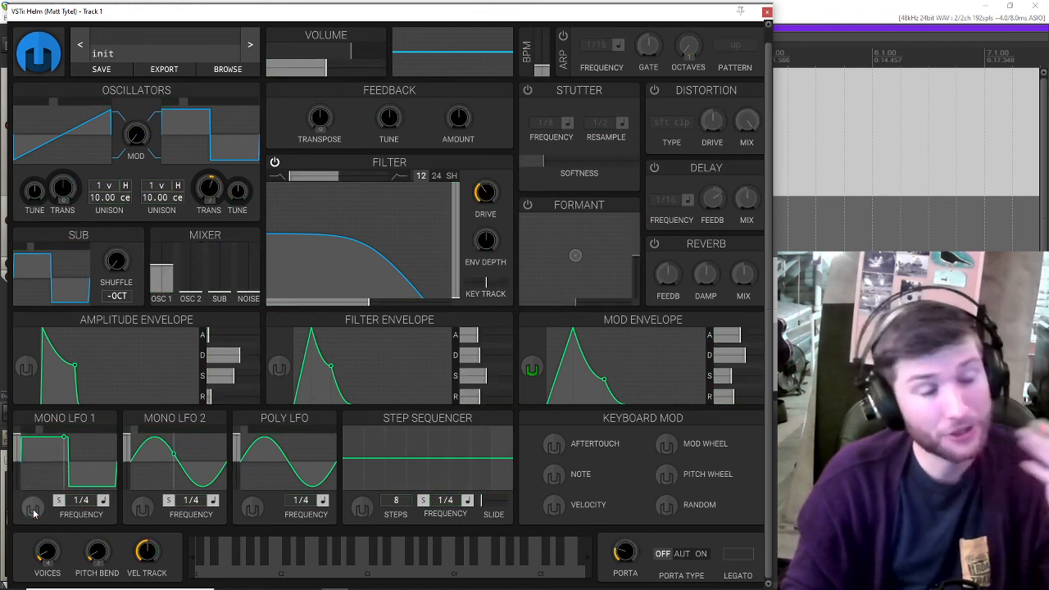
- Modulate oscillator 1's transpose with mono LFO 1 and leave modulation editing
left_click(33, 509)
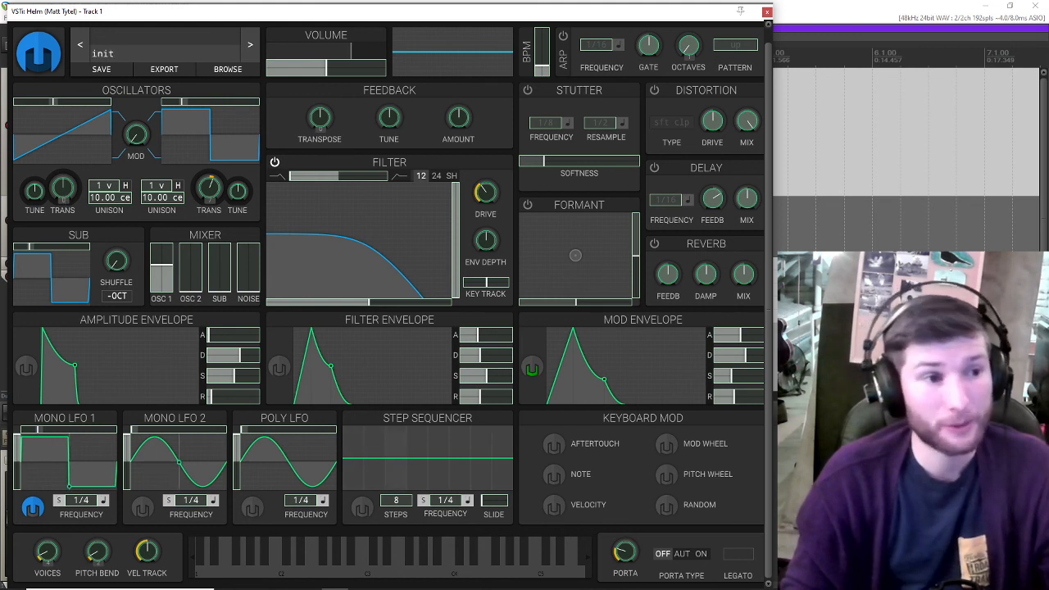
left_click_drag(63, 188, 63, 171)
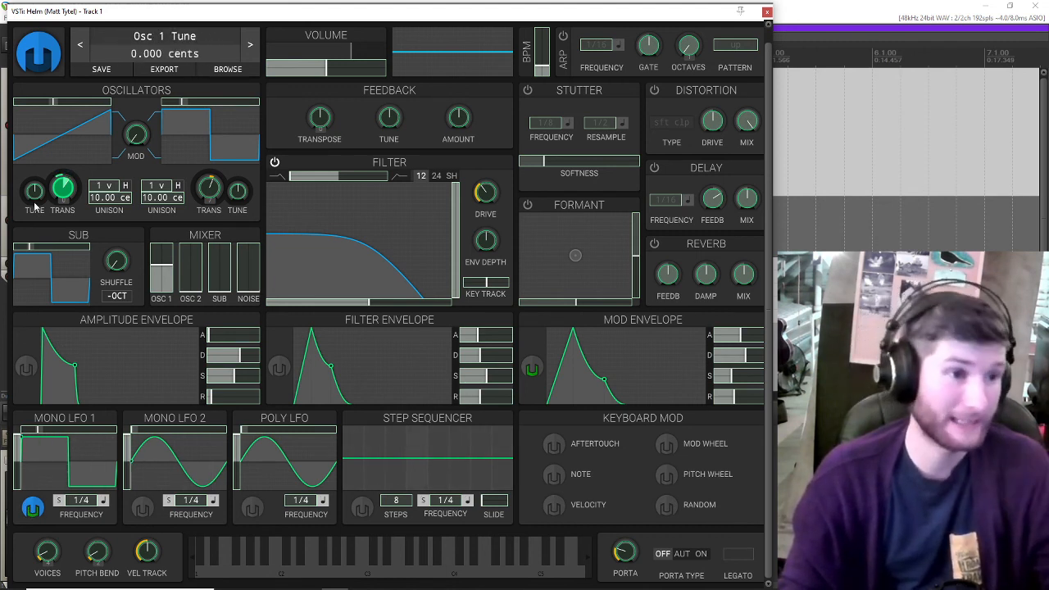
left_click(33, 510)
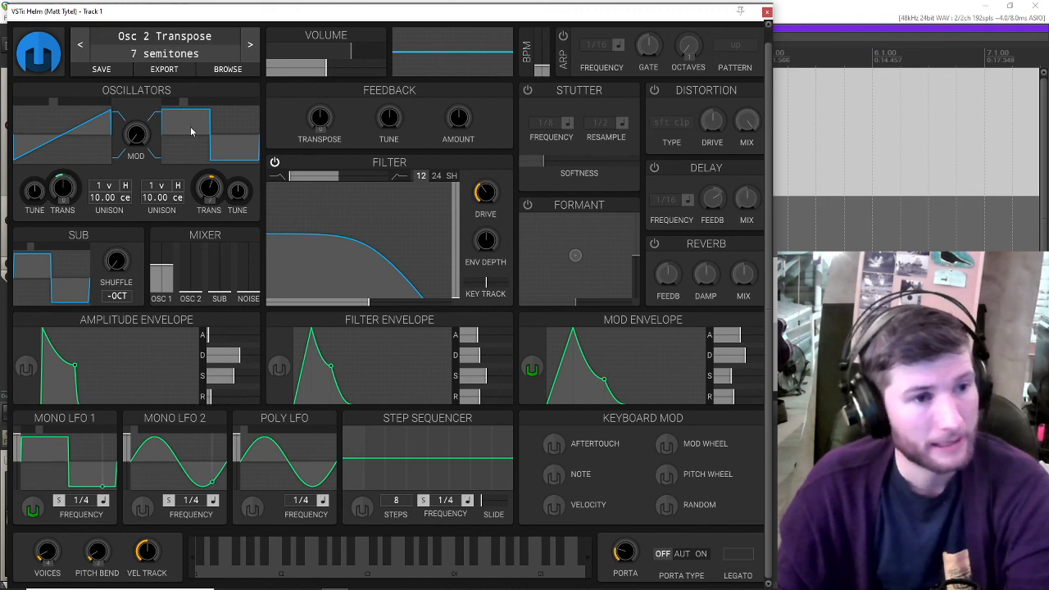
- Set mono LFO 1's transpose modulation to 12 semitones on both oscillators and leave modulation editing
left_click(32, 510)
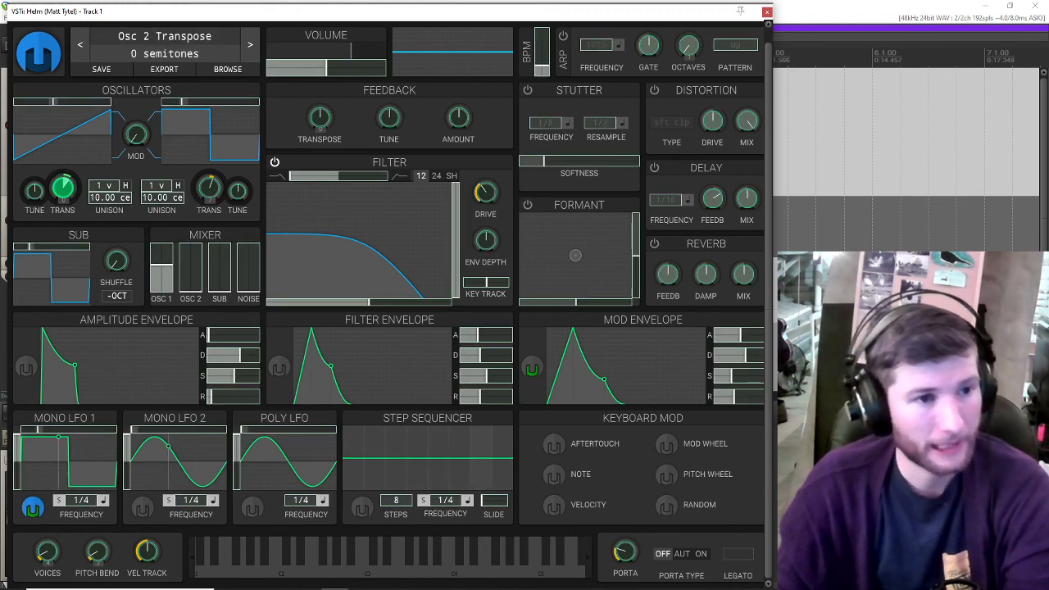
left_click_drag(209, 190, 210, 180)
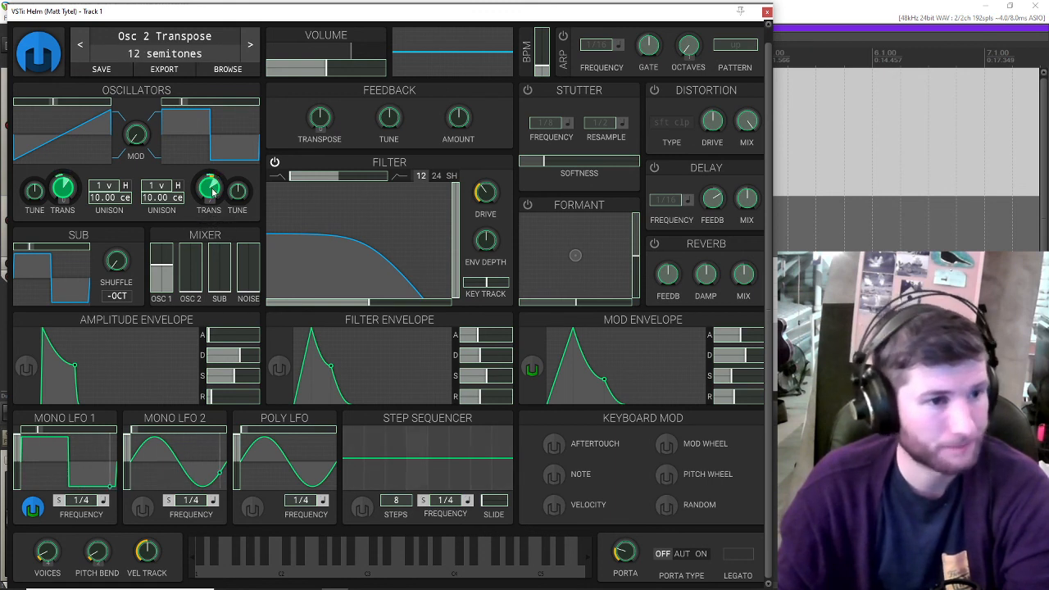
left_click_drag(209, 188, 210, 201)
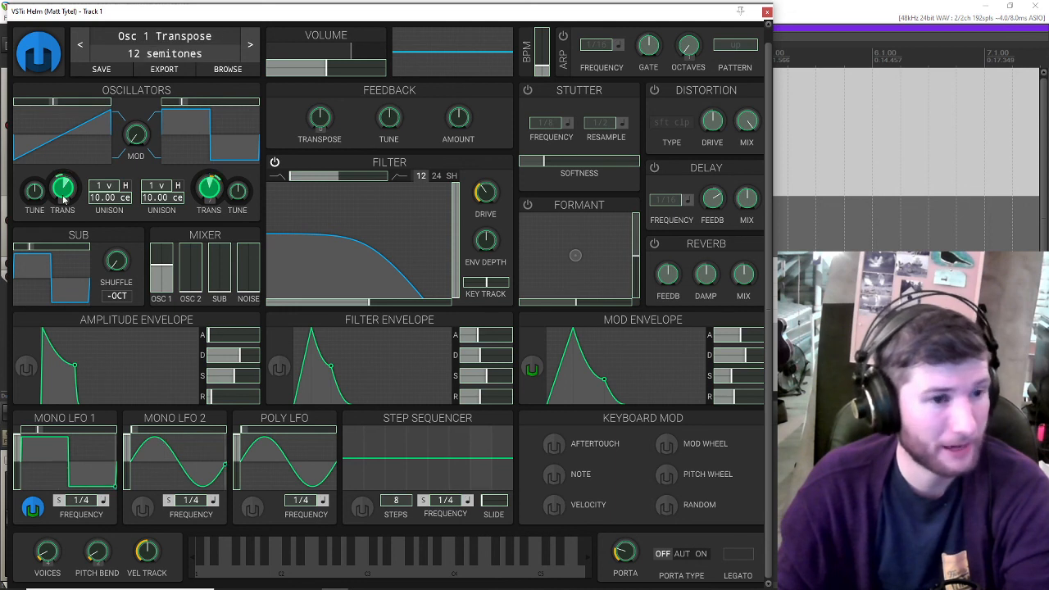
left_click(30, 512)
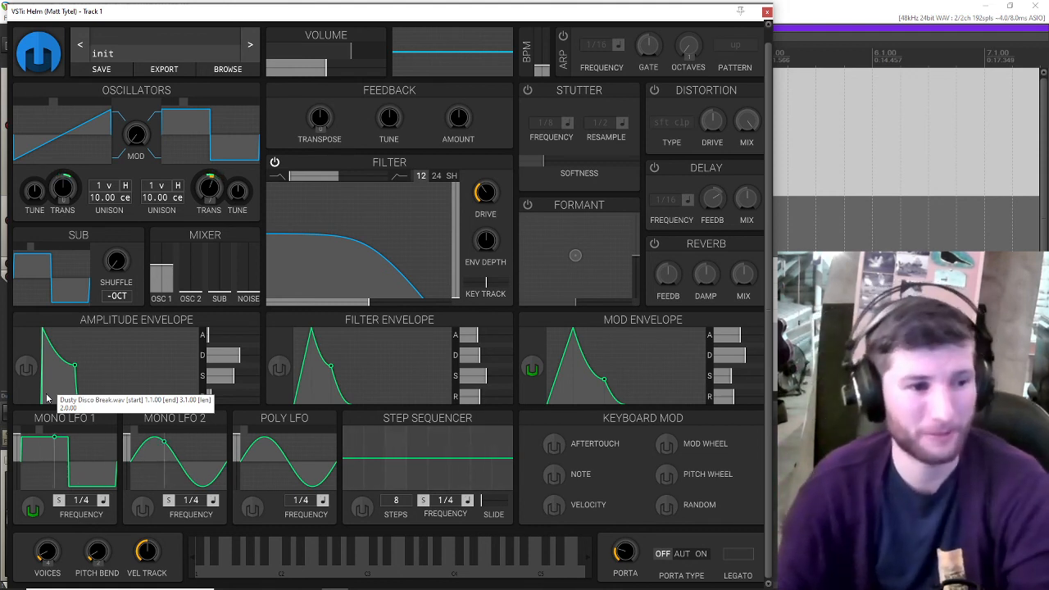
- Clear mono LFO 1's transpose modulation from both oscillators and change its waveform to a descending sawtooth
left_click(33, 512)
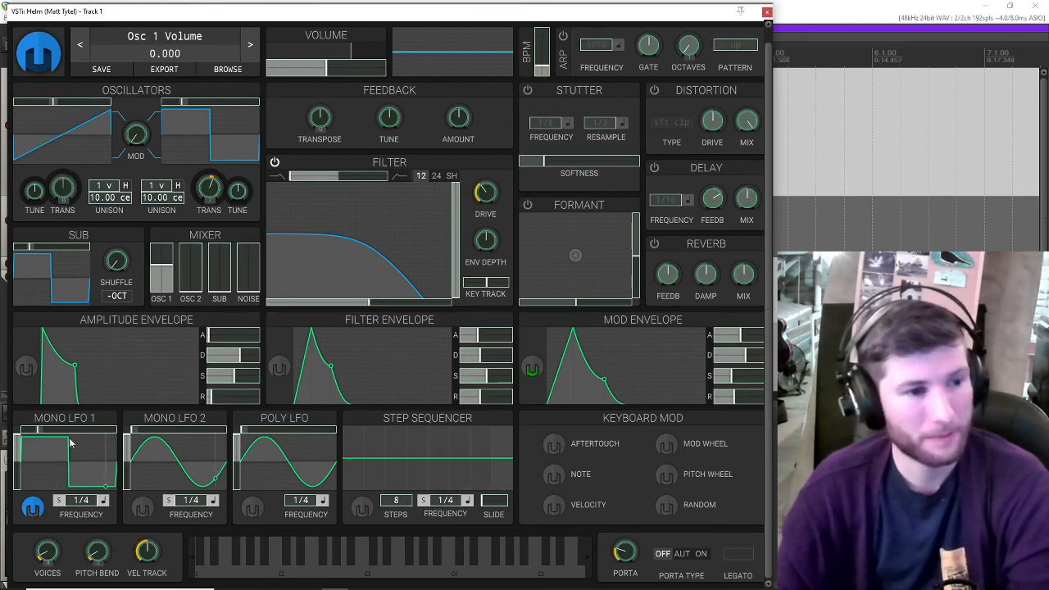
left_click(38, 507)
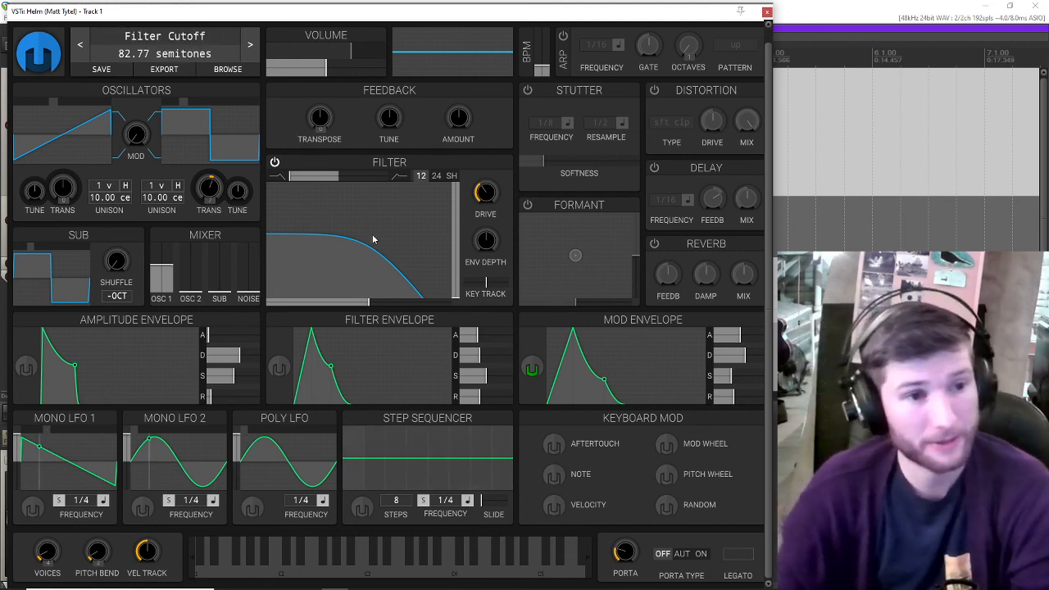
- Modulate the filter cutoff with mono LFO 1, leave modulation editing, and speed the LFO up to 1/8
left_click(33, 509)
left_click_drag(359, 304, 360, 305)
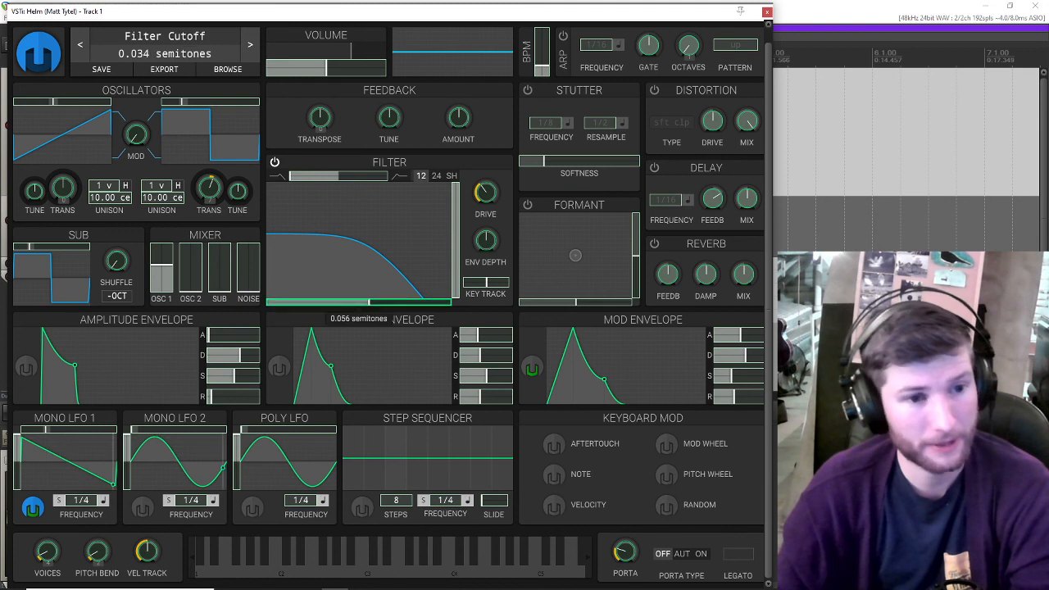
left_click(33, 509)
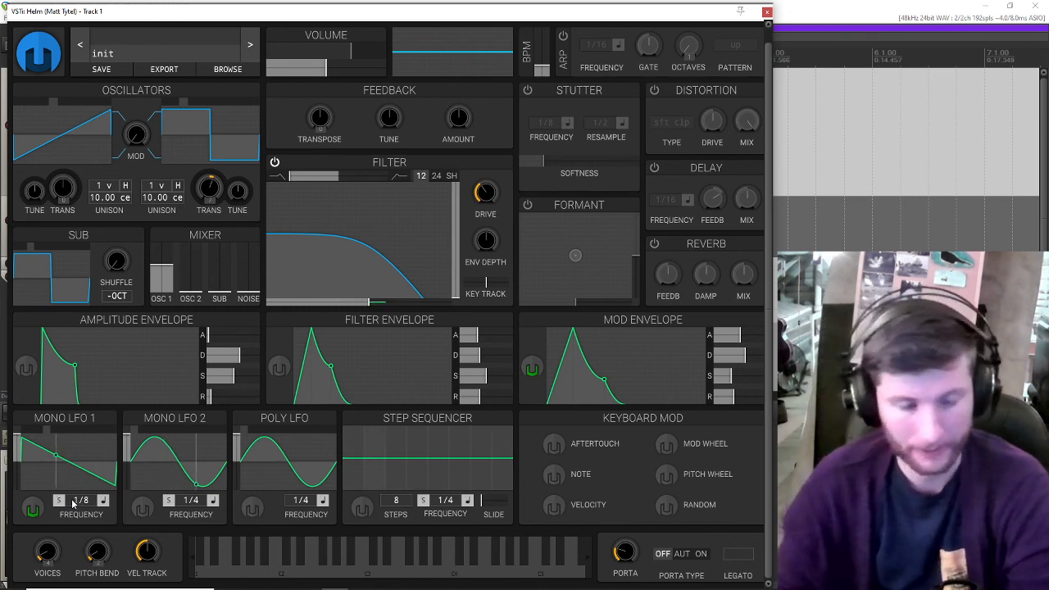
- Move the Helm window clear of REAPER's track list, unmute the drums track, and bring the window back
left_click_drag(500, 14, 853, 136)
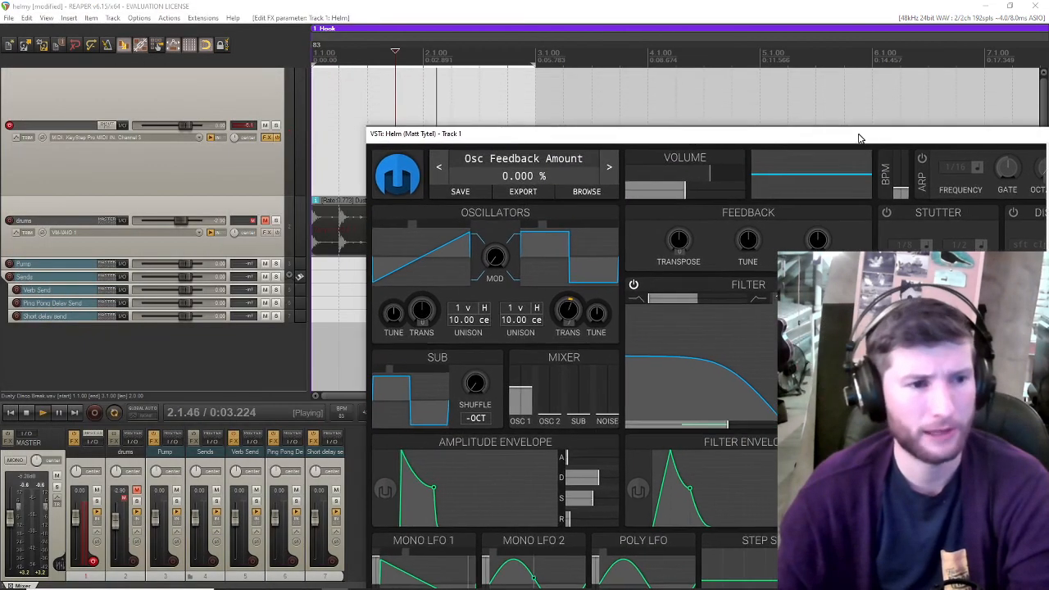
left_click(265, 222)
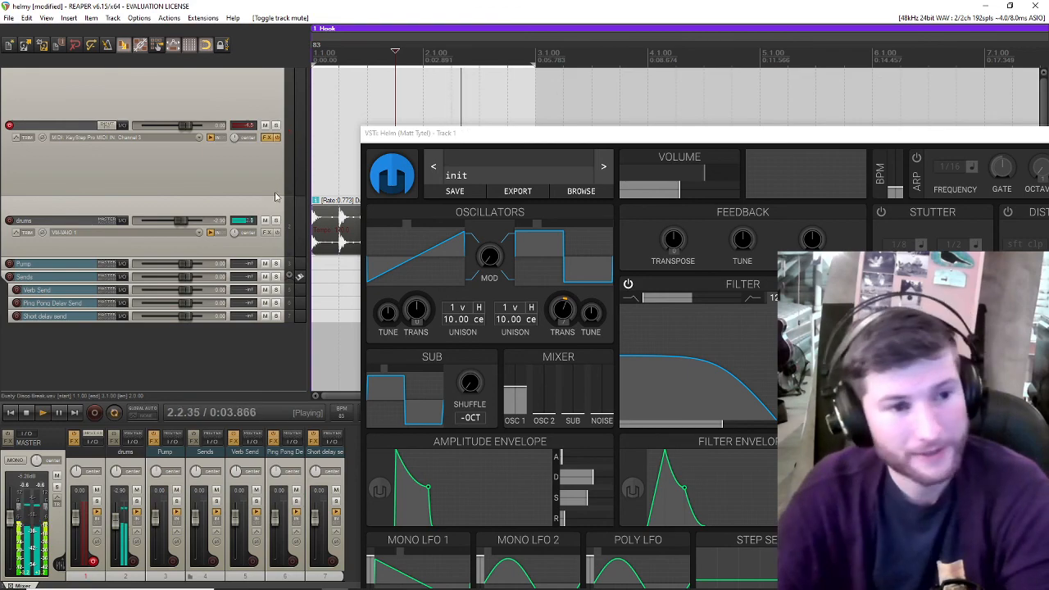
left_click_drag(483, 139, 256, 39)
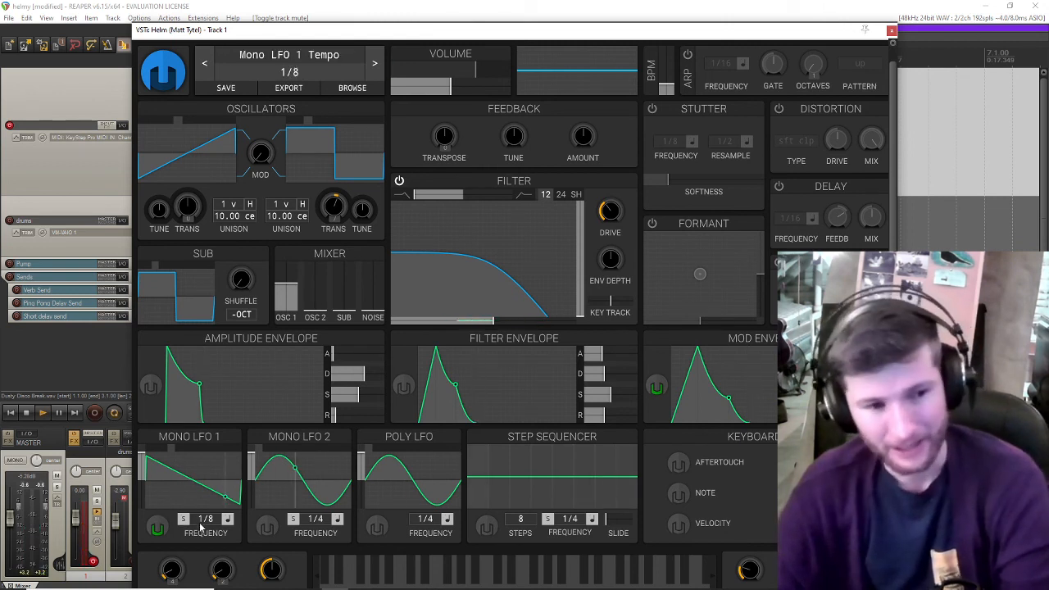
- Slow mono LFO 1 to 1/2 with an ascending sawtooth waveform, and unmute the drums track
mouse_move(205, 519)
left_mouse_down()
mouse_move(206, 509)
mouse_move(206, 530)
left_mouse_up()
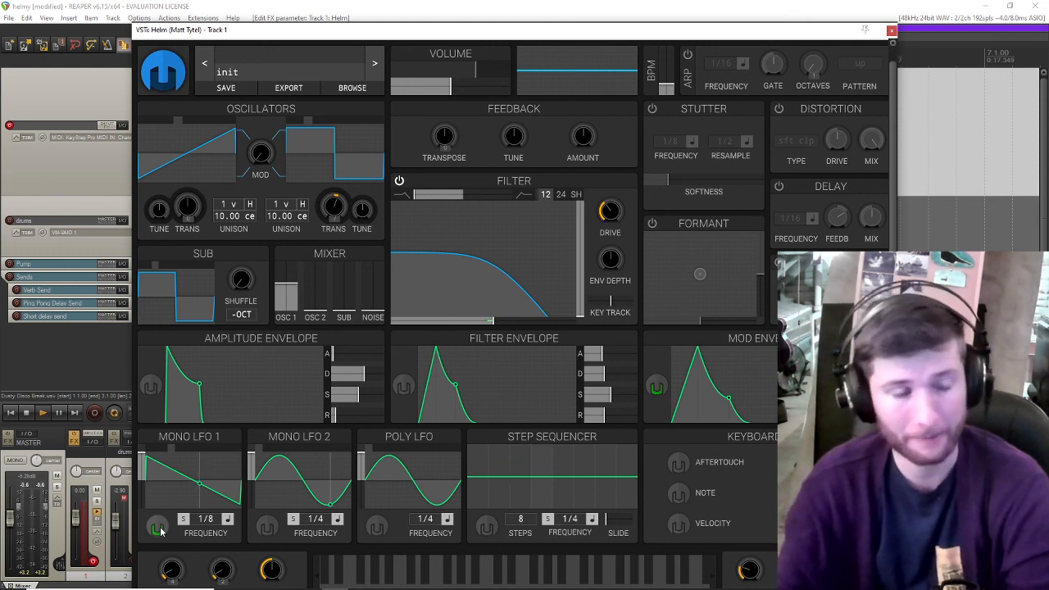
left_click(182, 458)
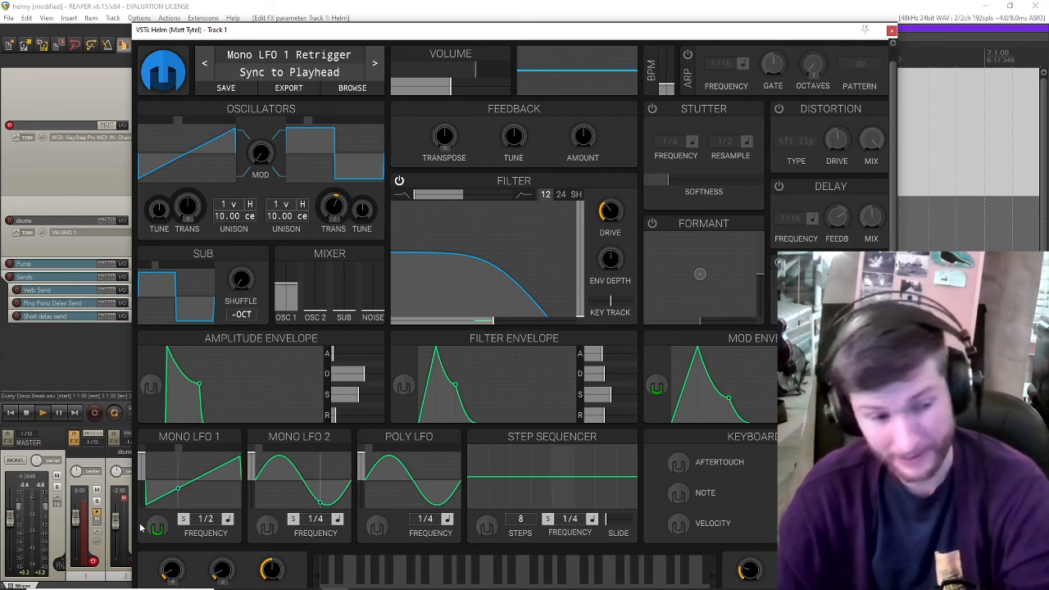
left_click_drag(276, 31, 469, 93)
left_click(264, 222)
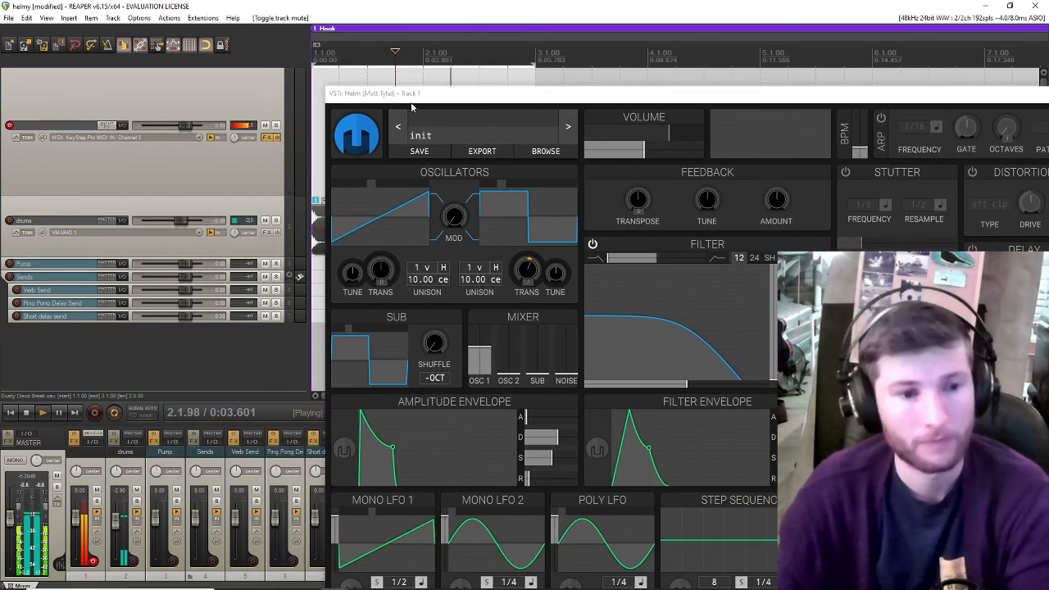
- Set mono LFO 1's frequency back to 1/4 and mute the drums track
left_click_drag(483, 98, 477, 51)
left_click_drag(393, 536, 394, 520)
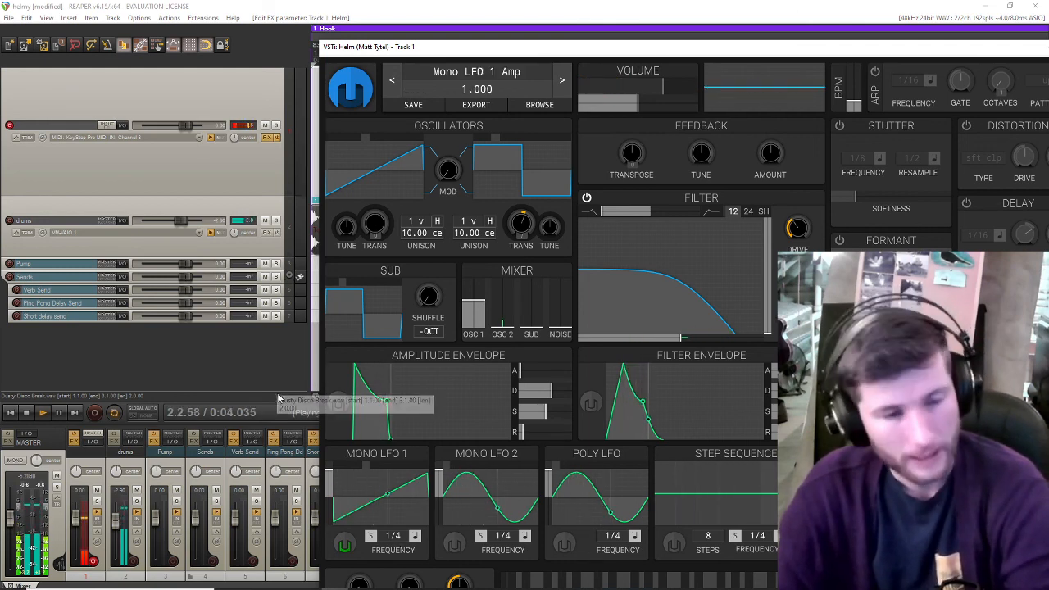
left_click(264, 220)
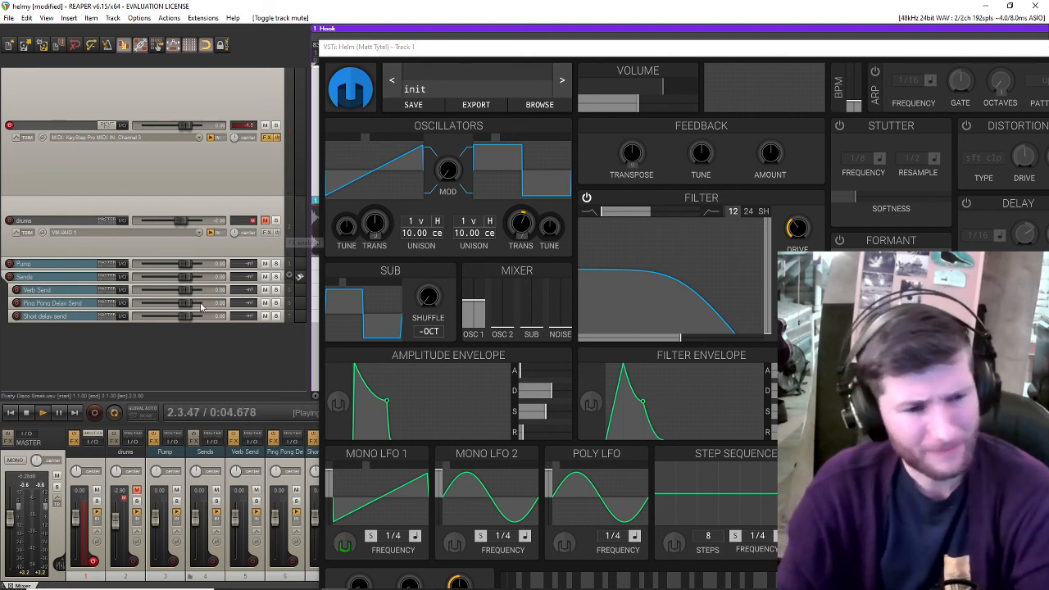
- Change mono LFO 1's waveform to 3 step and clear its filter cutoff modulation
left_click(373, 484)
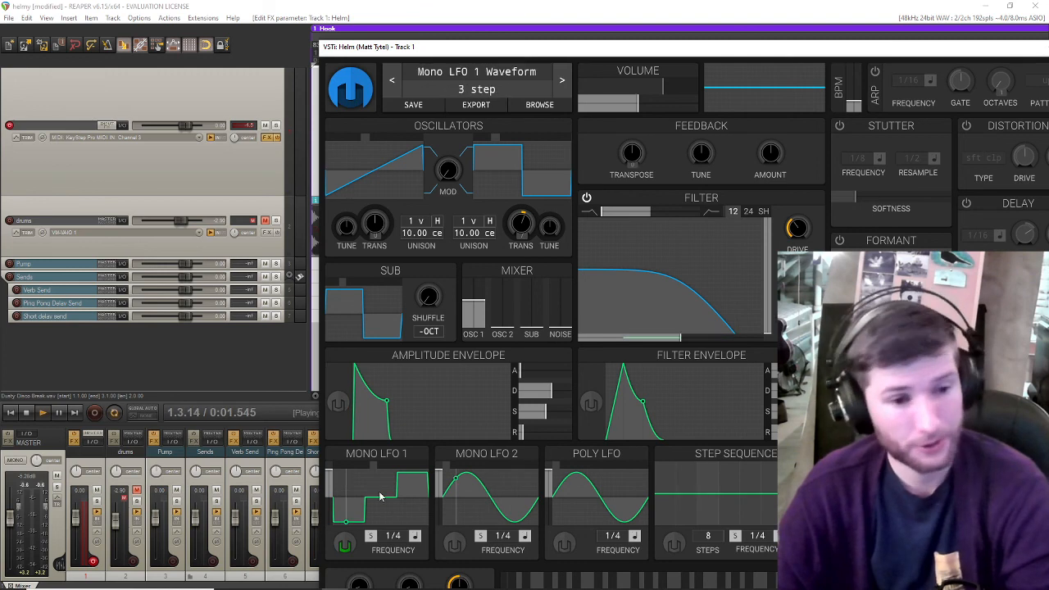
left_click(344, 544)
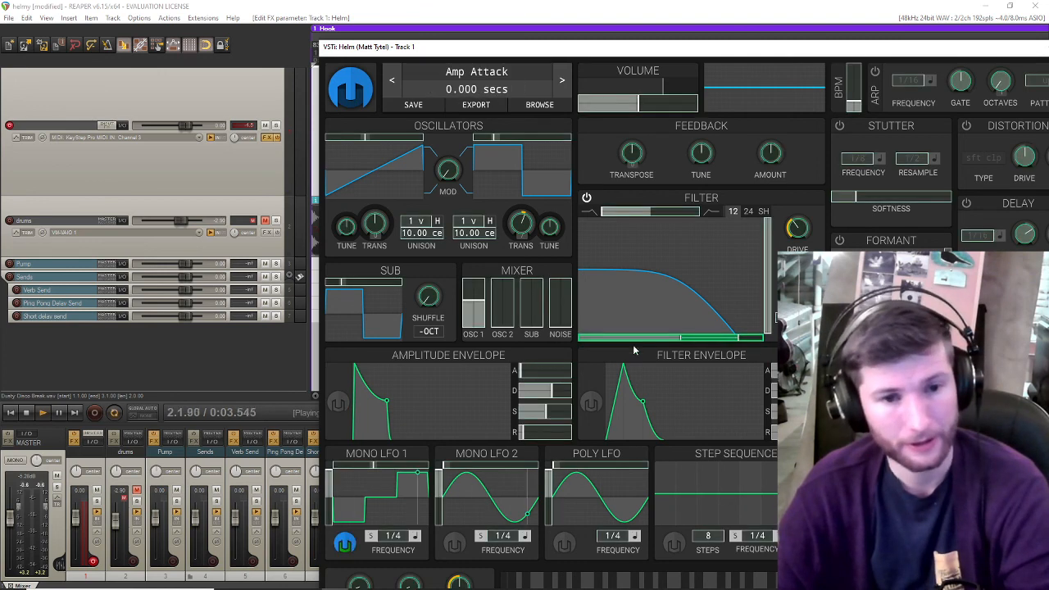
left_click(345, 544)
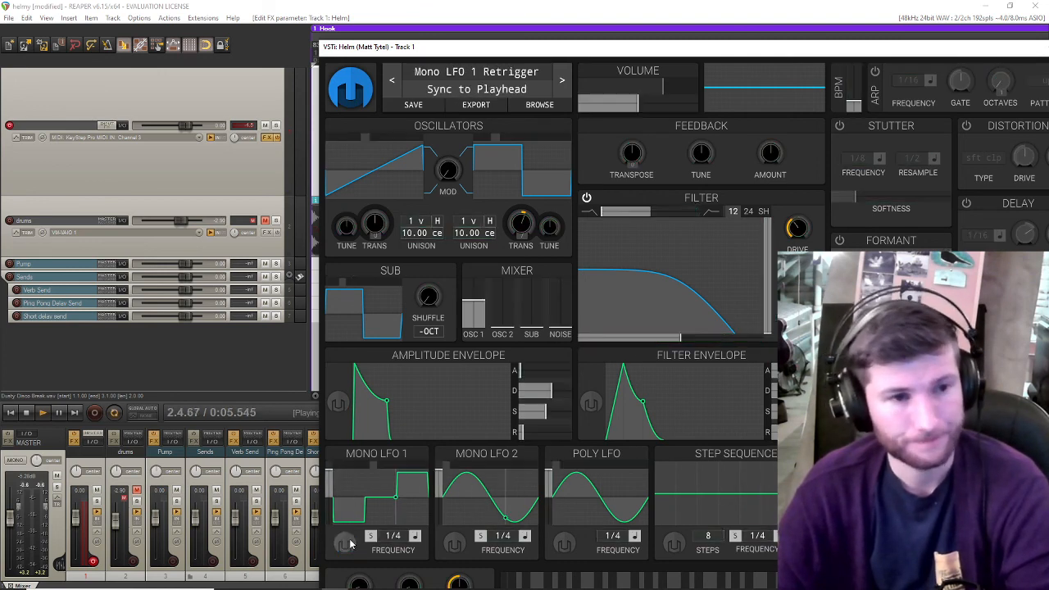
- Modulate oscillator 1's transpose by 12 semitones with mono LFO 1, and switch the LFO to a four-step waveform
left_click(345, 544)
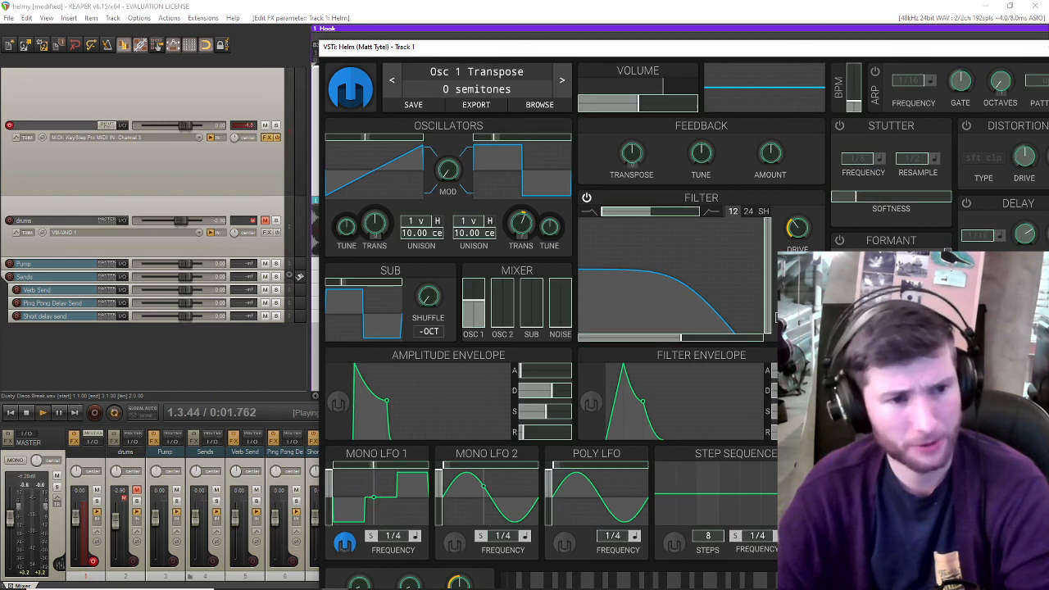
left_click_drag(374, 223, 374, 195)
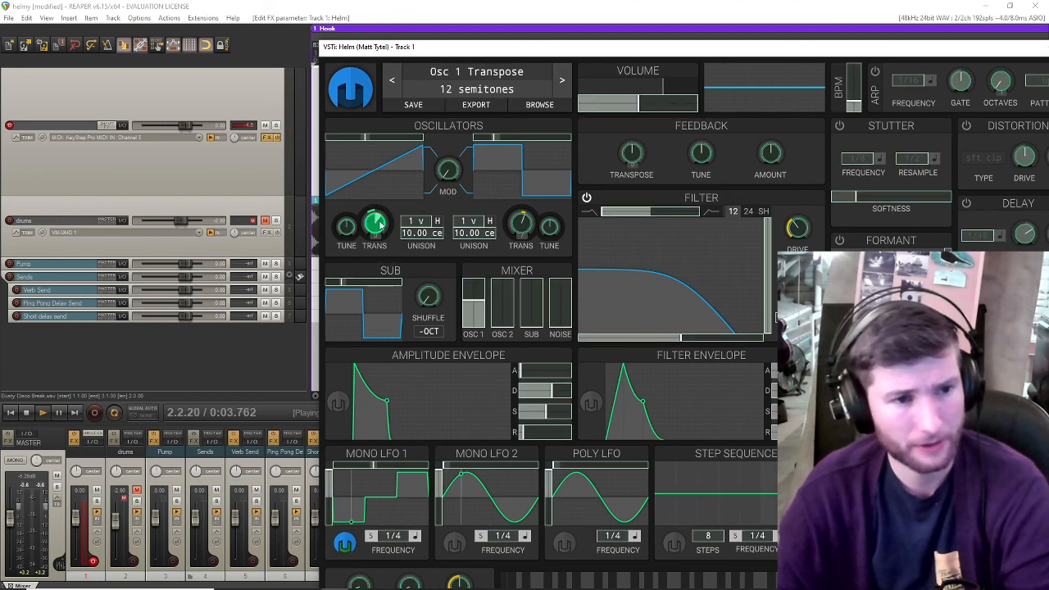
left_click(338, 544)
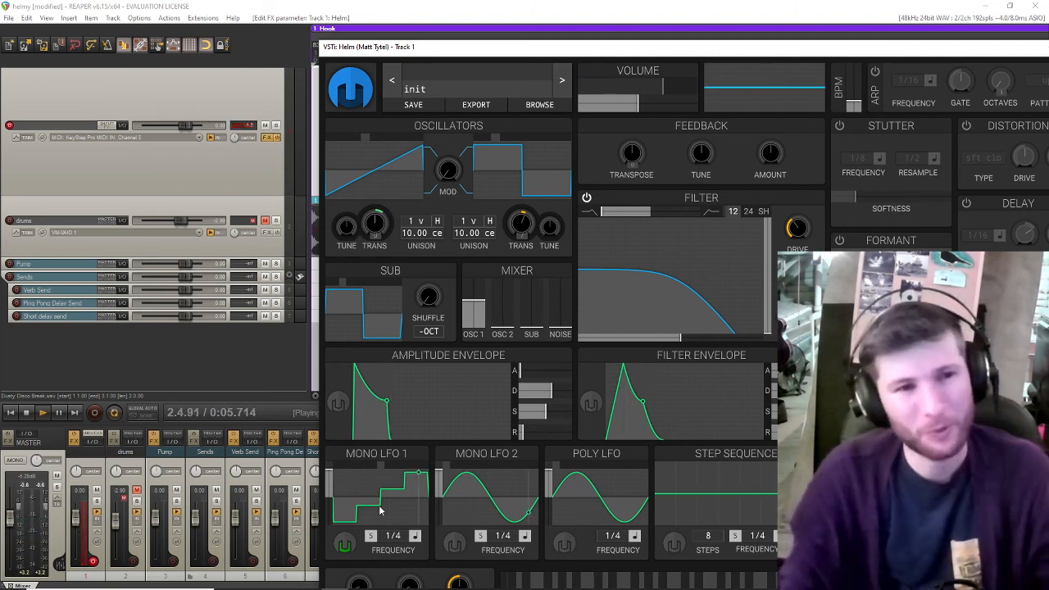
- Switch mono LFO 1 to an eight-step waveform and remove its modulation of oscillator 1's transpose
mouse_move(369, 218)
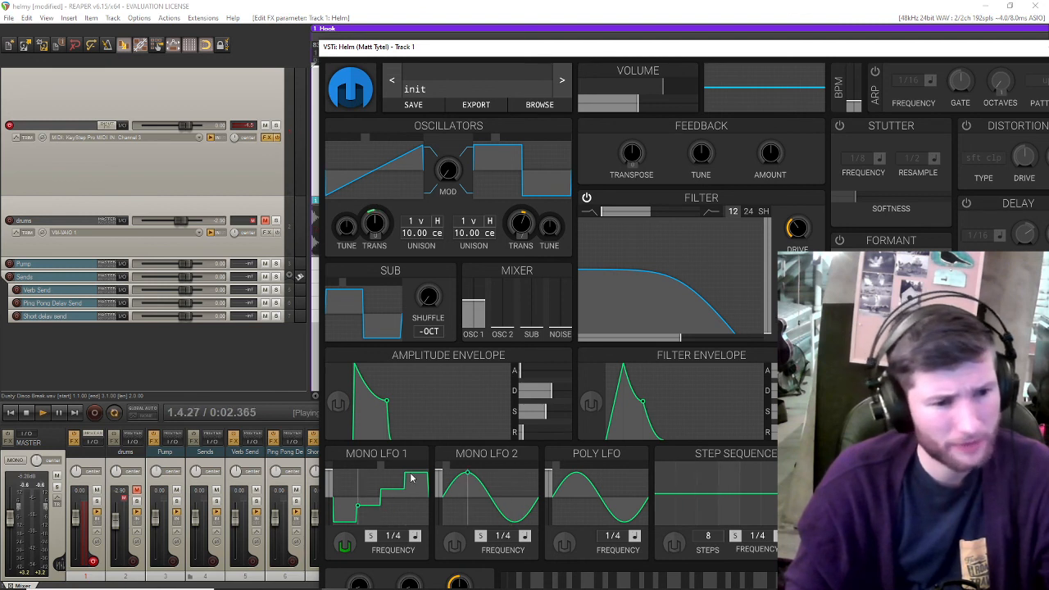
left_click(347, 546)
left_click(386, 467)
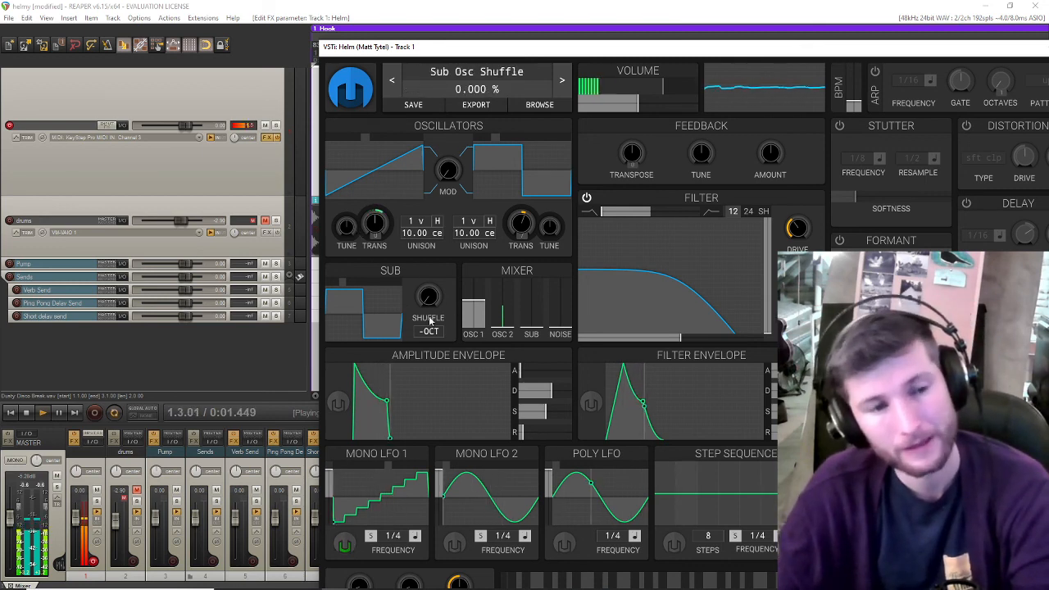
left_click(344, 543)
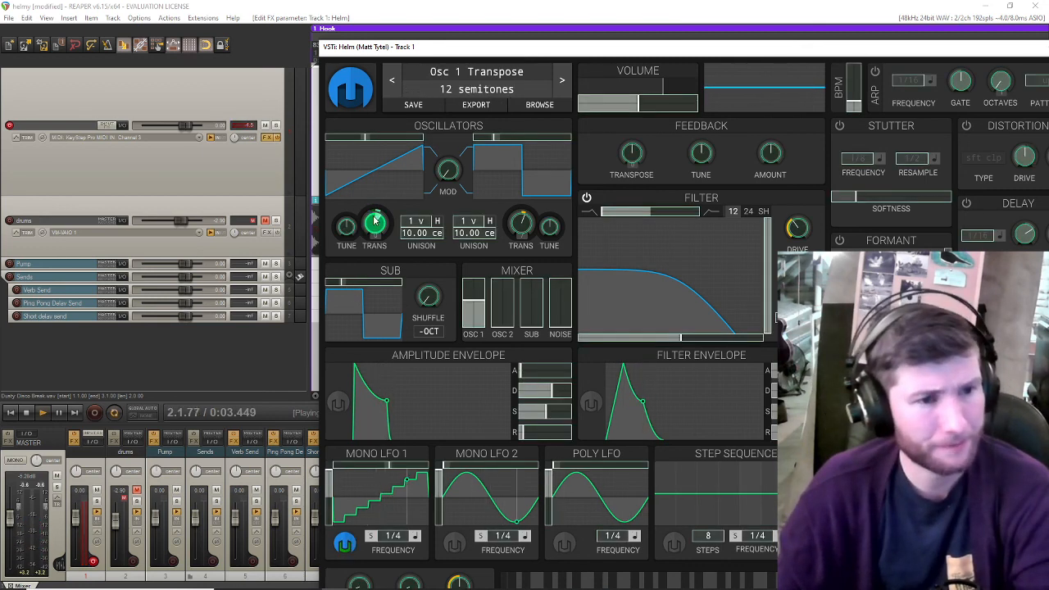
left_click(343, 546)
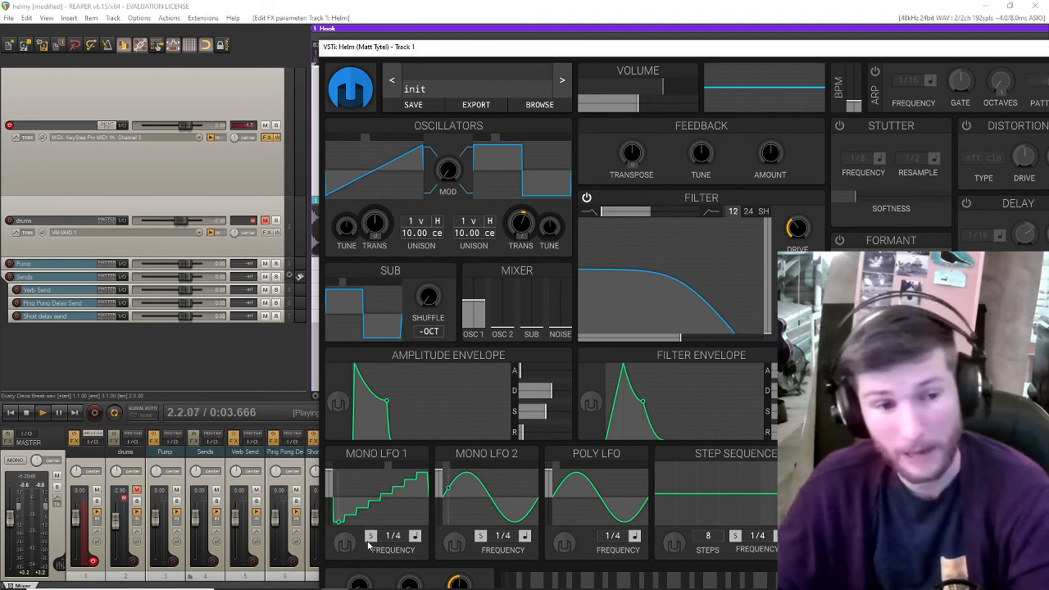
- Modulate the filter cutoff by 22.57 semitones with mono LFO 1, and lower the base cutoff slightly
left_click(344, 544)
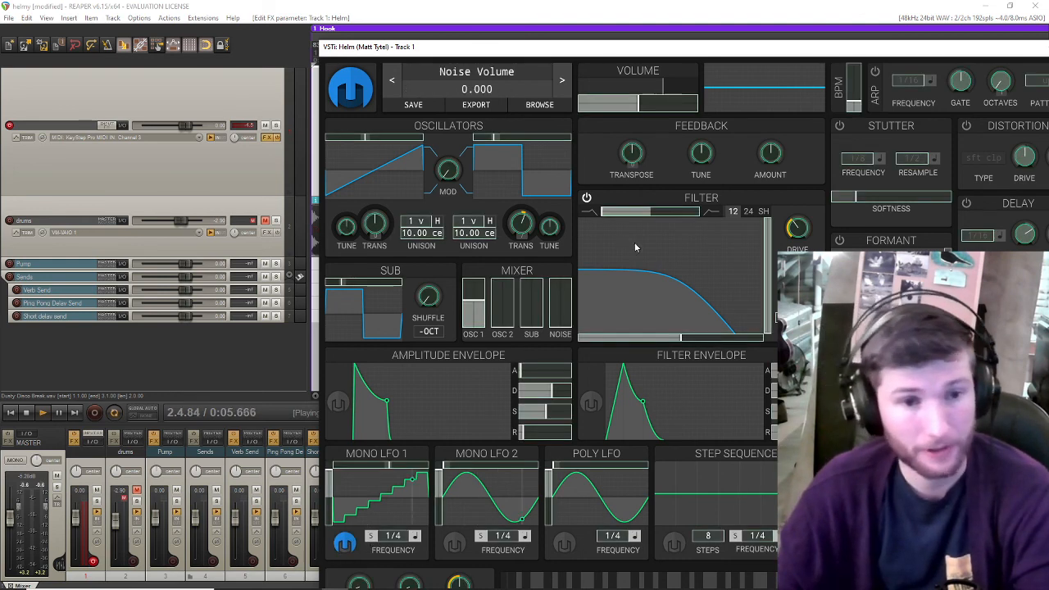
left_click_drag(670, 337, 777, 318)
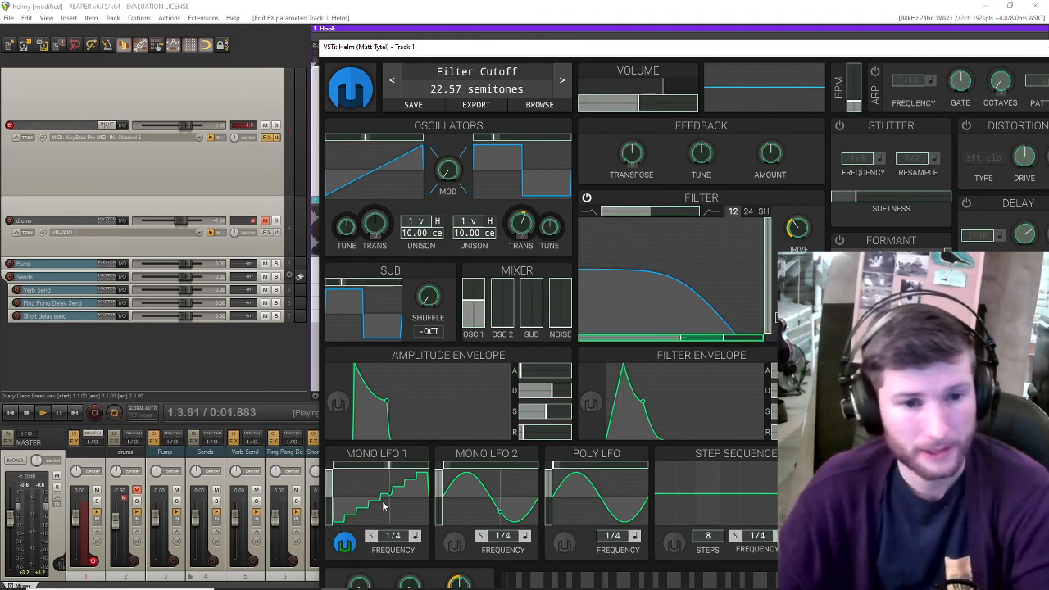
left_click(345, 545)
left_click_drag(689, 318, 673, 369)
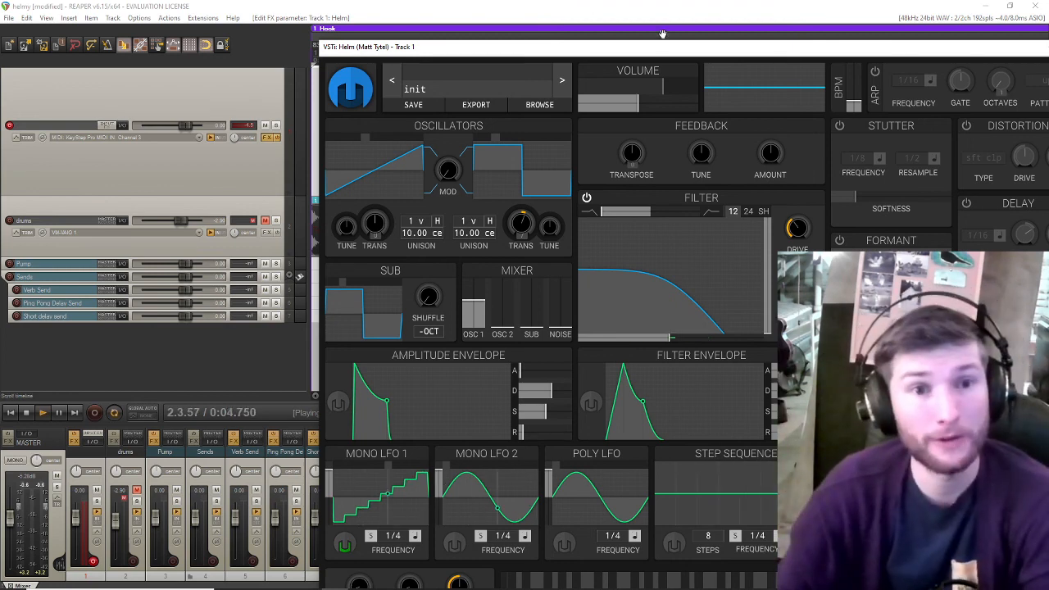
- Close the Helm window to unmute the drums track, and reopen Track 1's effects window
left_click_drag(660, 46, 464, 88)
left_click(882, 91)
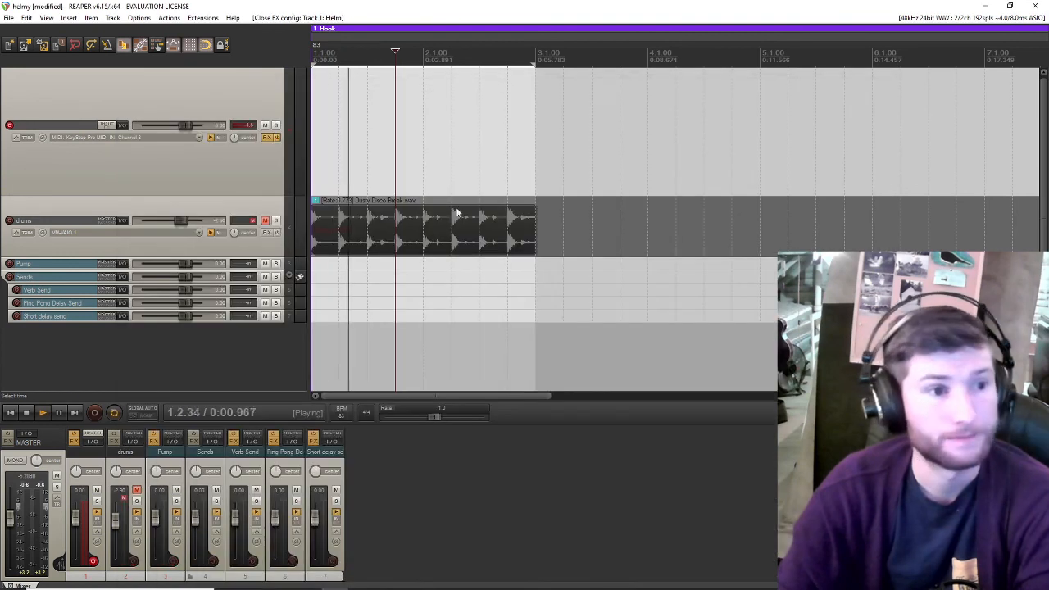
left_click(266, 222)
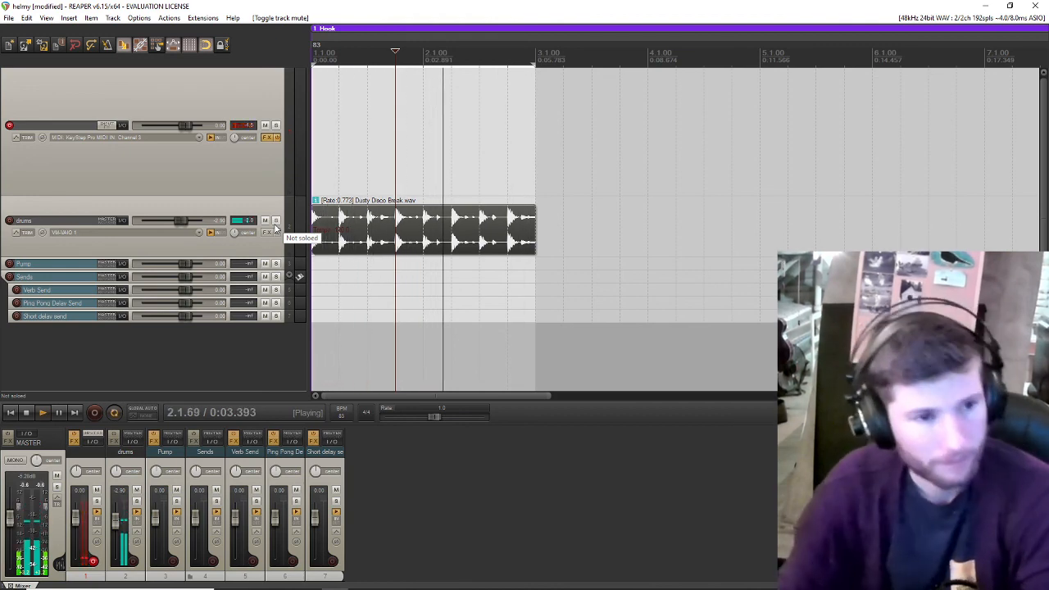
left_click(268, 137)
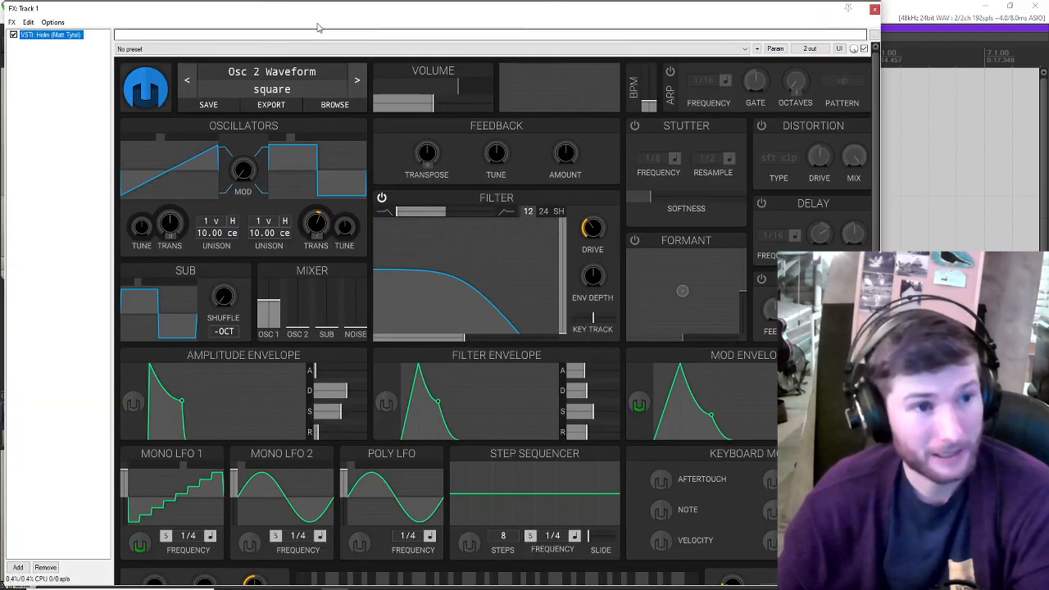
- Move Track 1's effects window aside, mute the drums track, and bring the effects window back into full view
left_click_drag(310, 103, 349, 321)
left_click(269, 235)
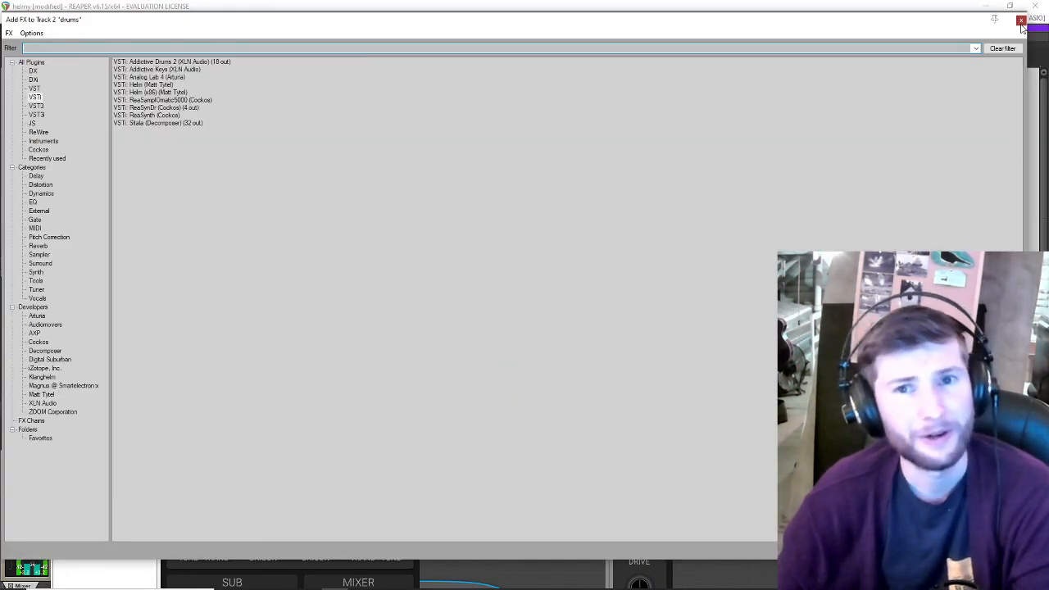
left_click(1022, 22)
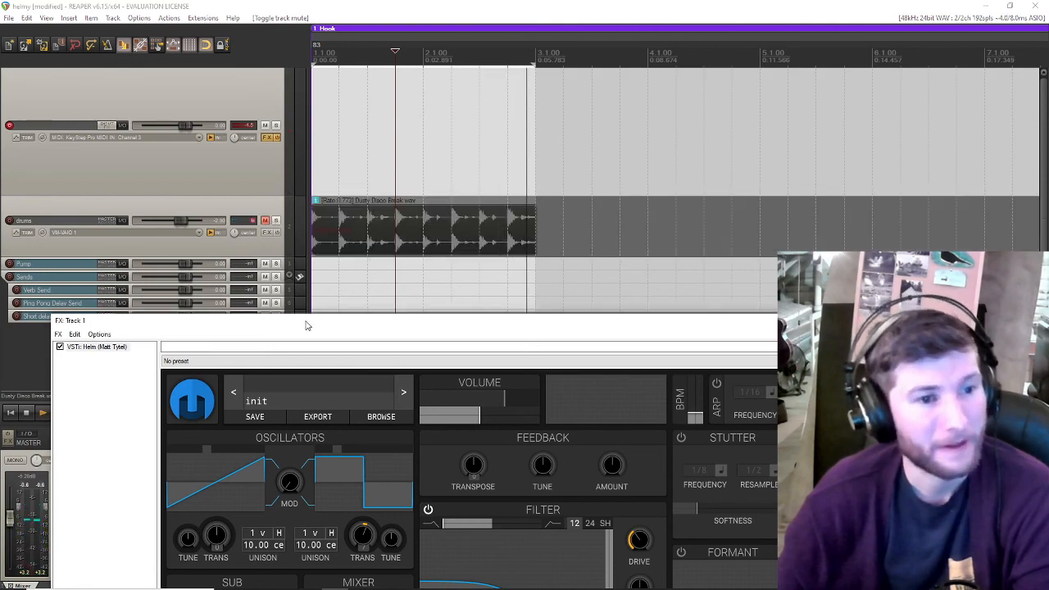
left_click_drag(306, 326, 242, 23)
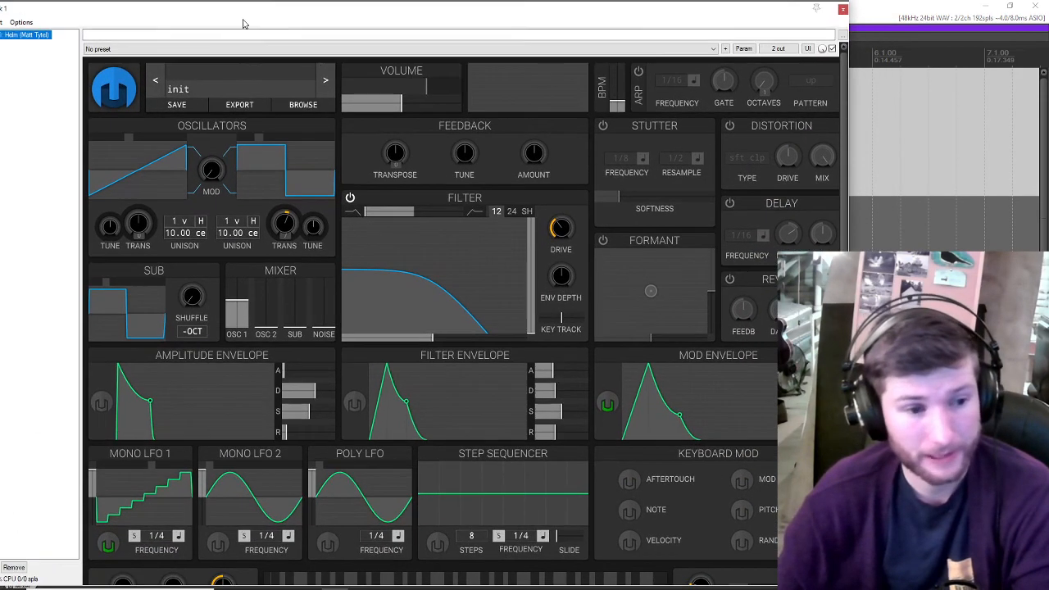
- Float Helm in its own window, close the effects chain window, and reposition Helm so all its modules are visible
left_click_drag(844, 361, 843, 397)
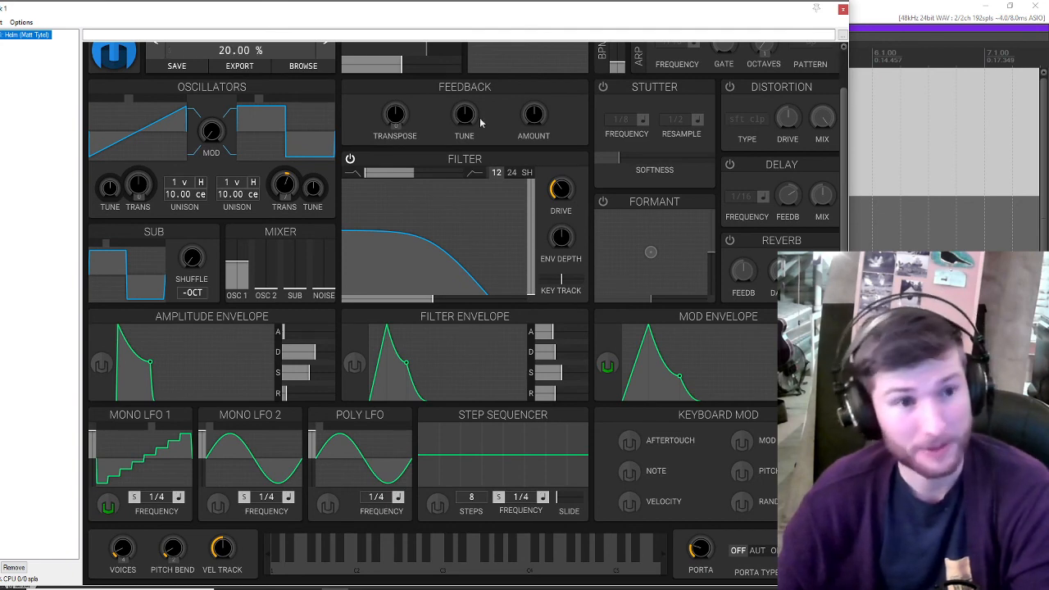
double_click(28, 36)
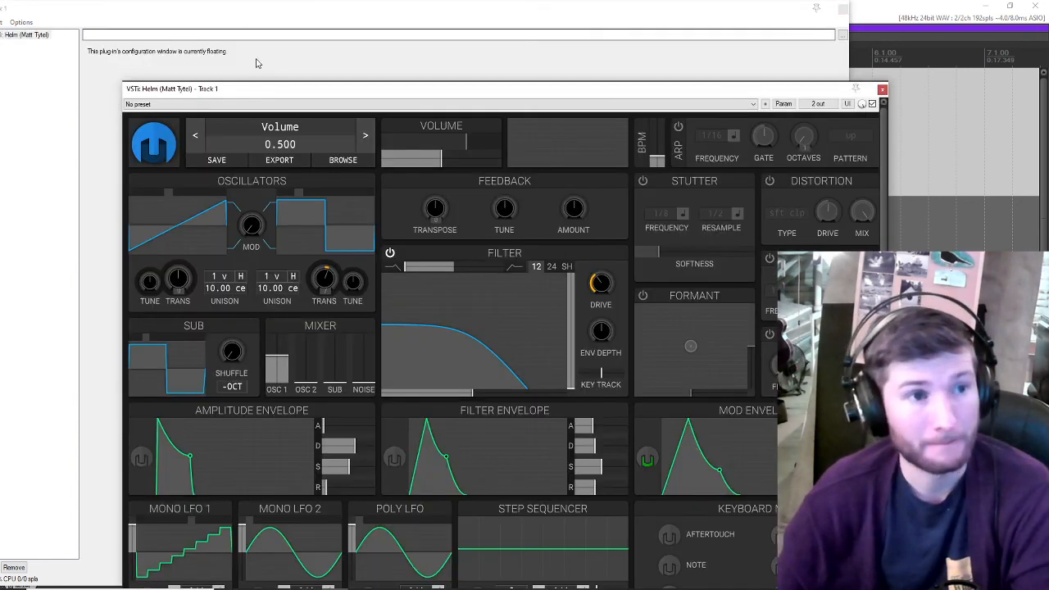
left_click(842, 9)
left_click_drag(794, 95, 679, 31)
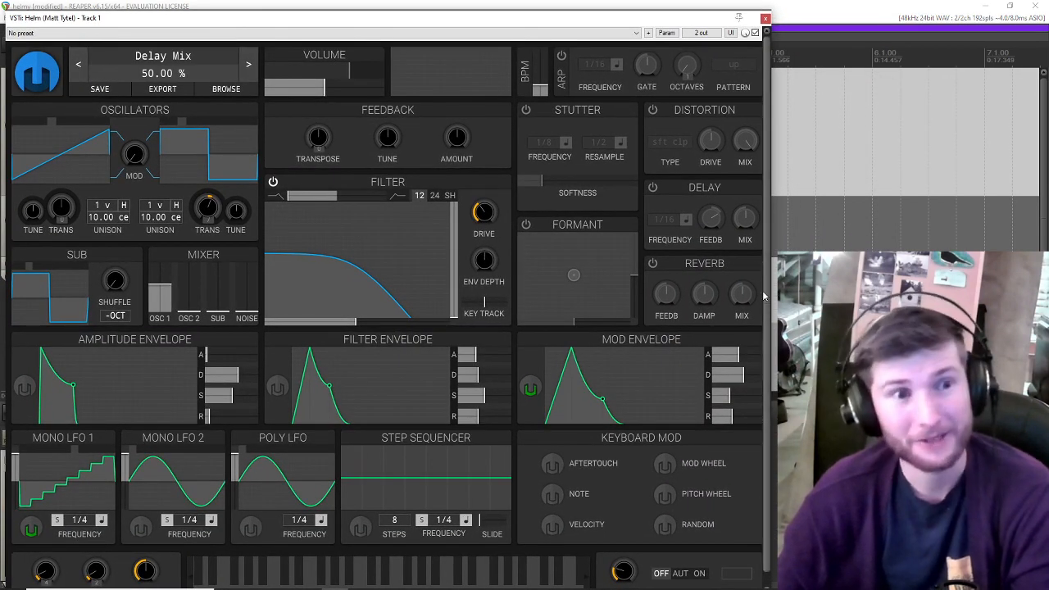
- Set mono LFO 1's waveform to 3 pyramid and modulate oscillator 1's transpose by 10 semitones with it
left_click(82, 455)
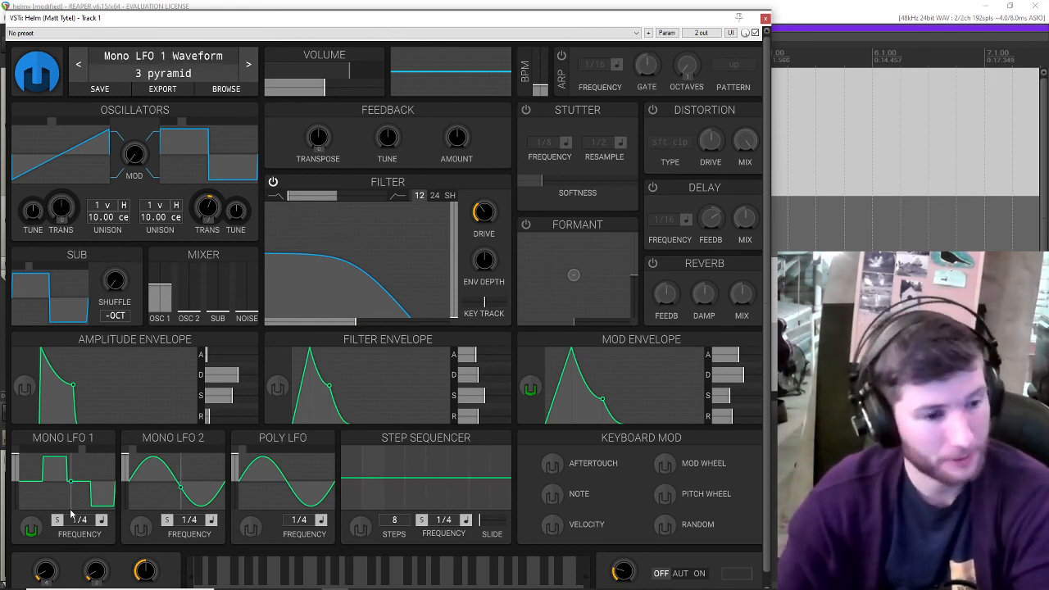
left_click_drag(61, 209, 61, 192)
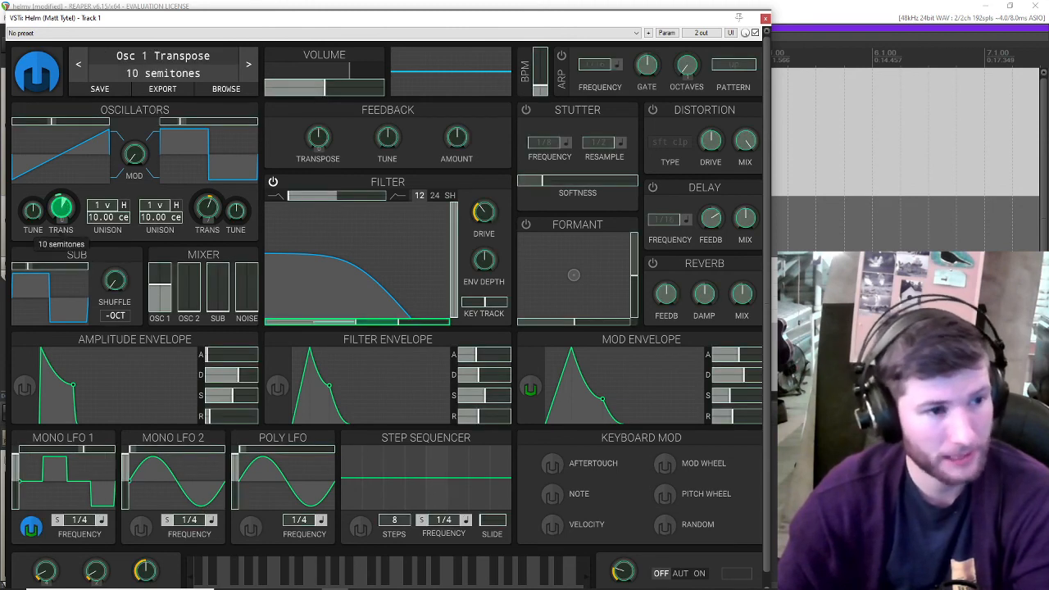
left_click(35, 529)
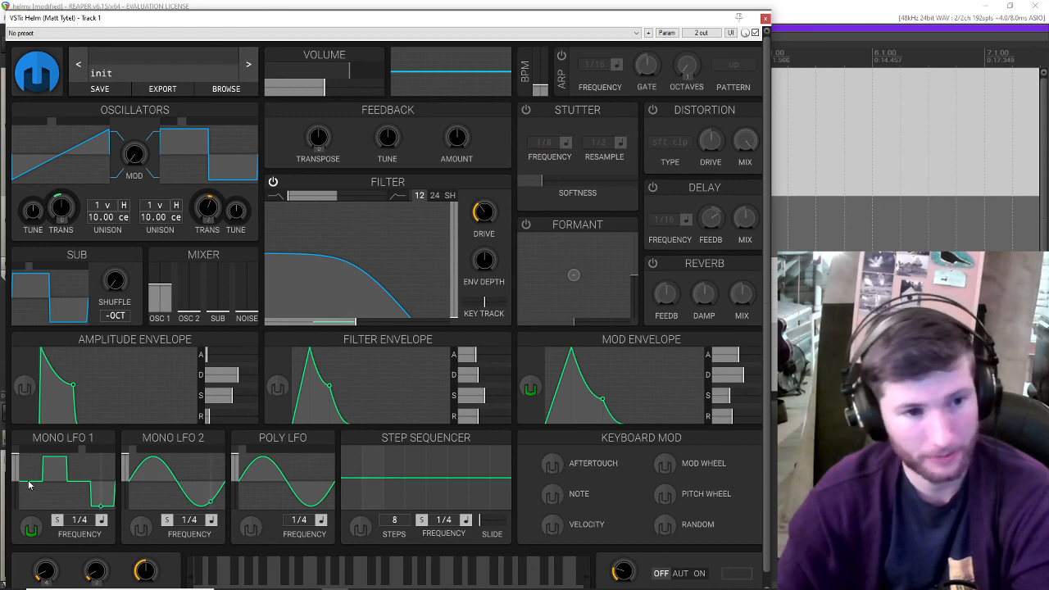
- Remove mono LFO 1's modulation of the filter cutoff, and switch its waveform to 5 pyramid and on to a finer pyramid
left_click(31, 529)
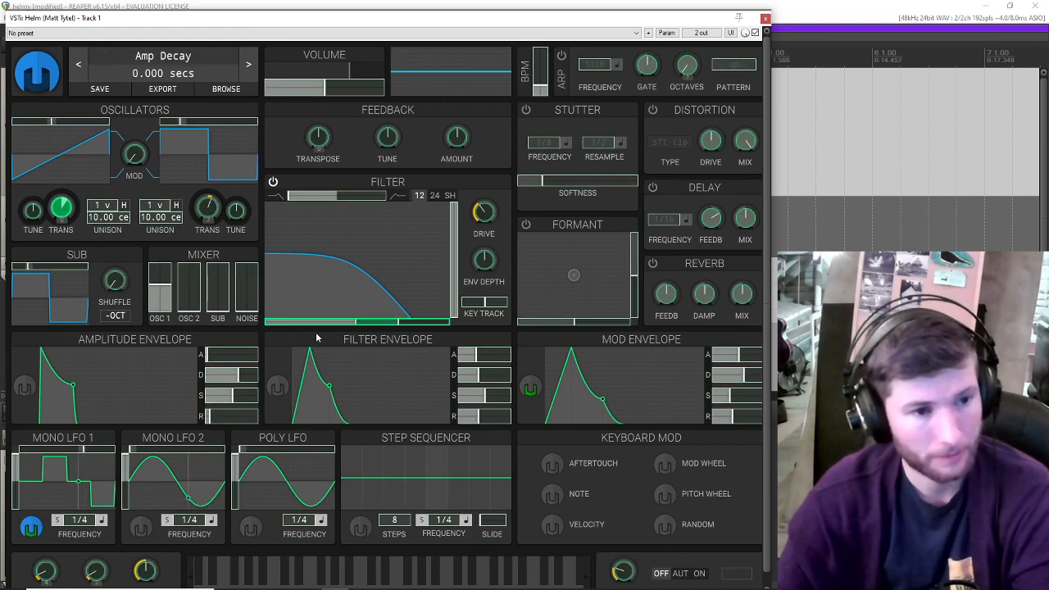
left_click(32, 528)
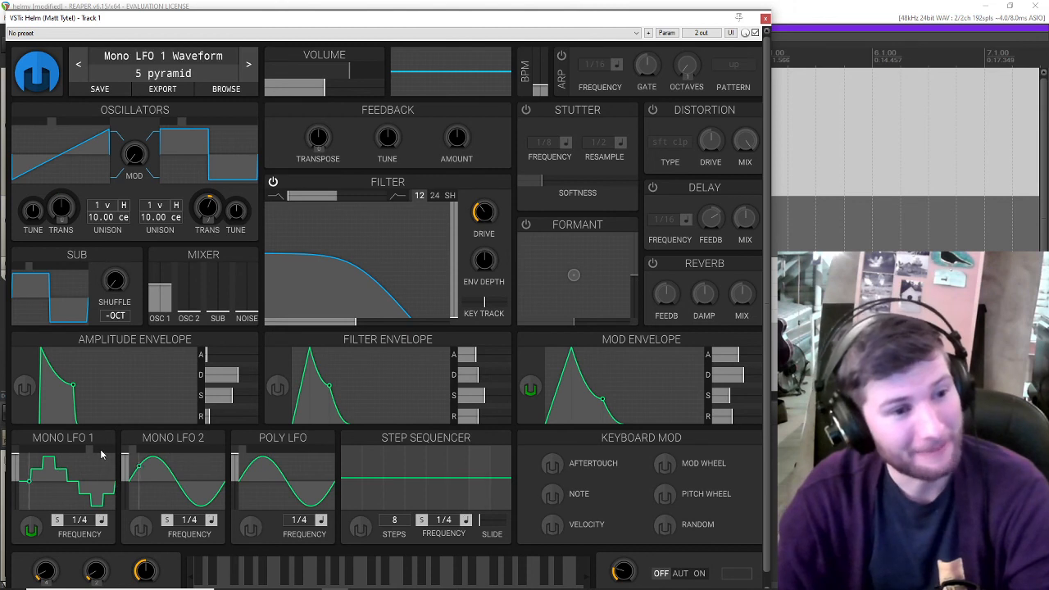
left_click_drag(100, 450, 97, 449)
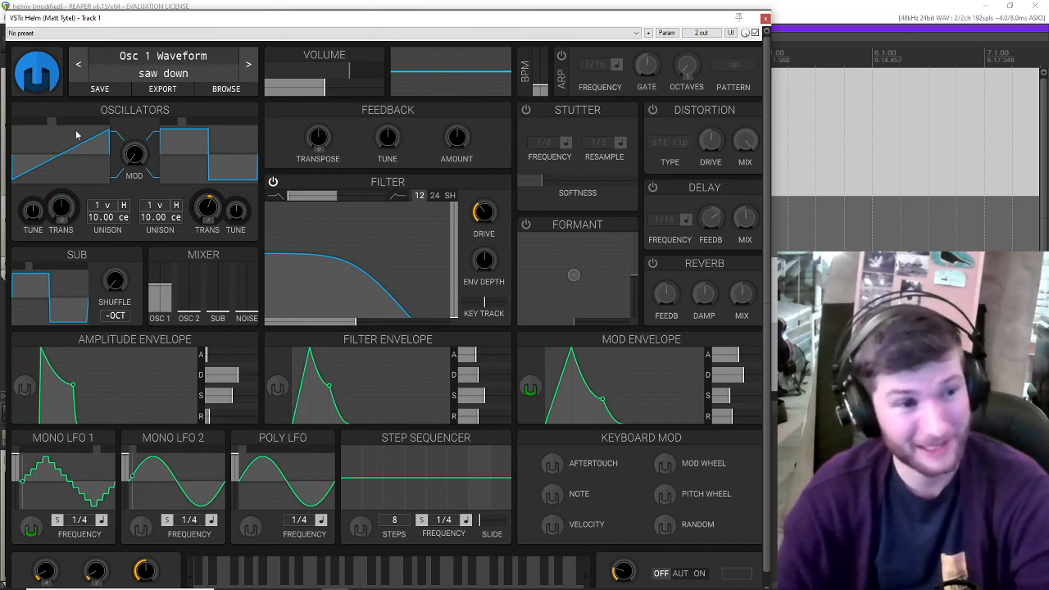
- Reset mono LFO 1's modulation of oscillator 1's transpose to 0 semitones
left_click(31, 528)
double_click(63, 210)
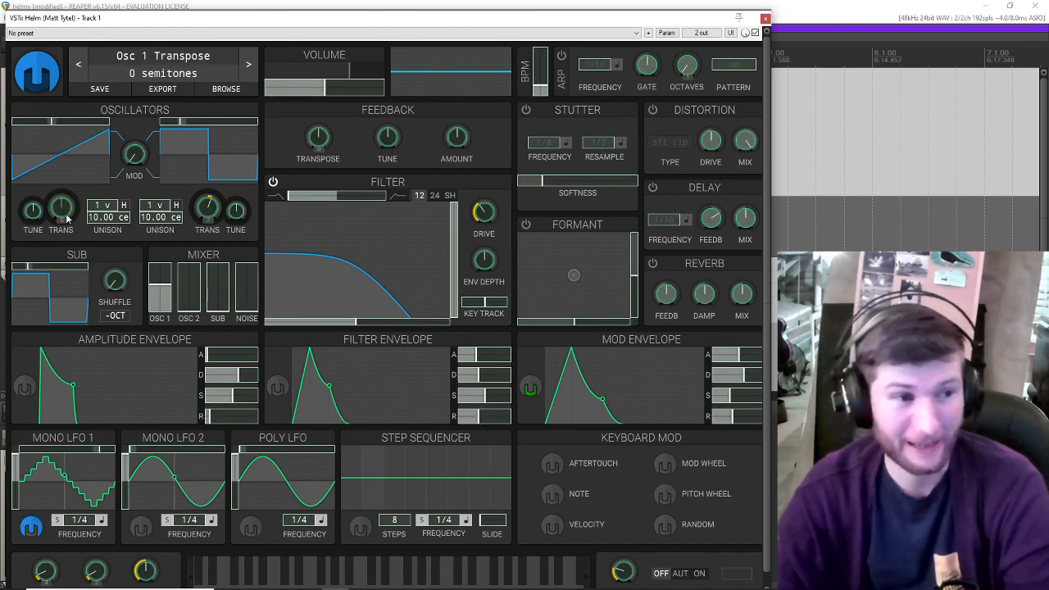
left_click(35, 531)
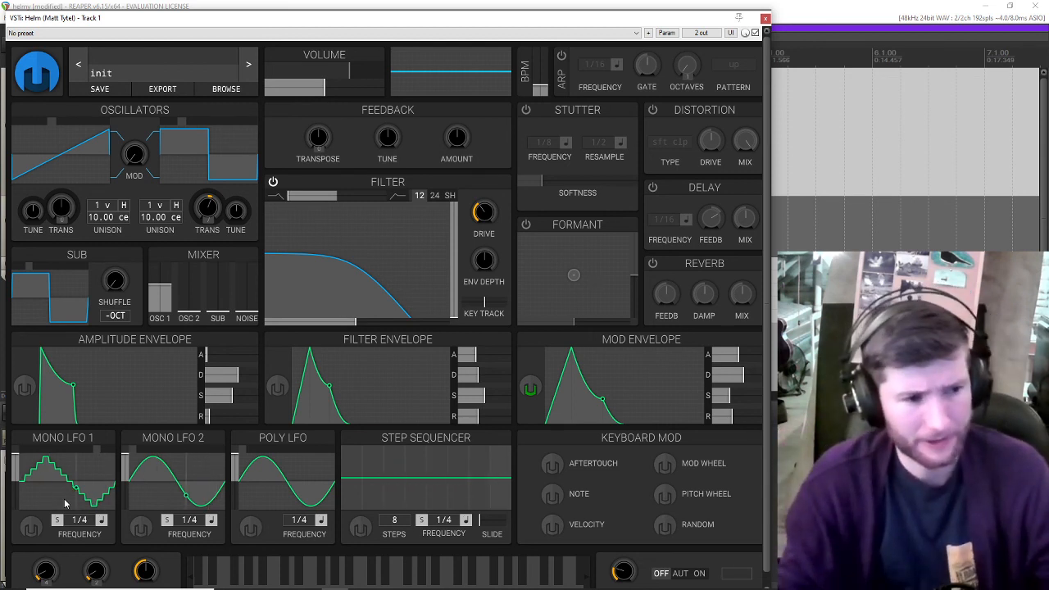
- Switch mono LFO 1 to the stepped random waveform and modulate the filter cutoff with it
left_click(101, 453)
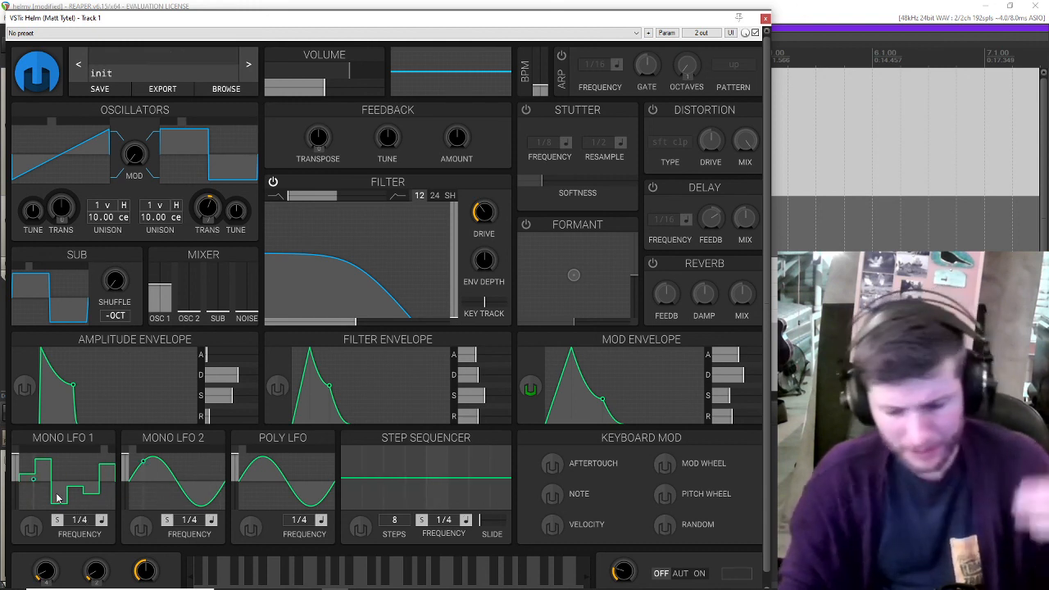
left_click(30, 528)
mouse_move(358, 325)
left_mouse_down()
mouse_move(358, 303)
mouse_move(358, 317)
left_mouse_up()
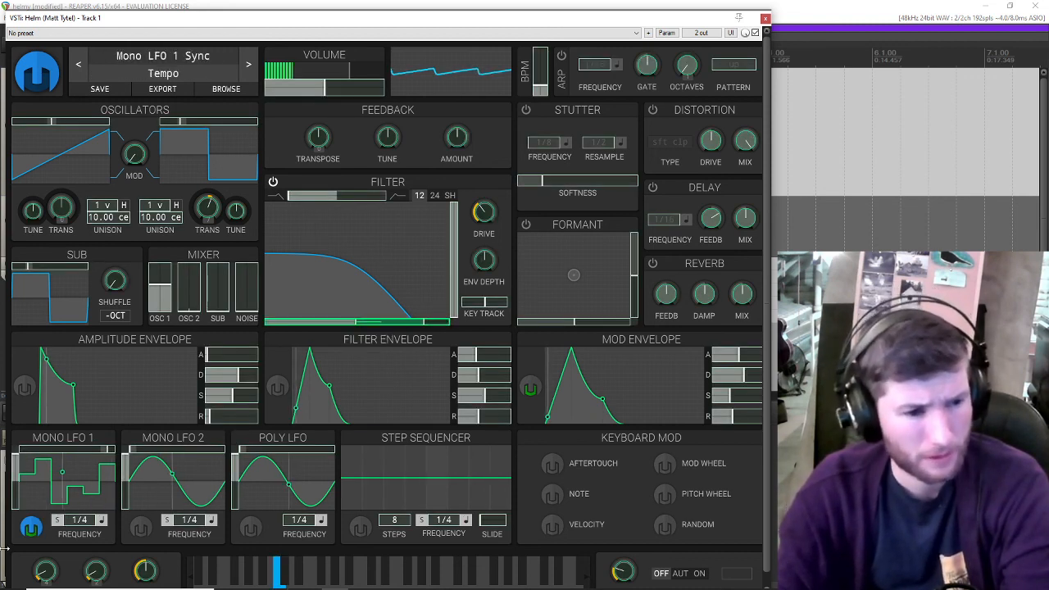
left_click(30, 529)
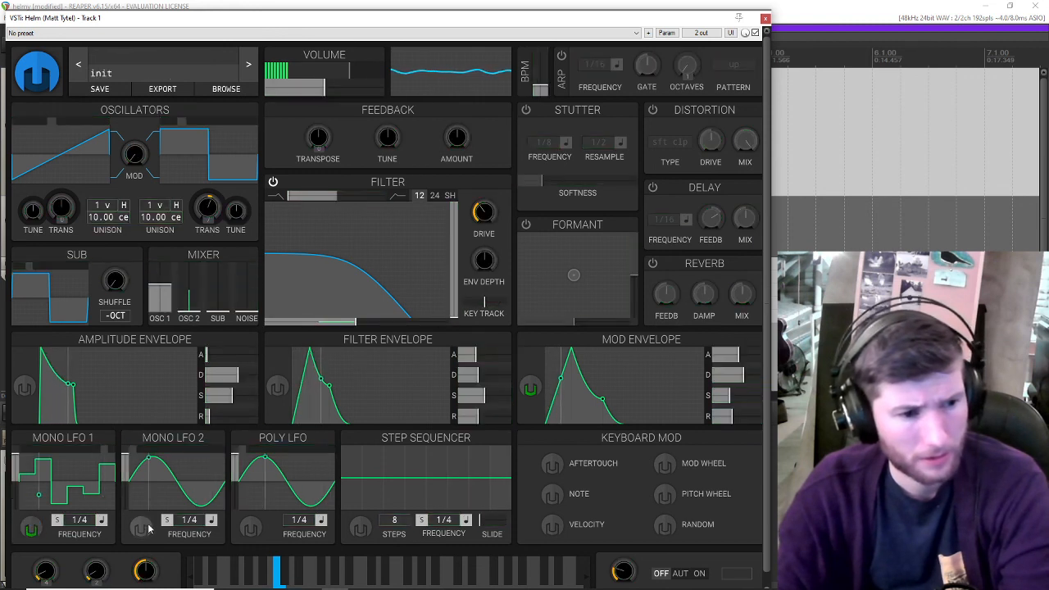
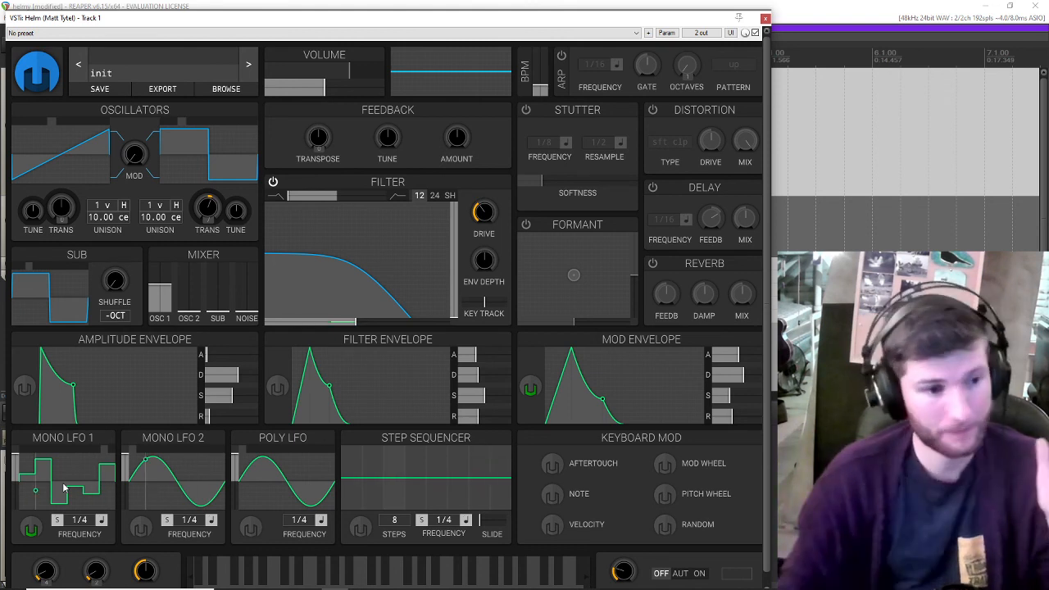
- Try mono LFO 1 at a 1/2 rate, return it to 1/4, and switch its waveform to the smooth random shape
left_click_drag(82, 513, 82, 506)
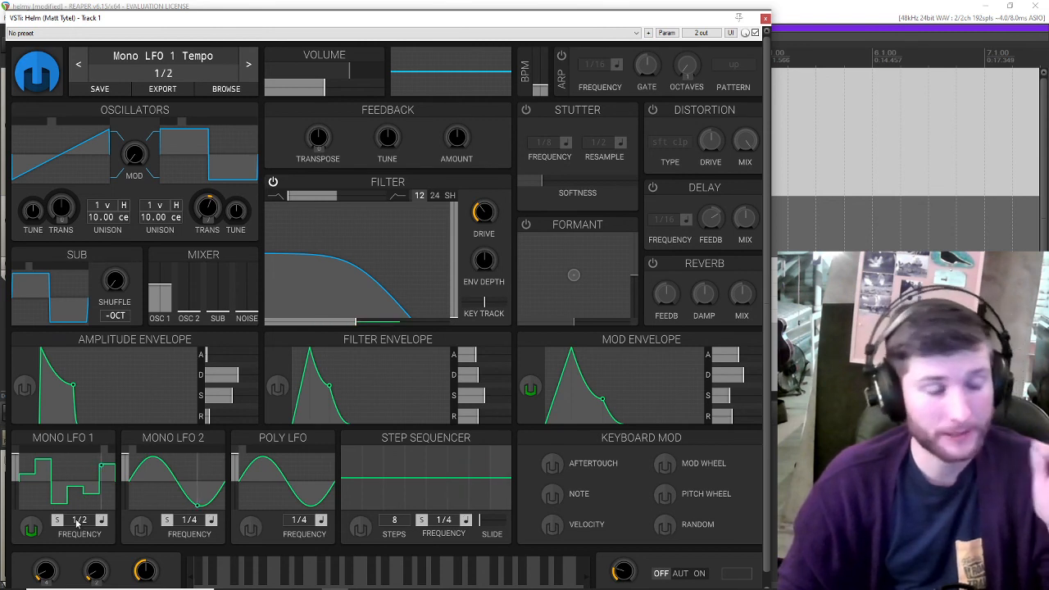
left_click_drag(81, 519, 80, 513)
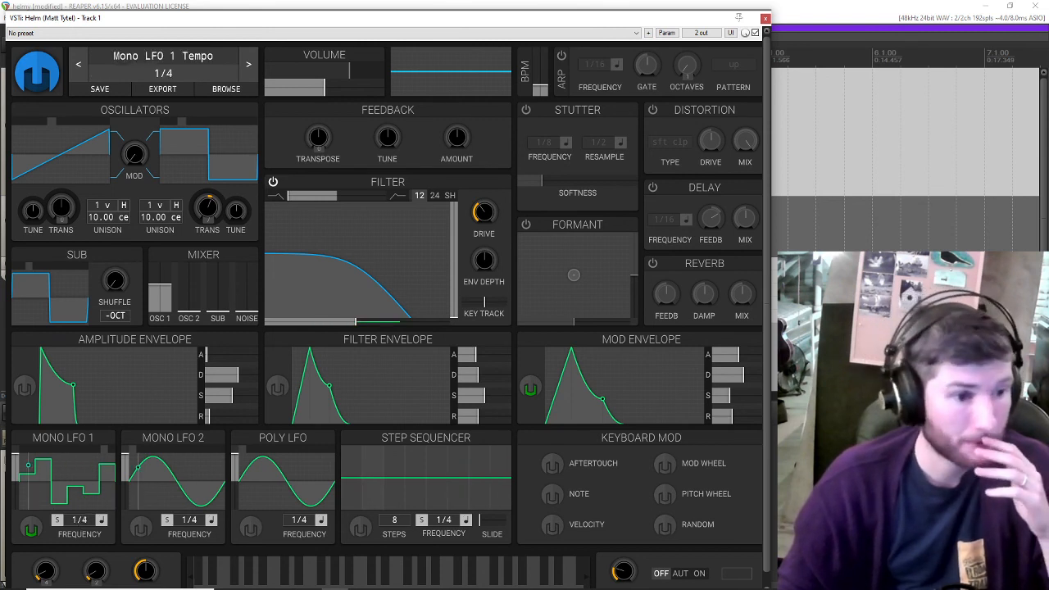
left_click(110, 457)
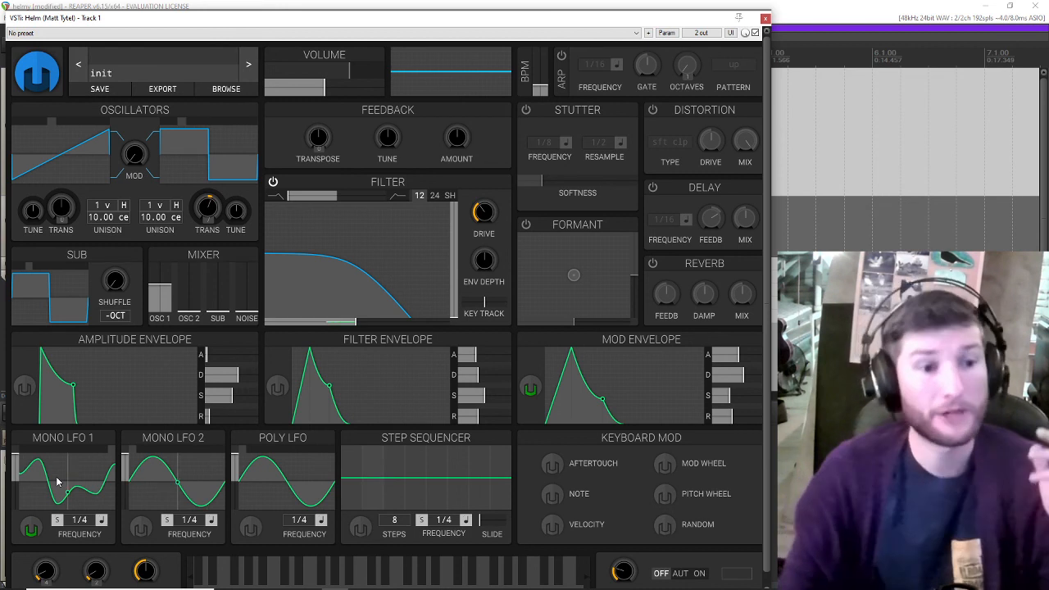
- Clear mono LFO 1's modulation of the filter cutoff and of its own waveform
left_click(29, 529)
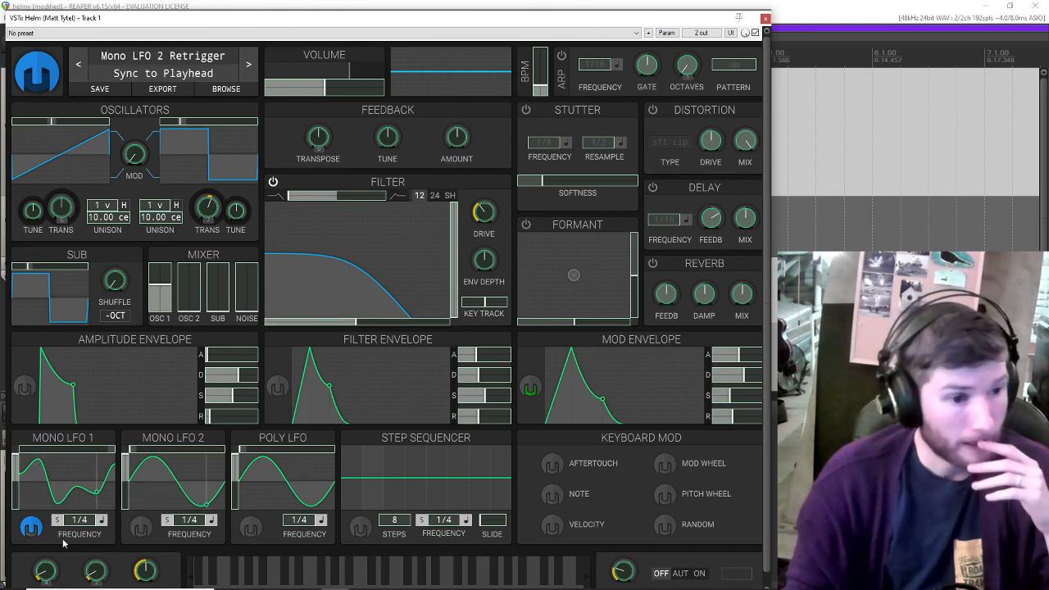
left_click(33, 528)
left_click(36, 529)
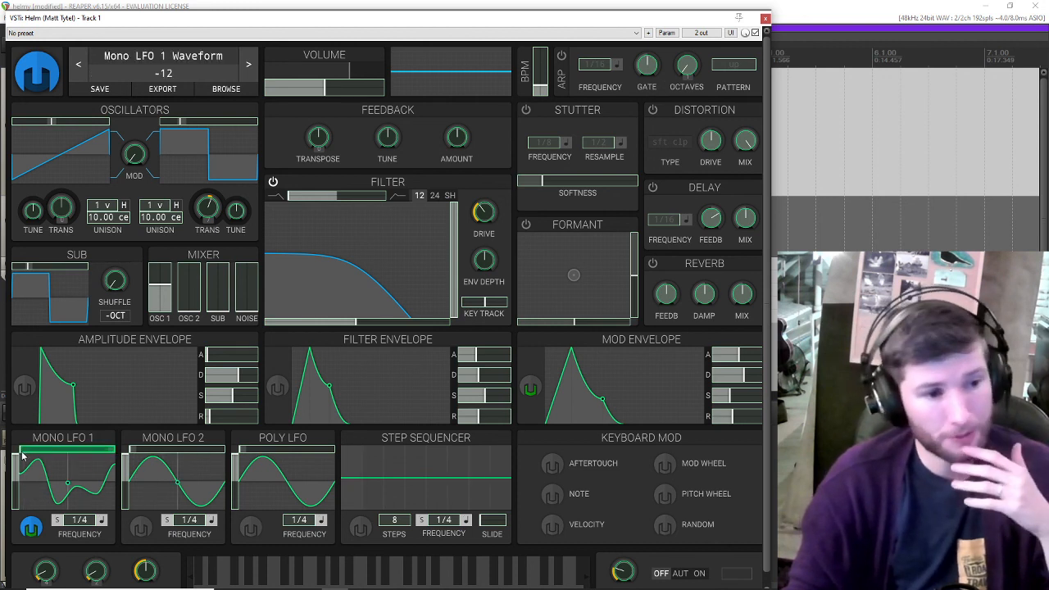
left_click(29, 528)
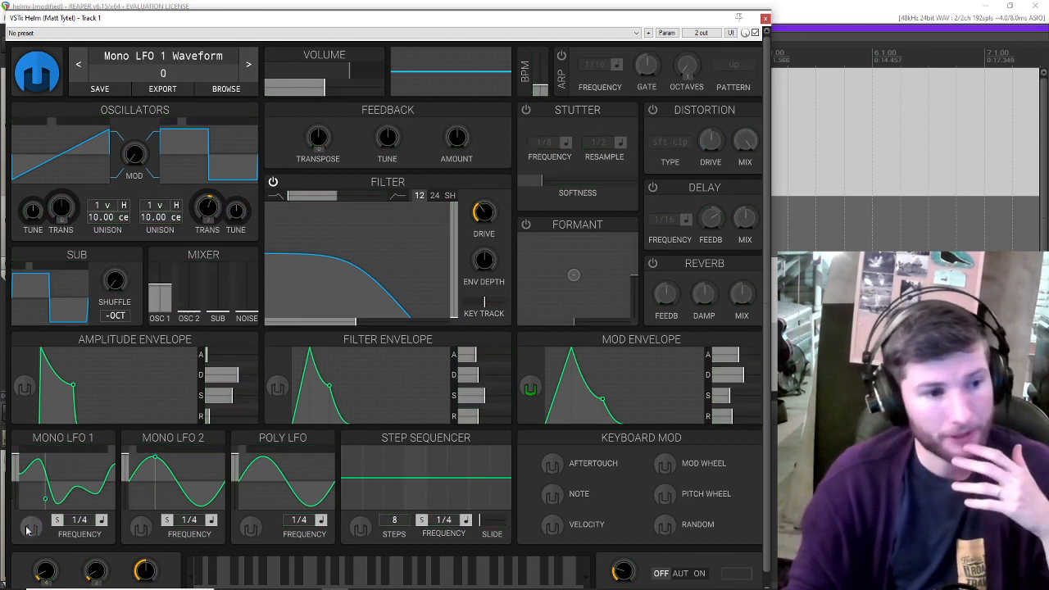
- Modulate oscillator 1's tune by 24 cents with mono LFO 1, and set the LFO's waveform to sin
left_click(31, 528)
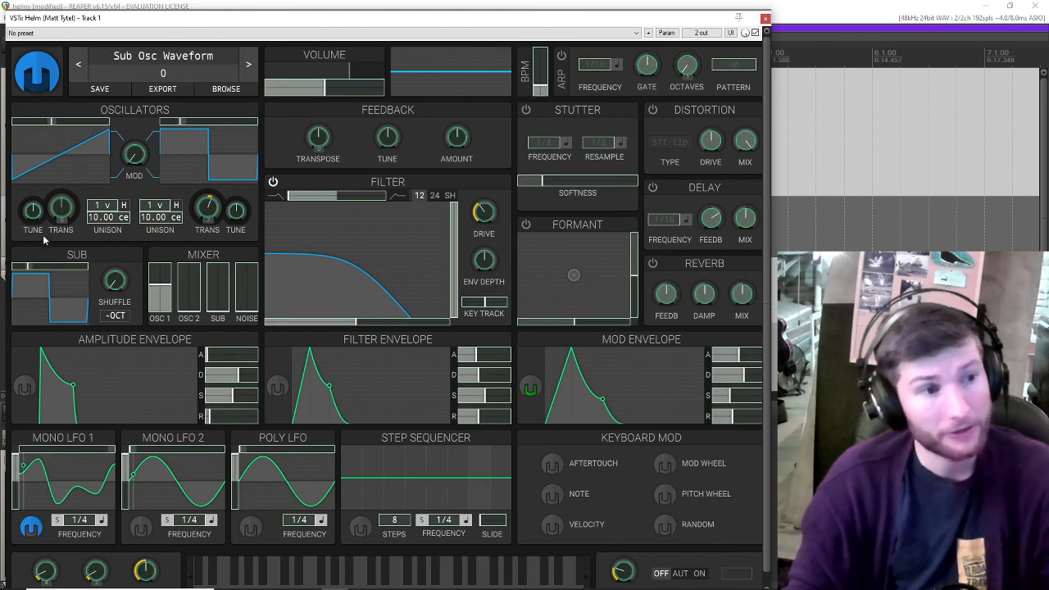
mouse_move(33, 212)
left_mouse_down()
mouse_move(33, 200)
mouse_move(33, 210)
left_mouse_up()
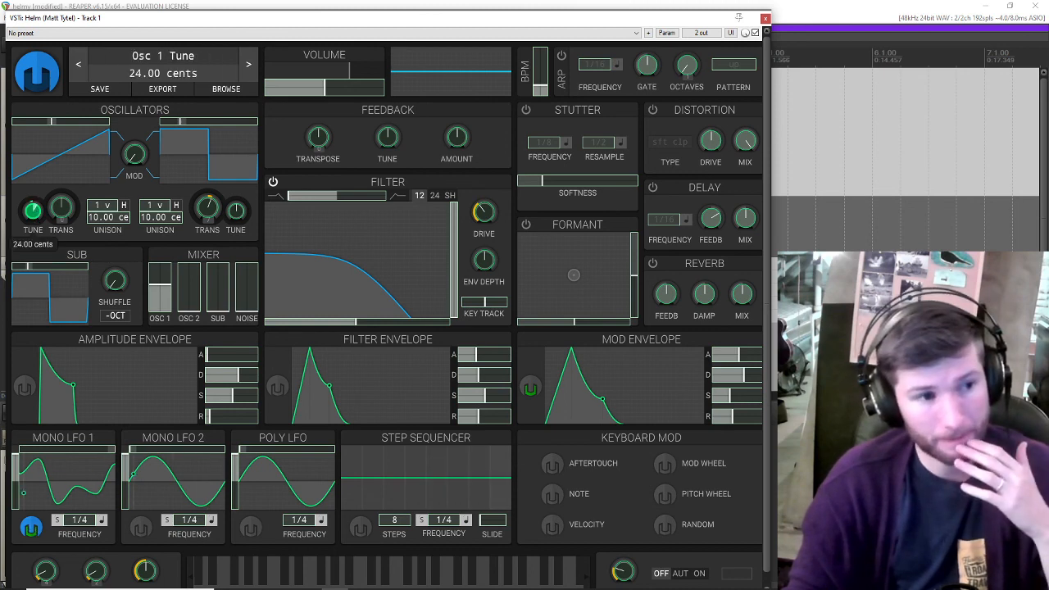
left_click(24, 452)
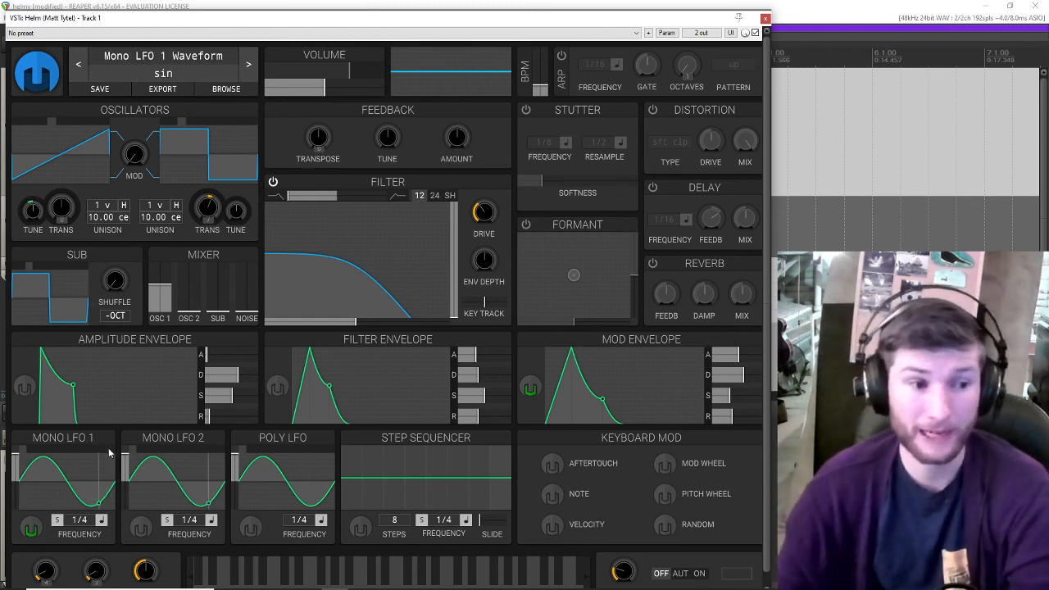
- Return mono LFO 1 to the smooth random waveform, try it at a 1/16 rate, and set the rate back to 1/4
scroll(109, 452, "down", 1)
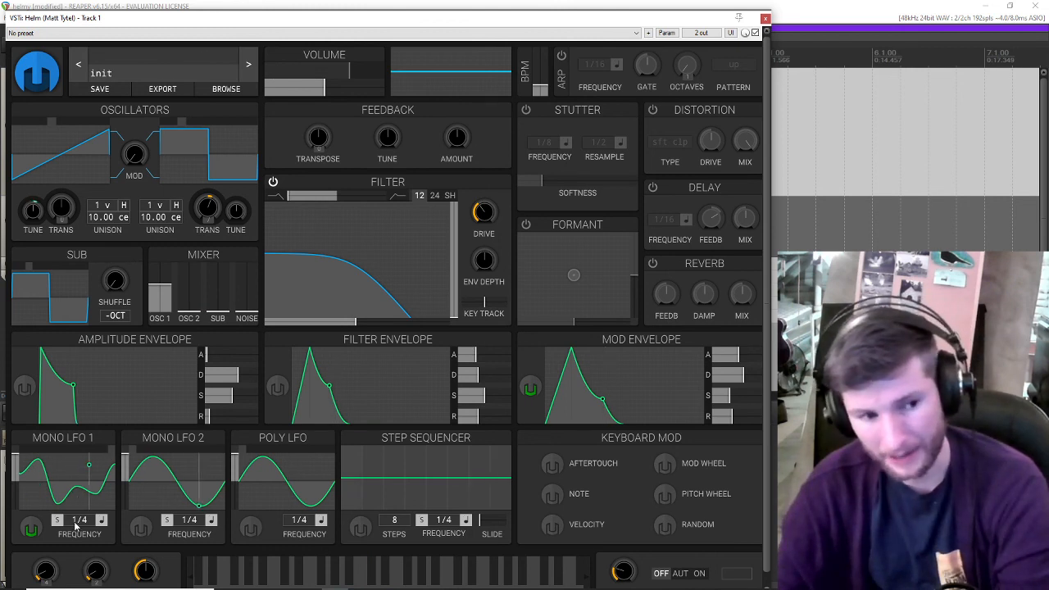
left_click_drag(79, 521, 80, 496)
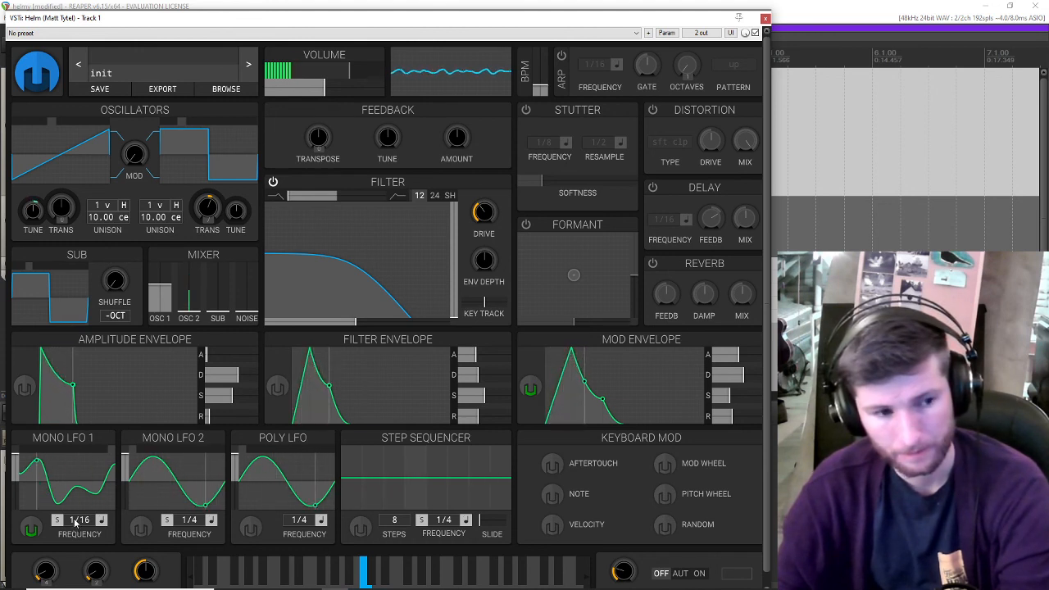
left_click(96, 452)
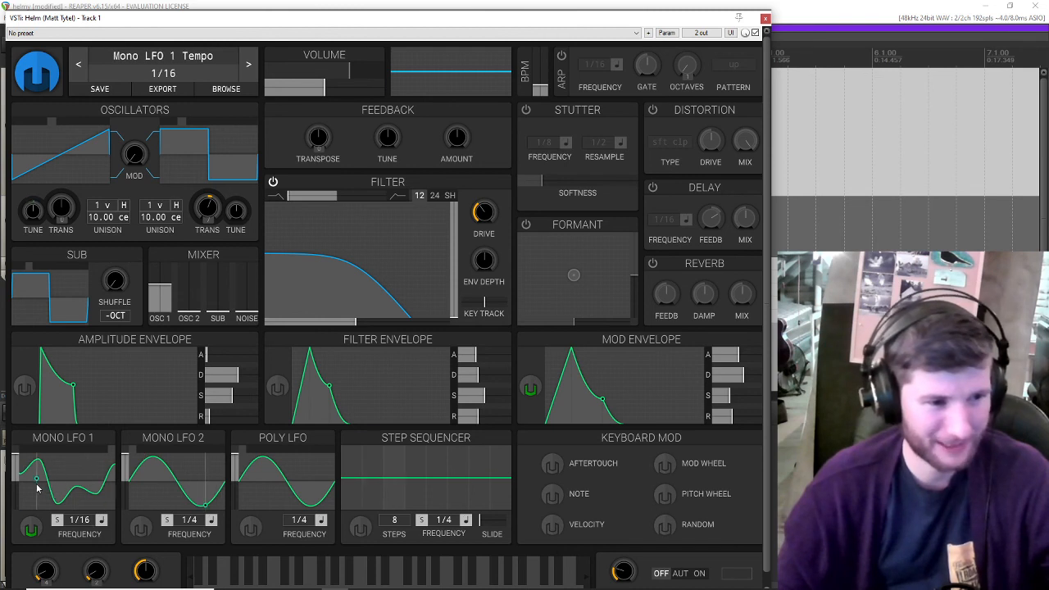
left_click_drag(80, 521, 80, 541)
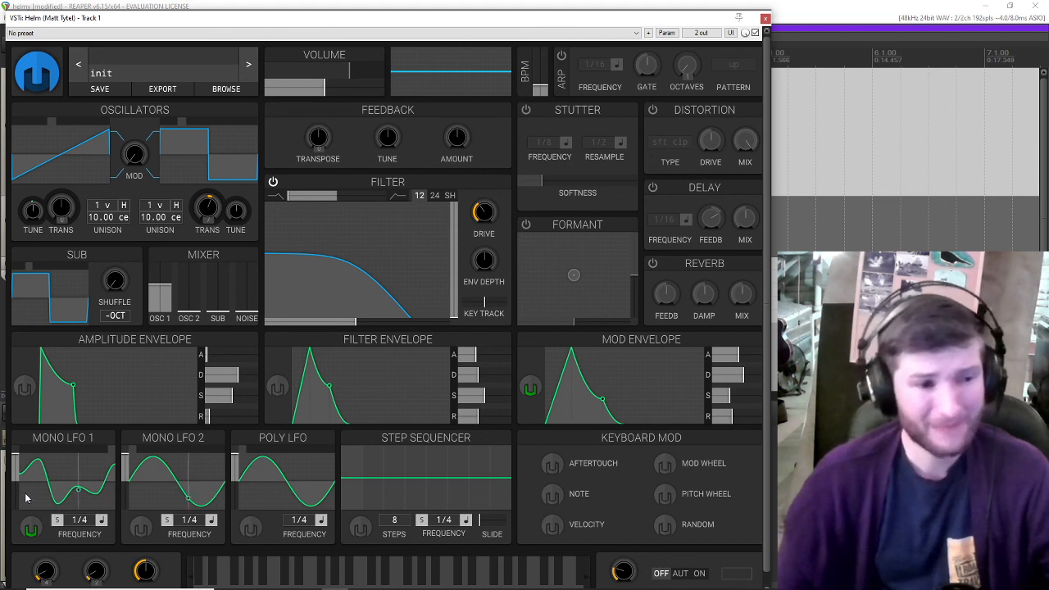
- Set mono LFO 1's waveform to sin and lower its amplitude below zero to invert the wave modulating oscillator 1's tune
mouse_move(17, 480)
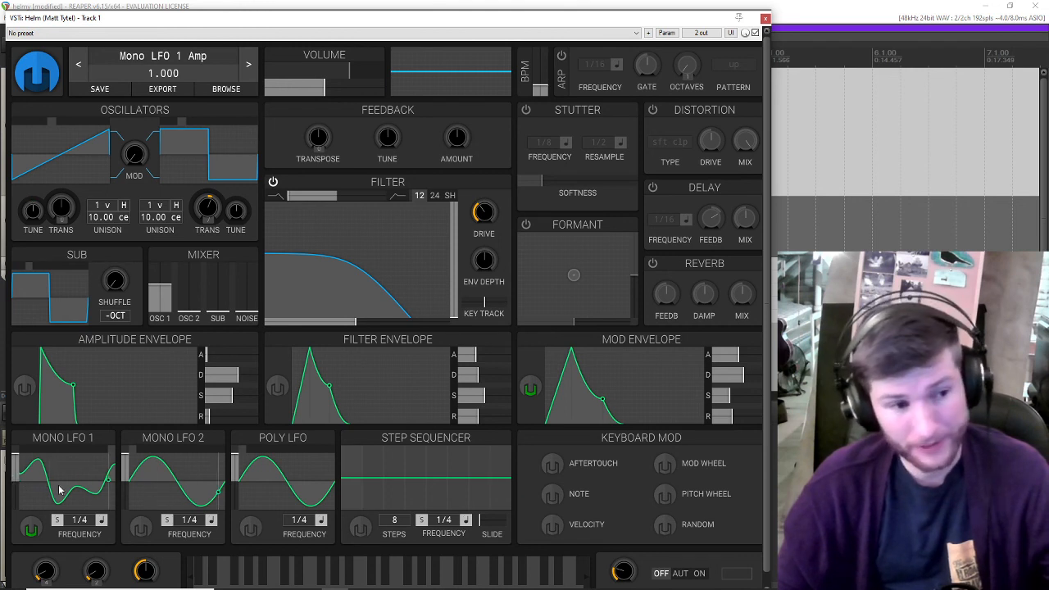
left_click(25, 456)
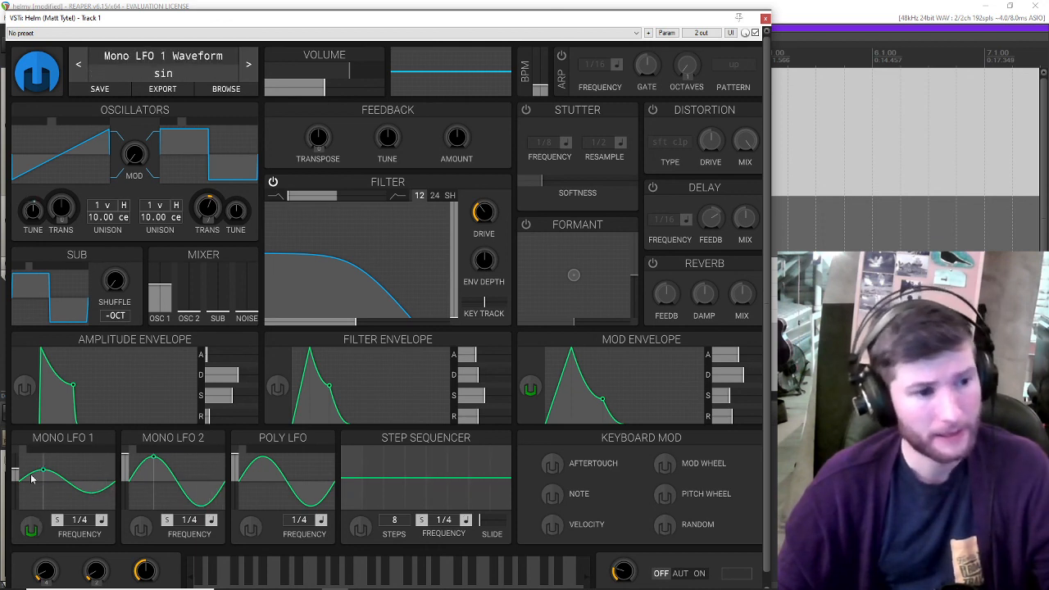
left_click(30, 528)
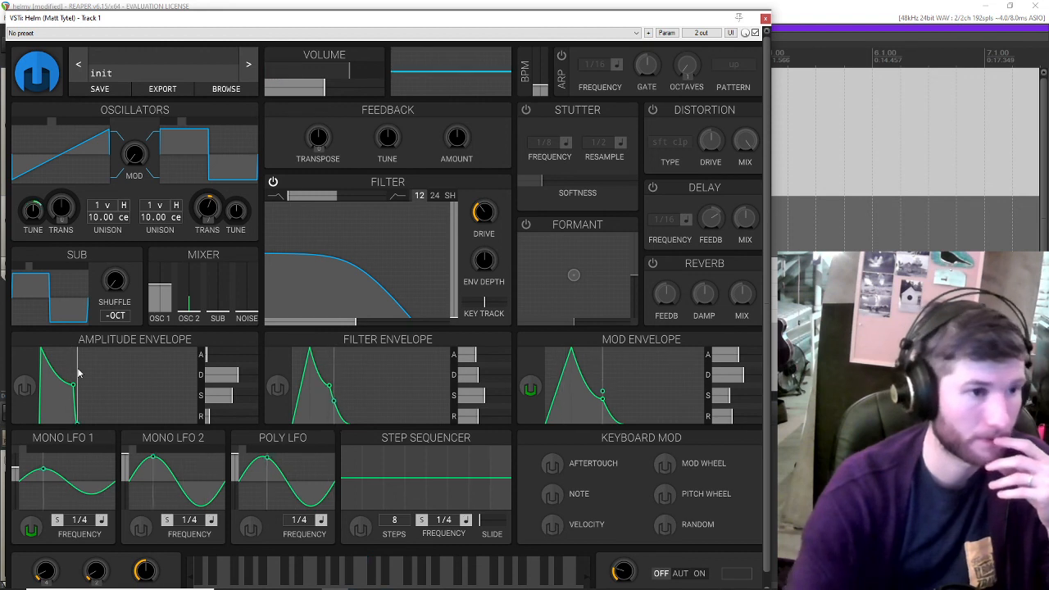
left_click_drag(14, 469, 12, 483)
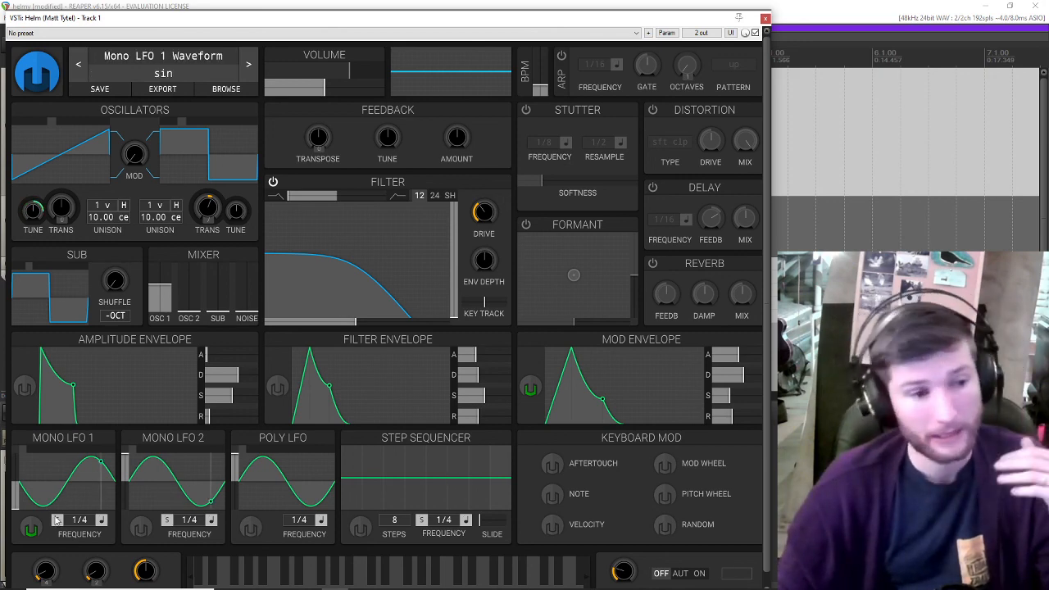
- Compare the upright and inverted sin wave by setting mono LFO 1's amplitude to 1.000 and back to -1.00
left_click_drag(15, 499, 17, 422)
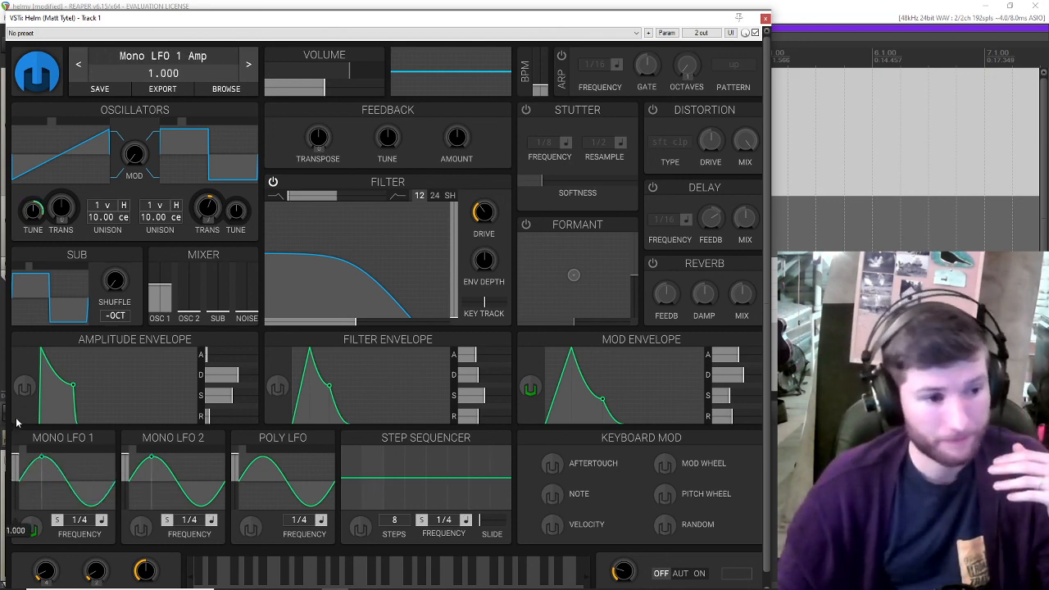
left_click(33, 469)
left_click_drag(17, 457, 17, 506)
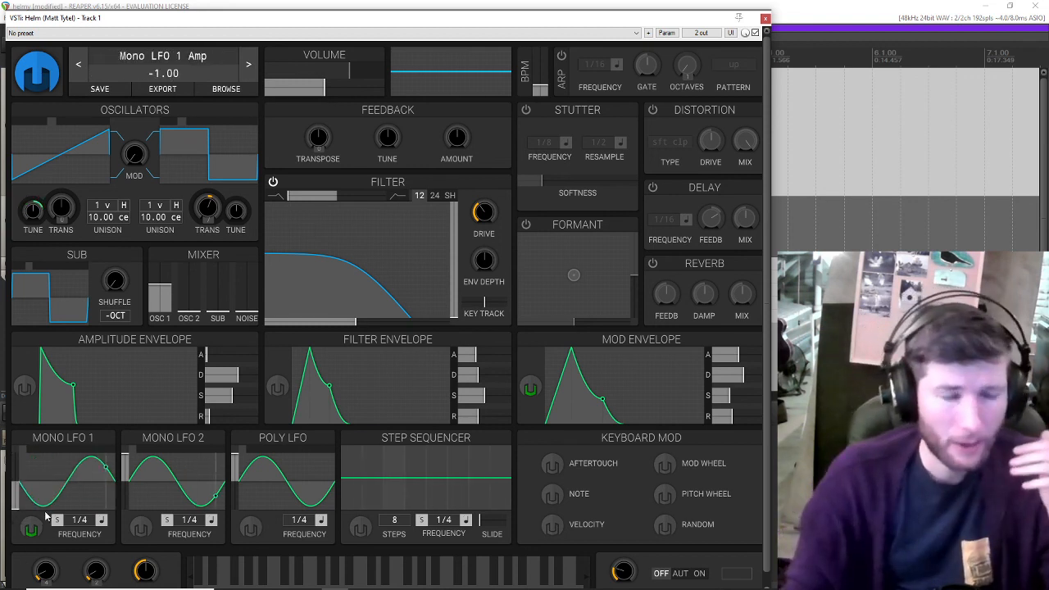
- Try the stepped waveforms on mono LFO 1, from 4 step through to 5 pyramid
left_click(71, 455)
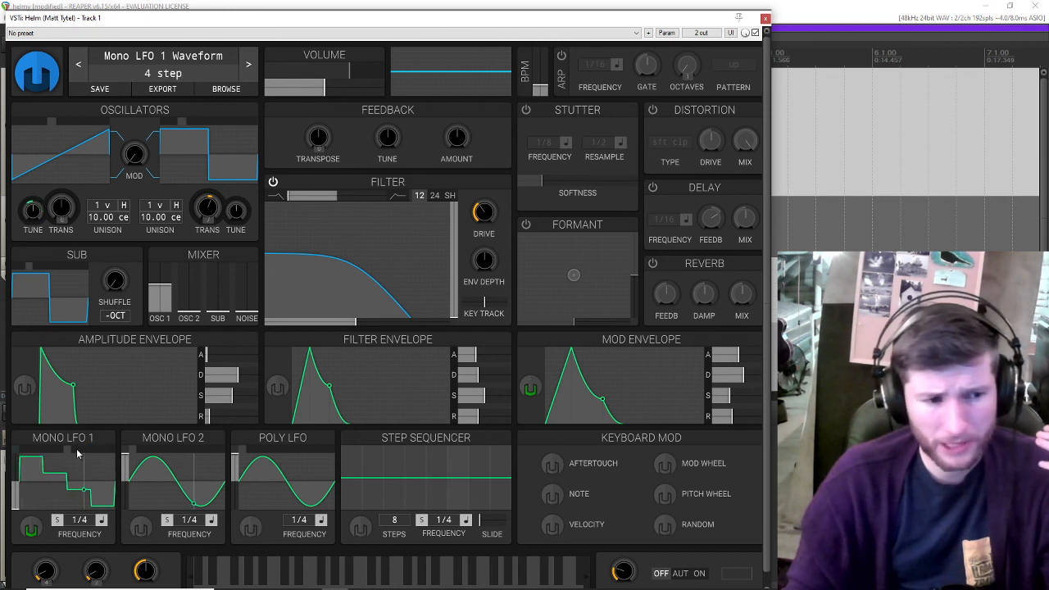
left_click(82, 451)
left_click(101, 457)
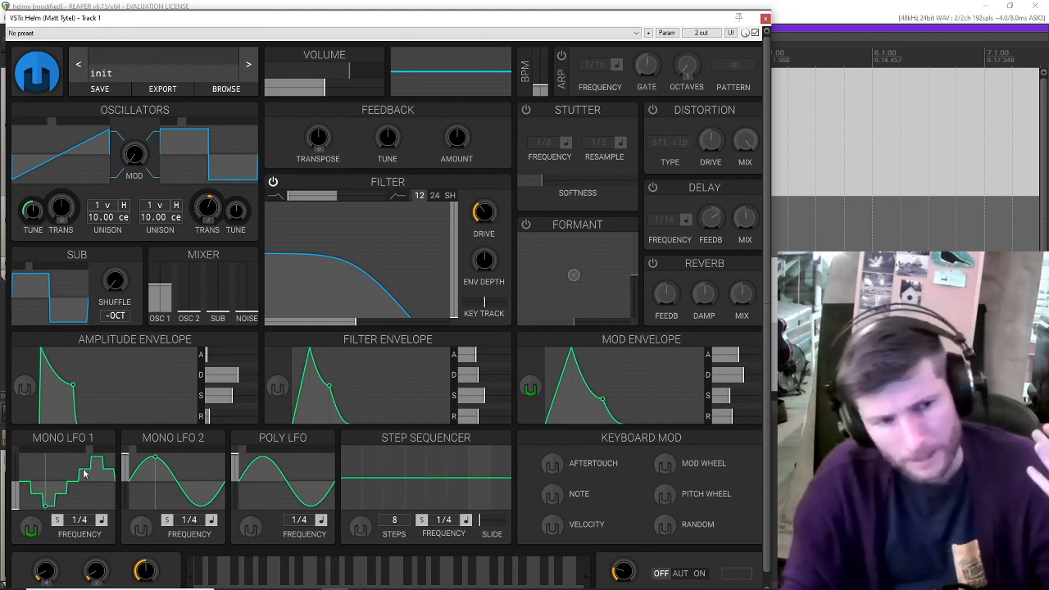
scroll(79, 482, "up", 8)
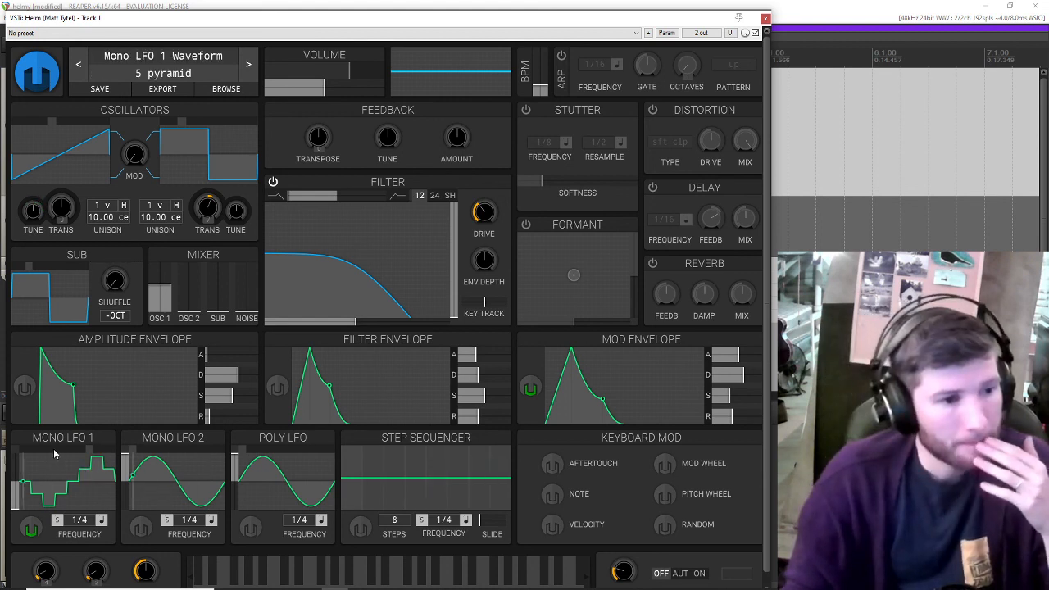
- Return mono LFO 1 to the smooth random waveform and try its amplitude between zero and full, finishing at 1.000
mouse_move(16, 492)
left_mouse_down()
mouse_move(16, 507)
mouse_move(14, 487)
left_mouse_up()
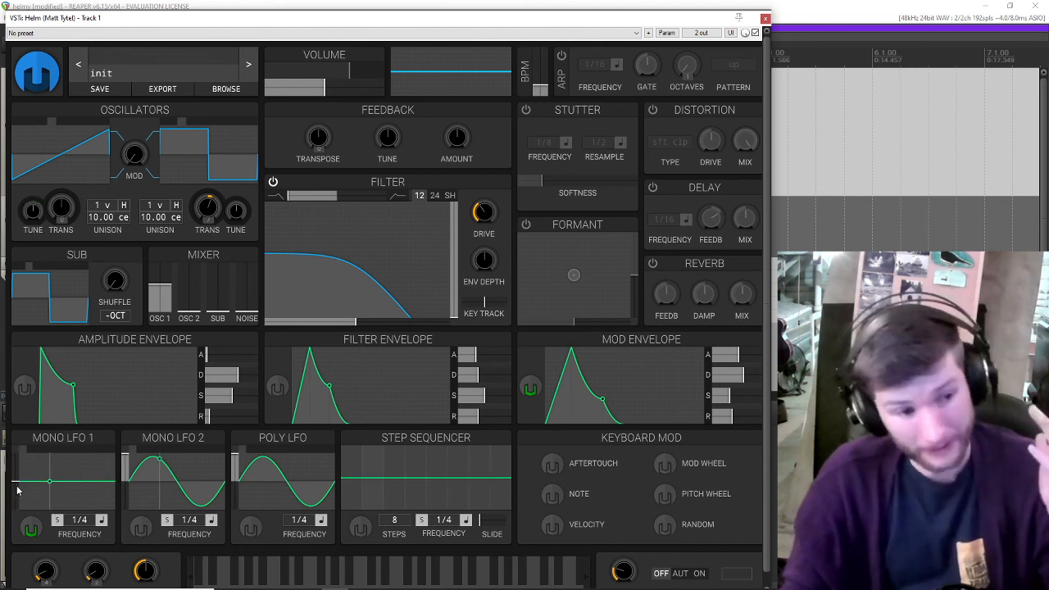
left_click(109, 452)
mouse_move(18, 485)
left_mouse_down()
mouse_move(18, 461)
mouse_move(19, 516)
mouse_move(22, 453)
mouse_move(19, 464)
left_mouse_up()
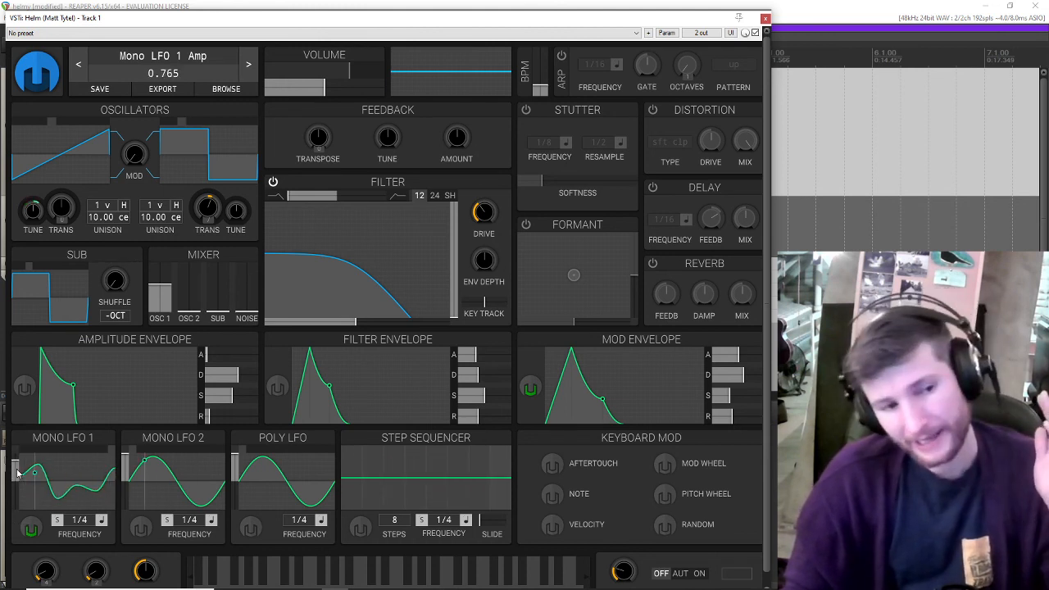
double_click(15, 478)
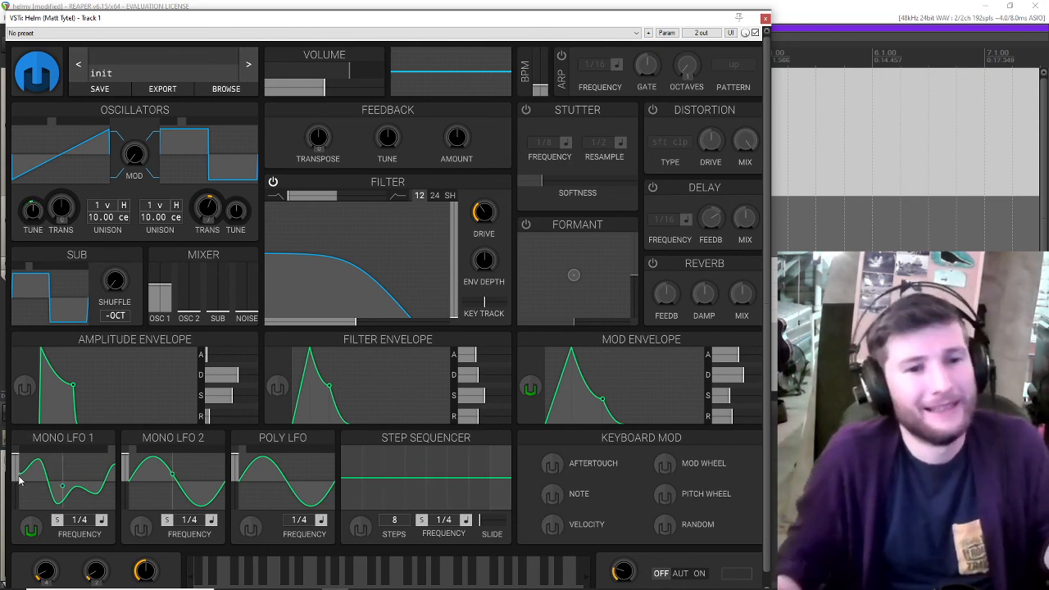
left_click(15, 484)
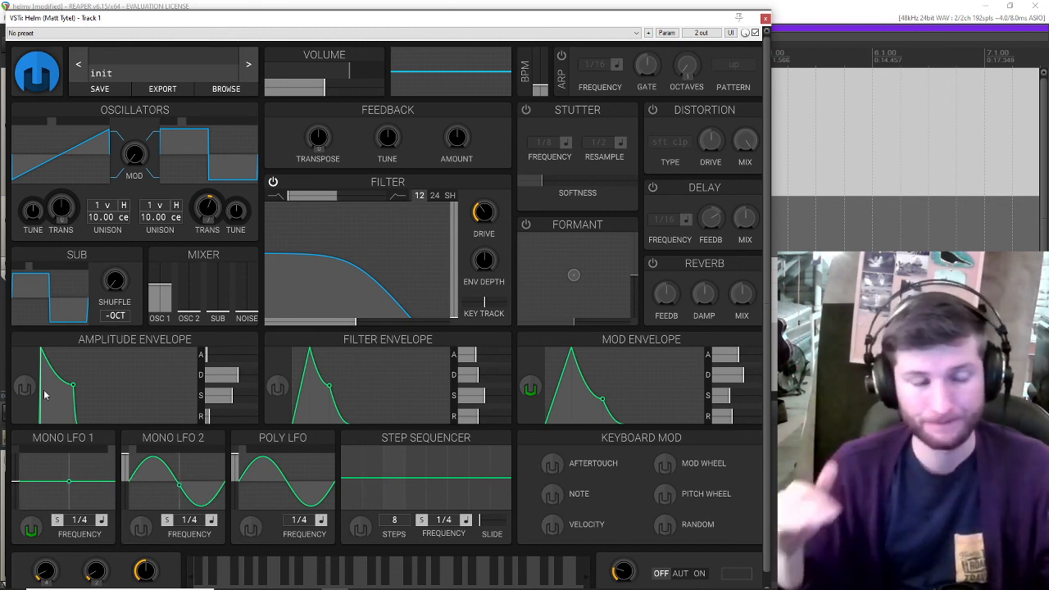
left_click_drag(14, 508, 10, 438)
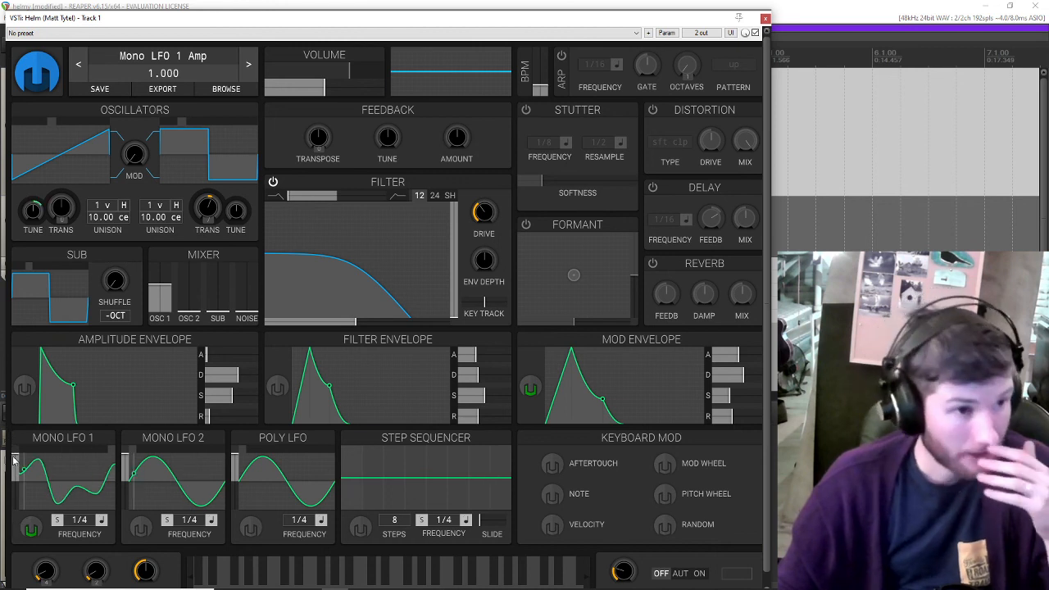
- Set mono LFO 1's modulation of oscillator 1's tune to 48 cents and lower the LFO's amplitude to zero
left_click_drag(31, 528, 33, 196)
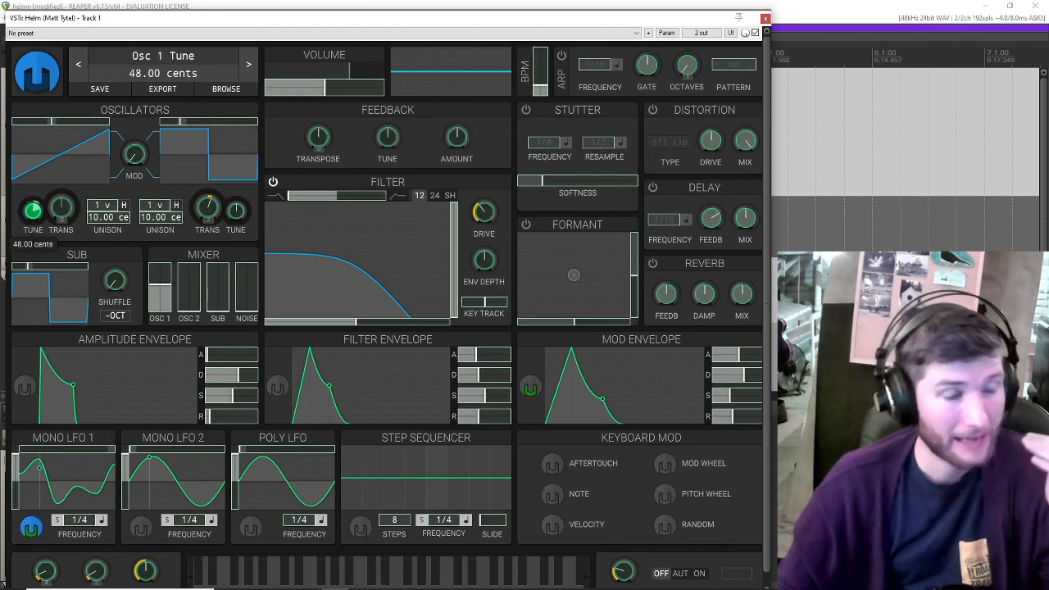
left_click(31, 528)
left_click_drag(15, 460, 15, 483)
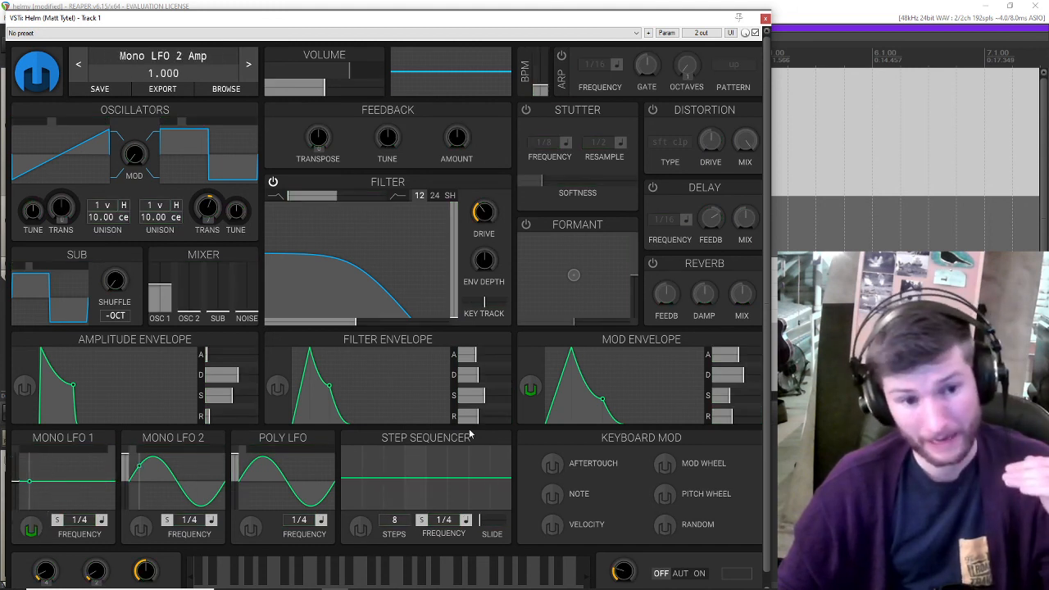
- Modulate mono LFO 1's amplitude with the mod envelope and review the envelope's modulation targets
left_click(531, 387)
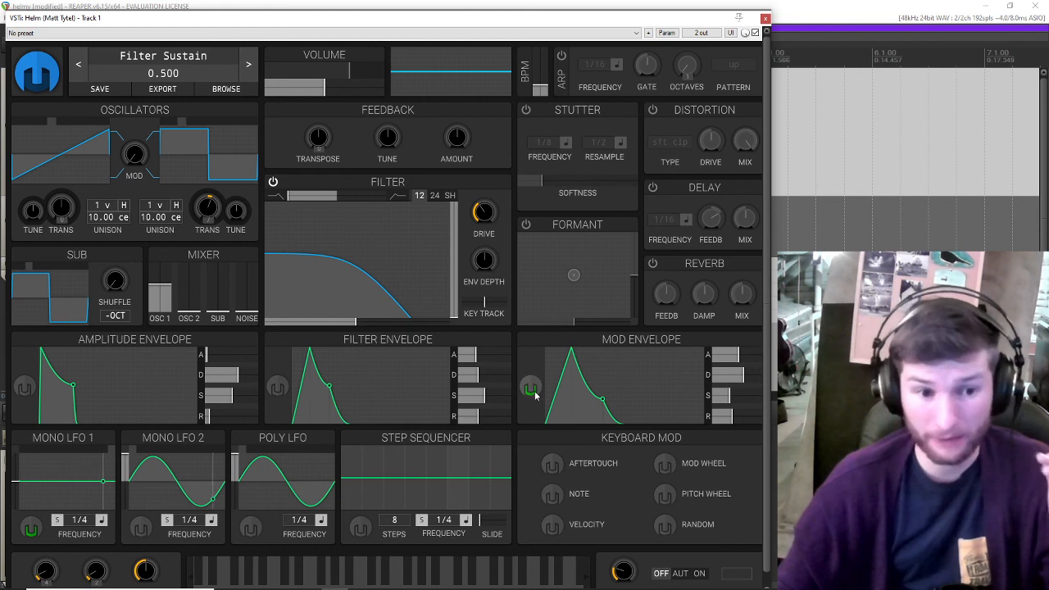
left_click(15, 484)
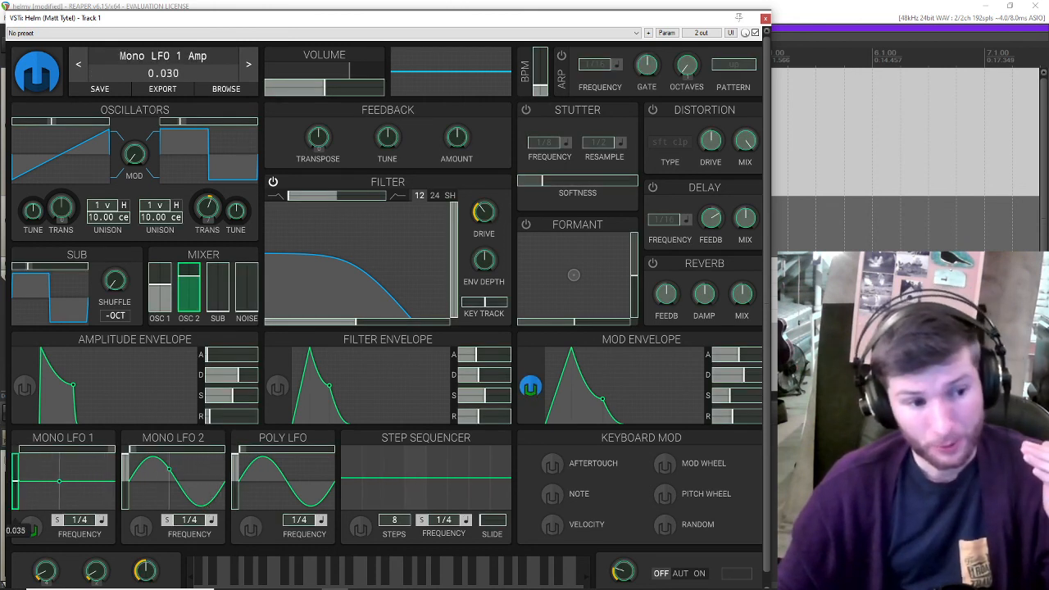
left_click_drag(14, 484, 15, 434)
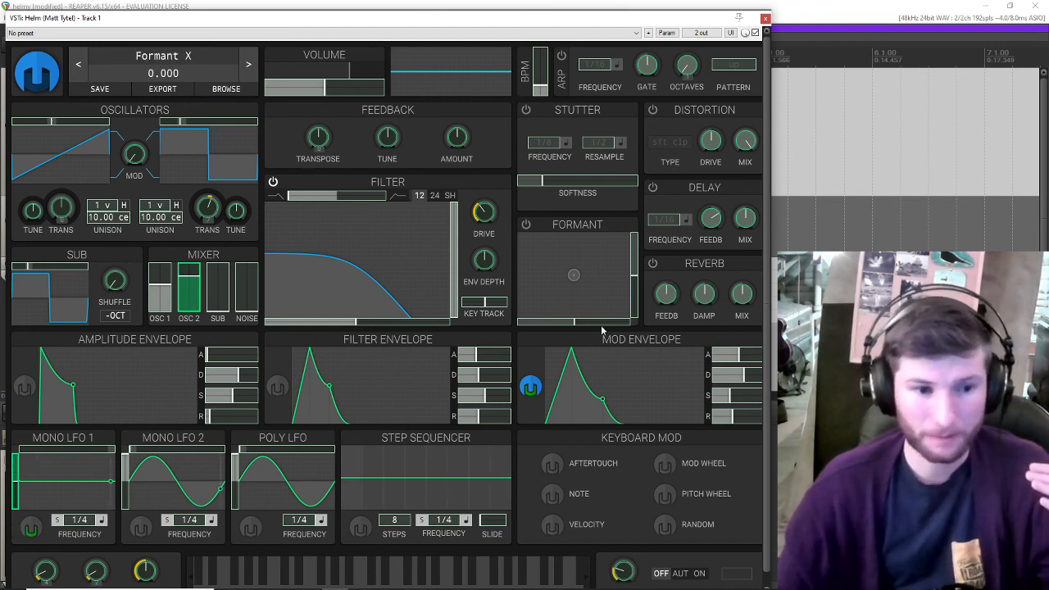
left_click(531, 390)
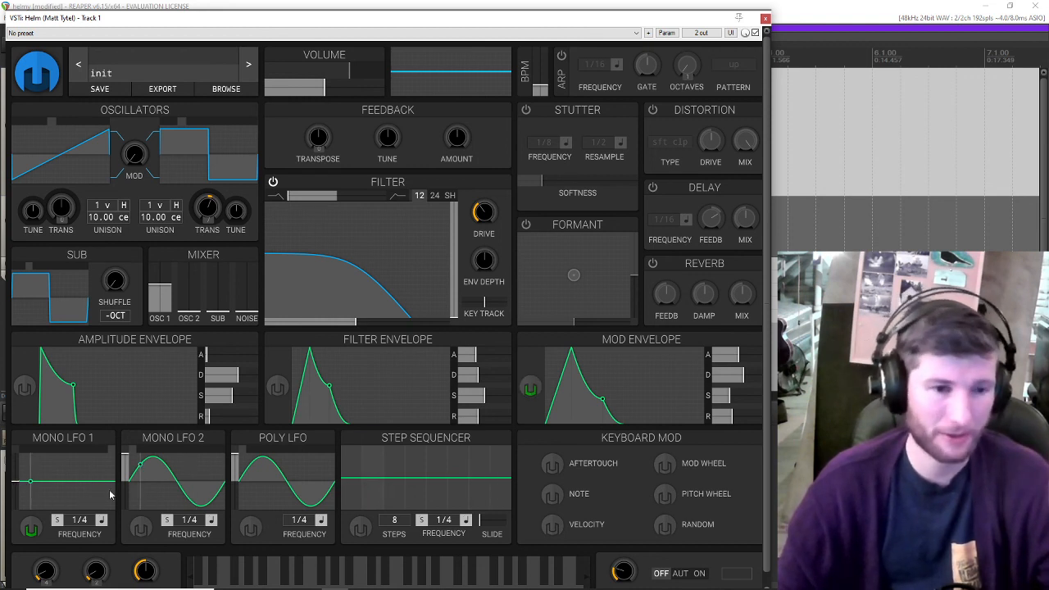
left_click(530, 390)
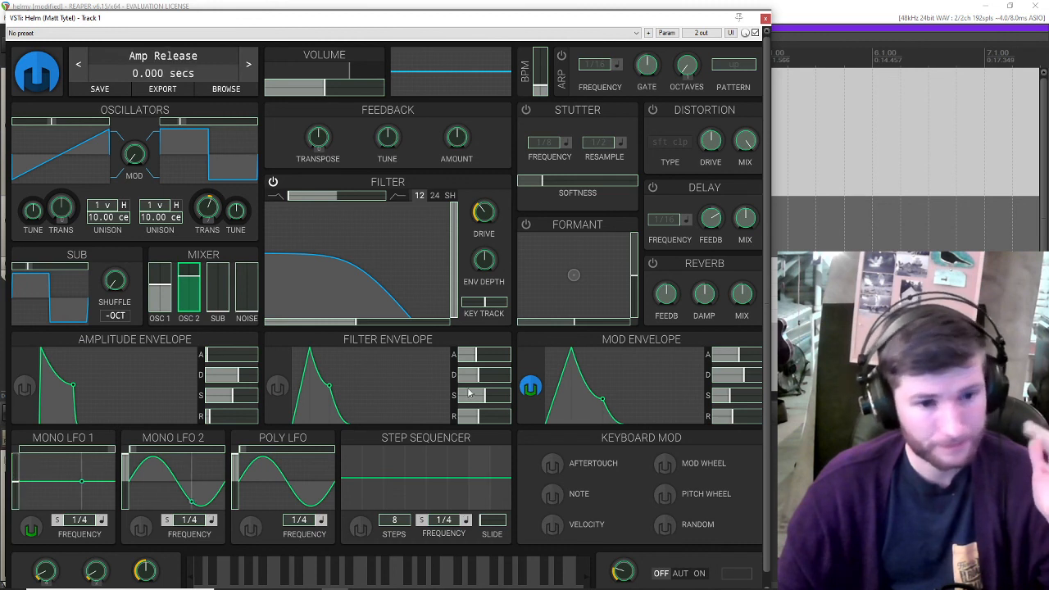
left_click(530, 388)
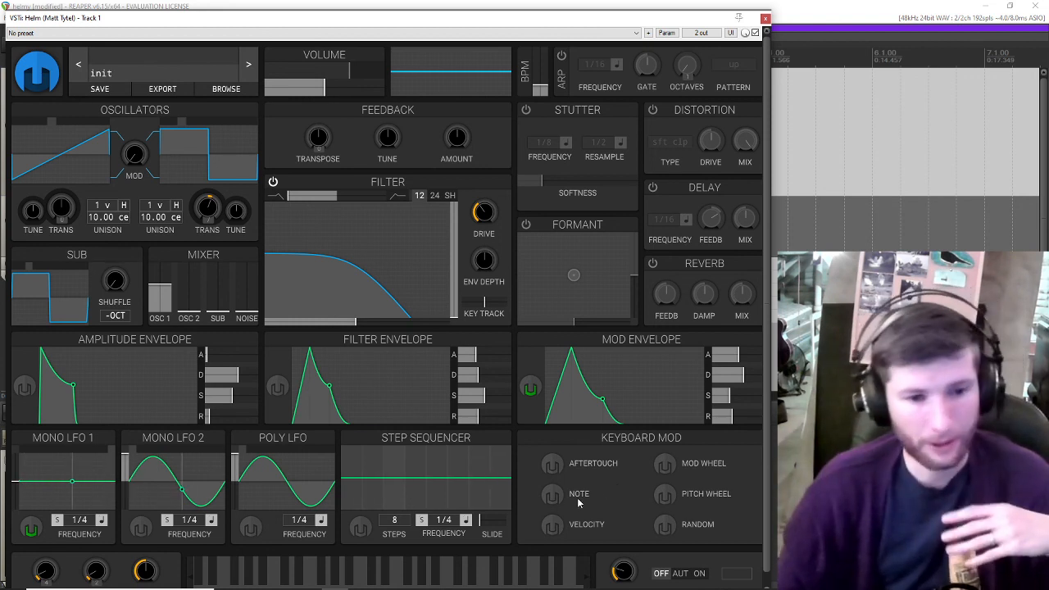
- Modulate the sub oscillator's volume with keyboard velocity by about 0.237, keeping its base volume at zero
left_click(552, 526)
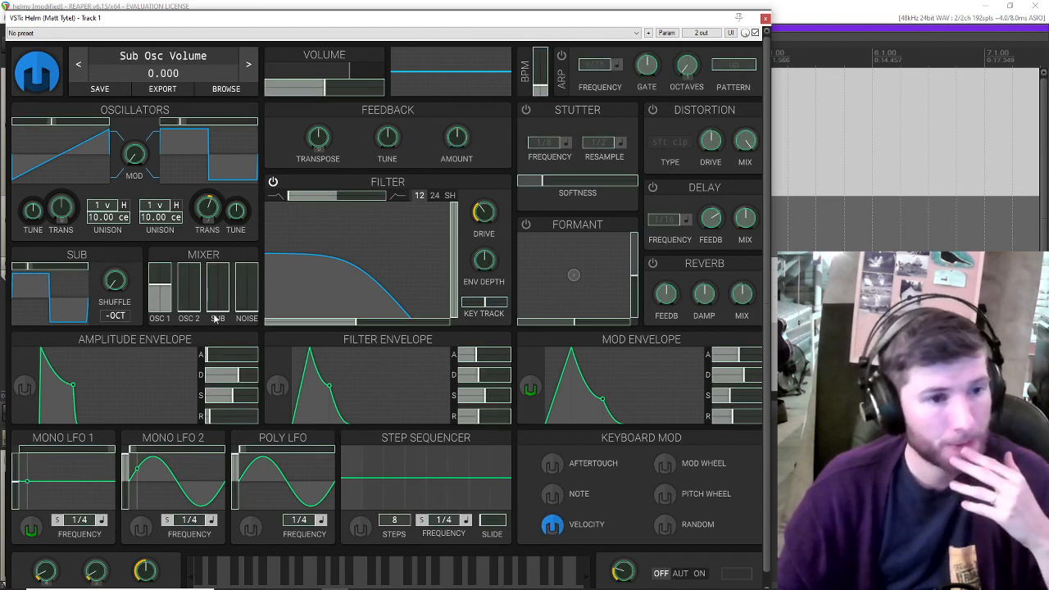
left_click_drag(219, 313, 218, 292)
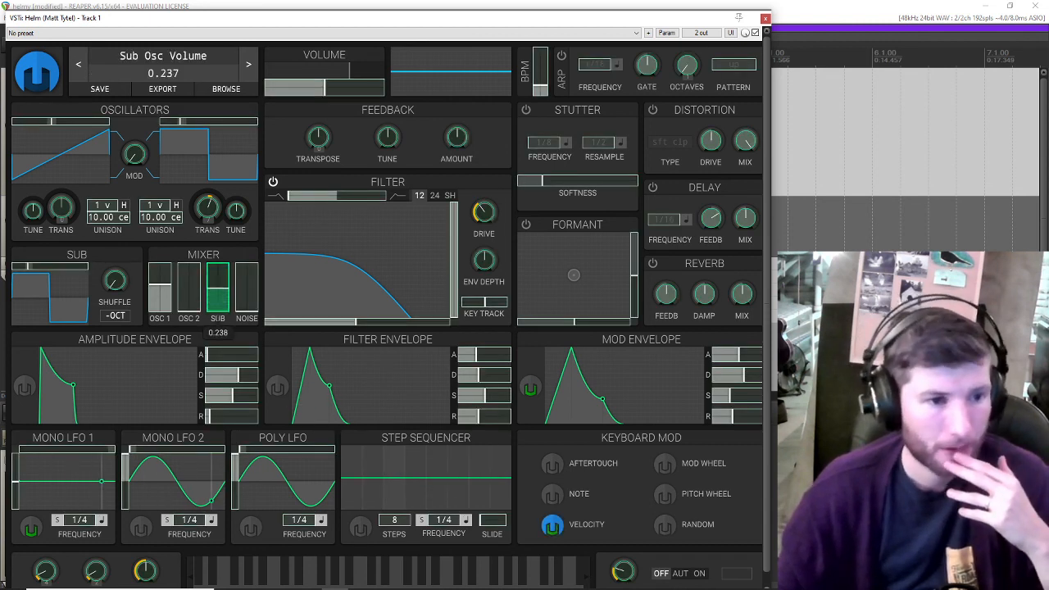
left_click(552, 526)
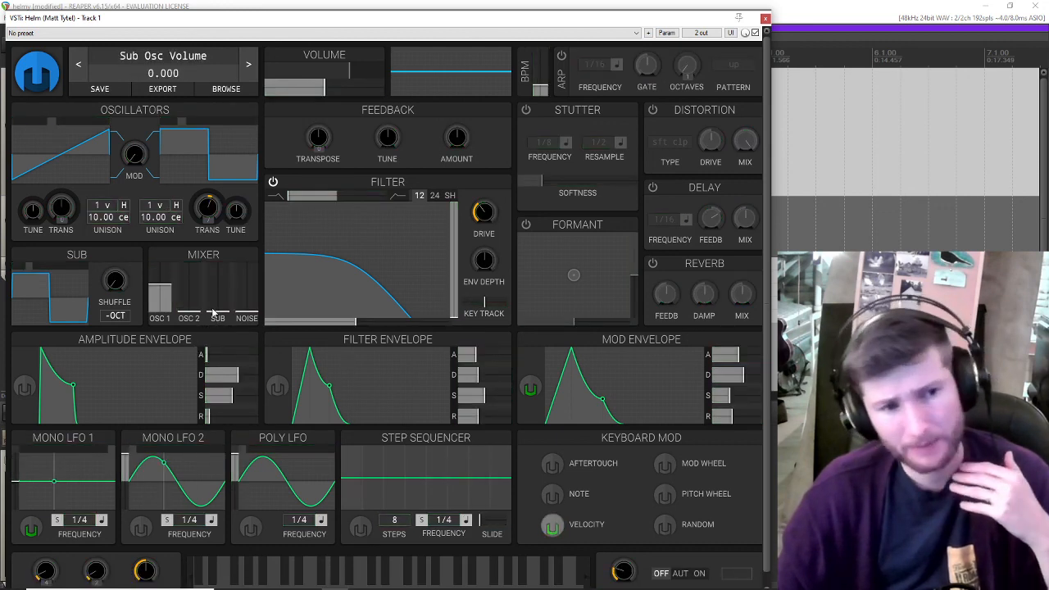
left_click_drag(216, 313, 214, 318)
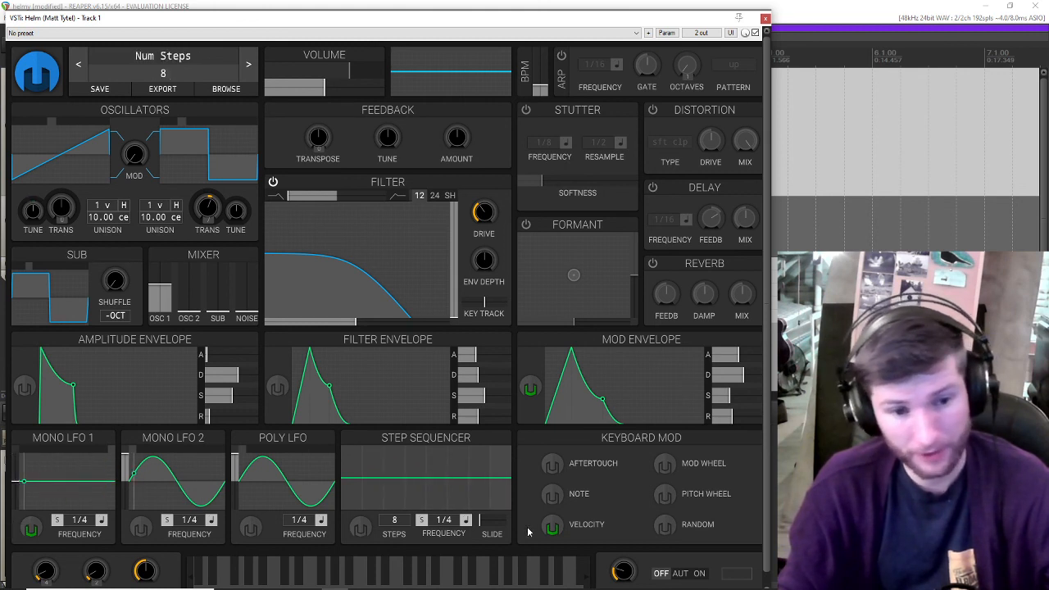
- Modulate mono LFO 1's amplitude with keyboard velocity and examine its effect on oscillator 1's tune
left_click(552, 524)
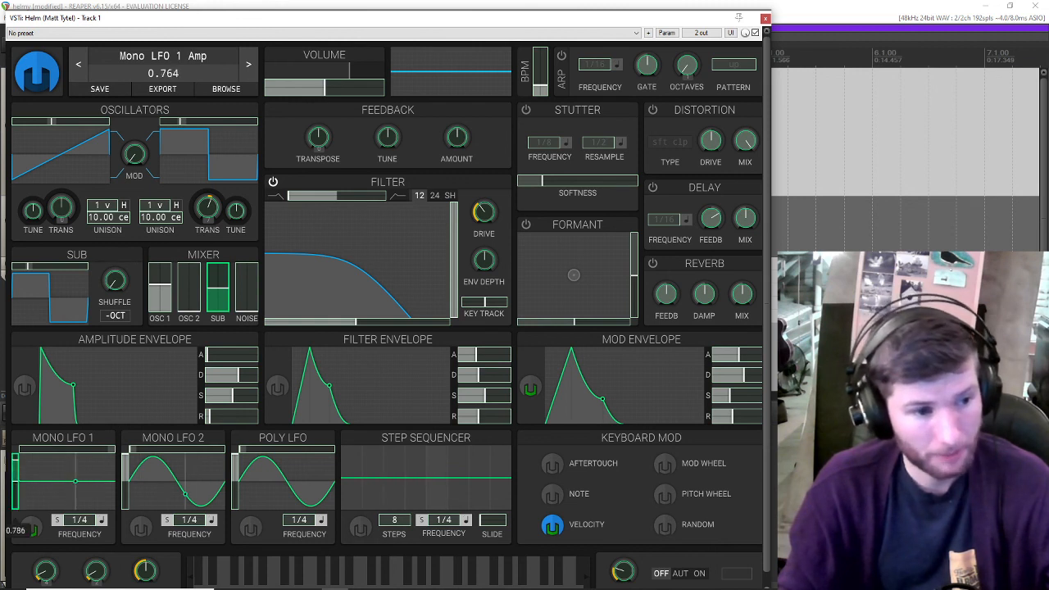
left_click(554, 528)
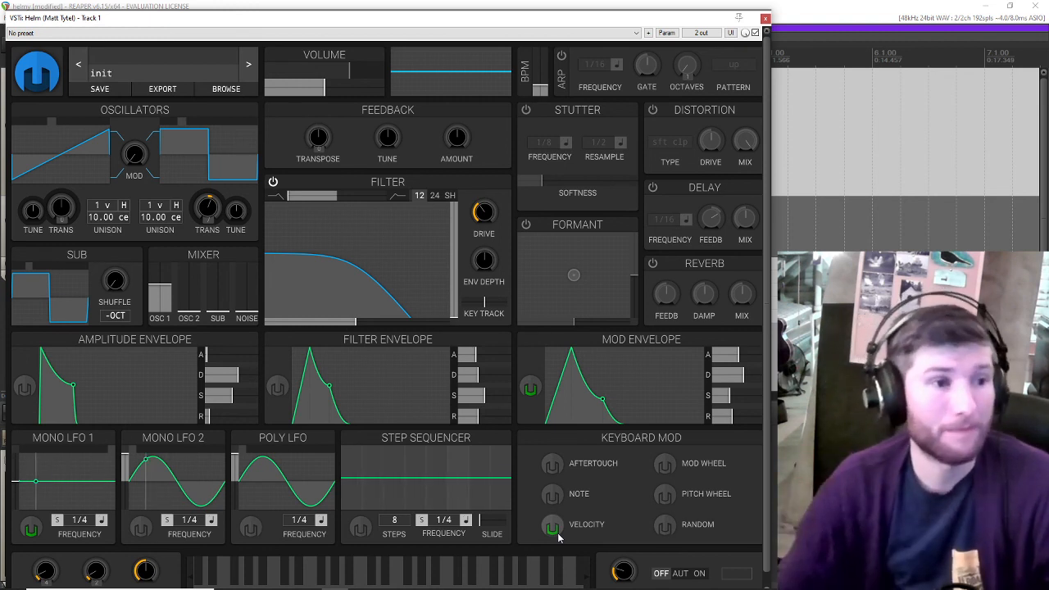
mouse_move(315, 236)
mouse_move(30, 212)
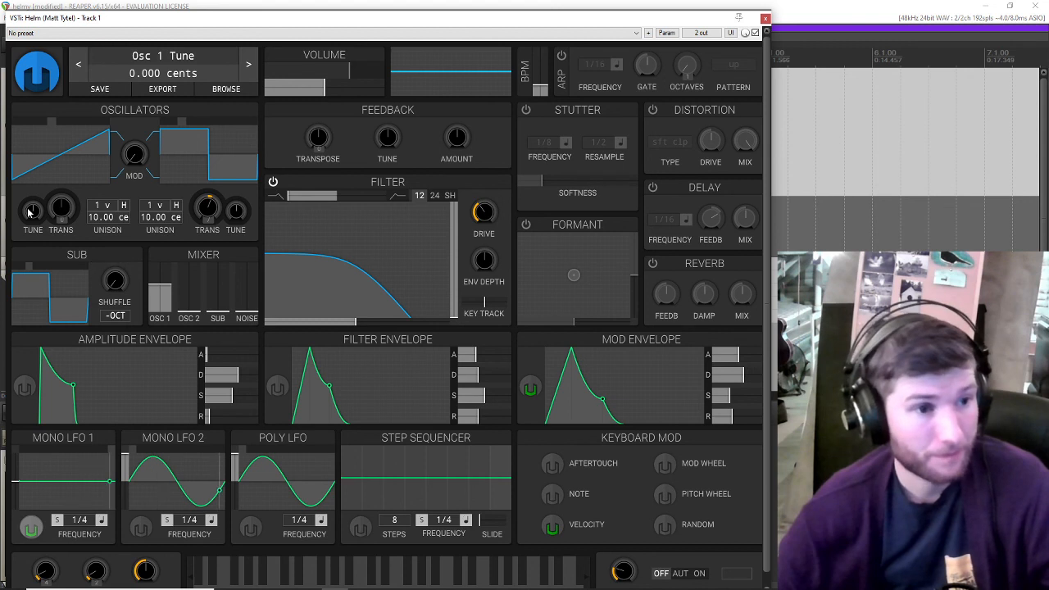
mouse_move(119, 234)
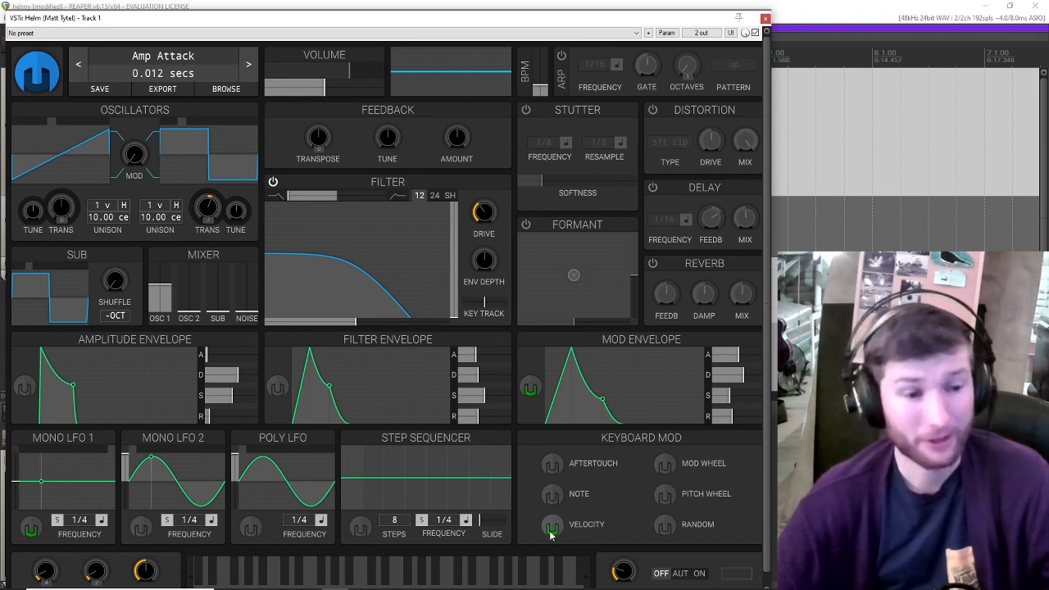
- Raise mono LFO 1's base amplitude to hear its modulation of oscillator 1's tune, and return it to zero
left_click_drag(18, 487, 14, 482)
double_click(14, 483)
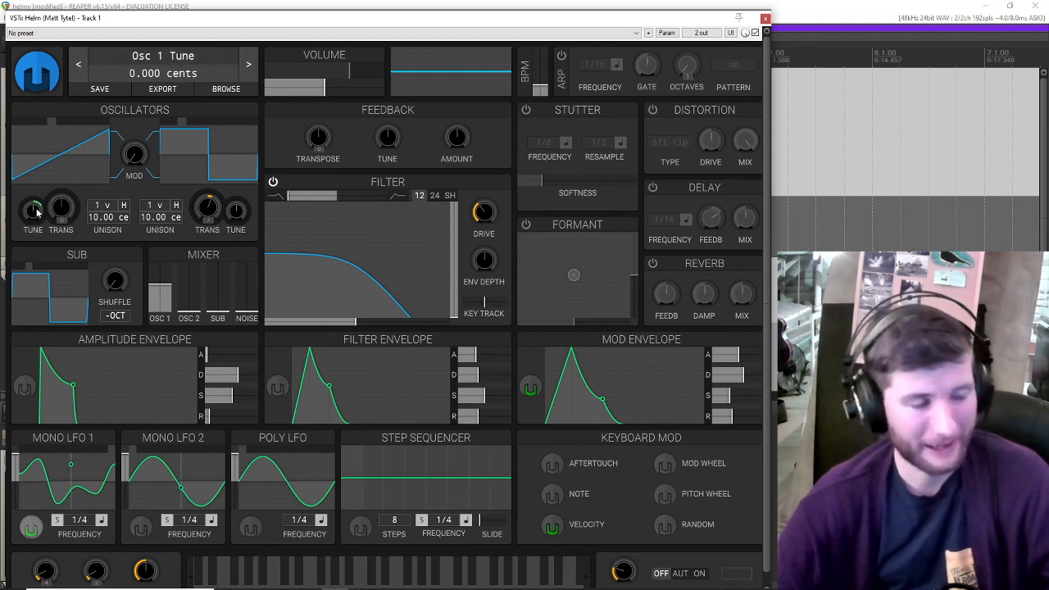
left_click(15, 483)
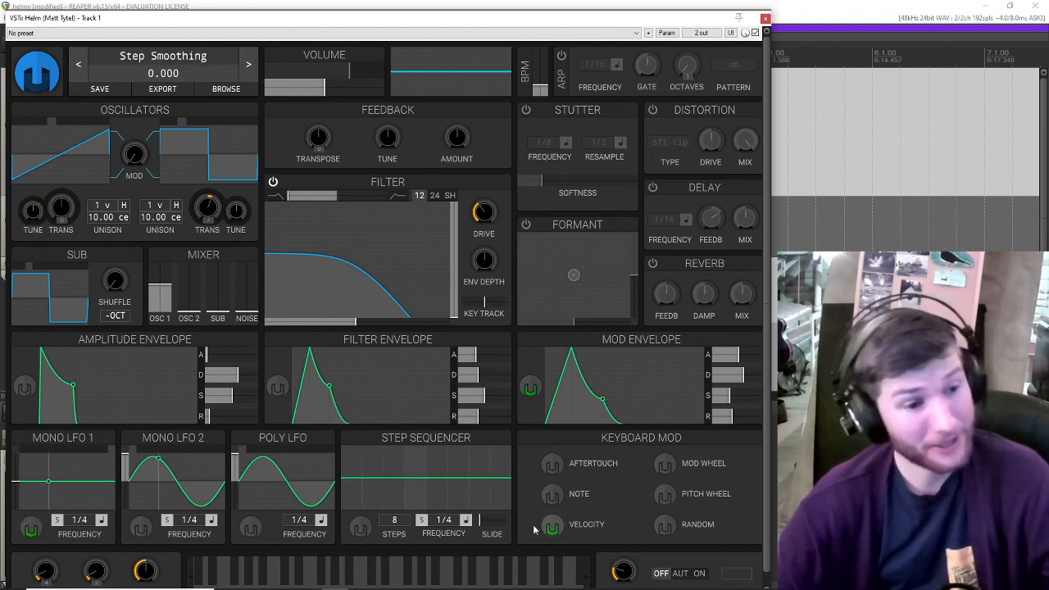
left_click_drag(14, 476, 20, 460)
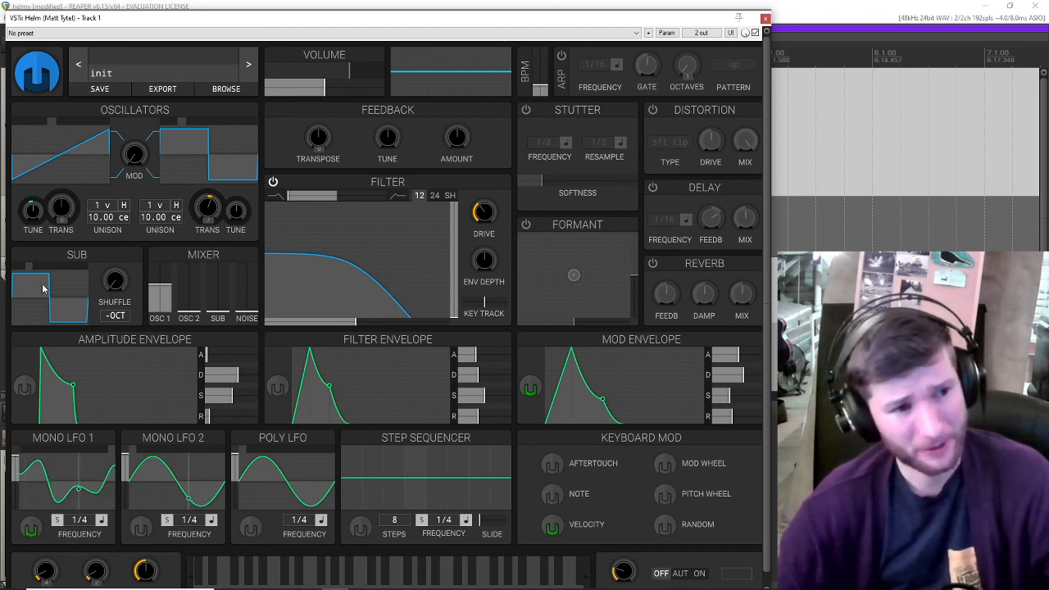
mouse_move(37, 212)
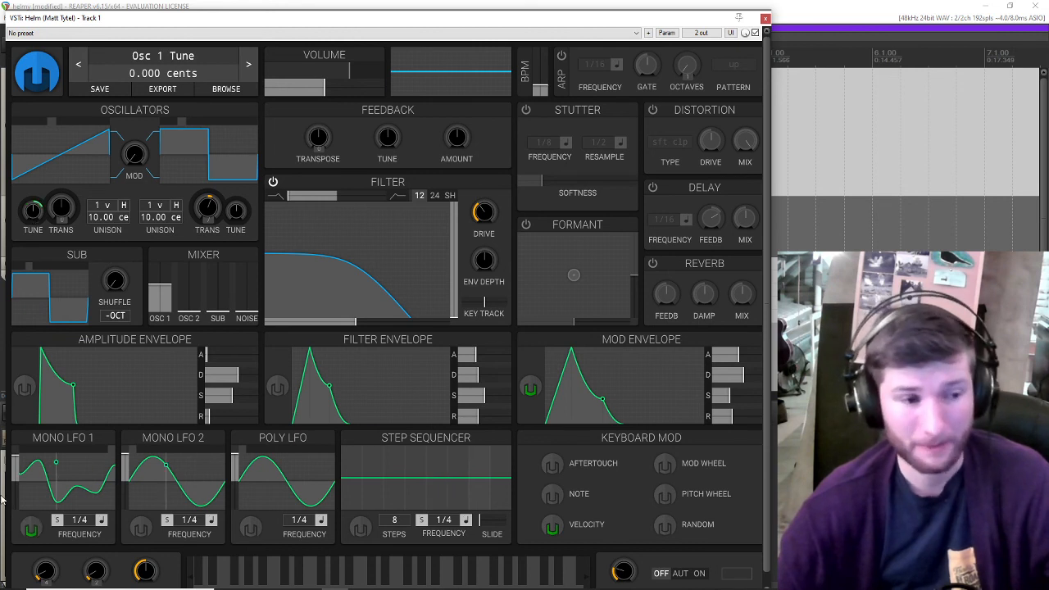
left_click_drag(15, 462, 19, 481)
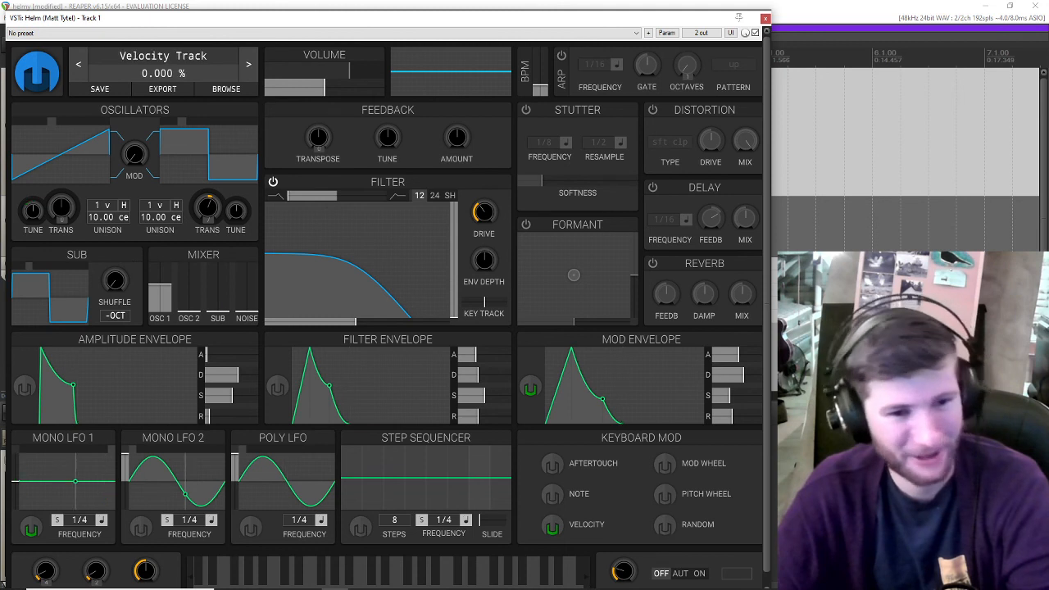
- Set keyboard velocity's modulation of mono LFO 1's amplitude to about 1.005
left_click(552, 529)
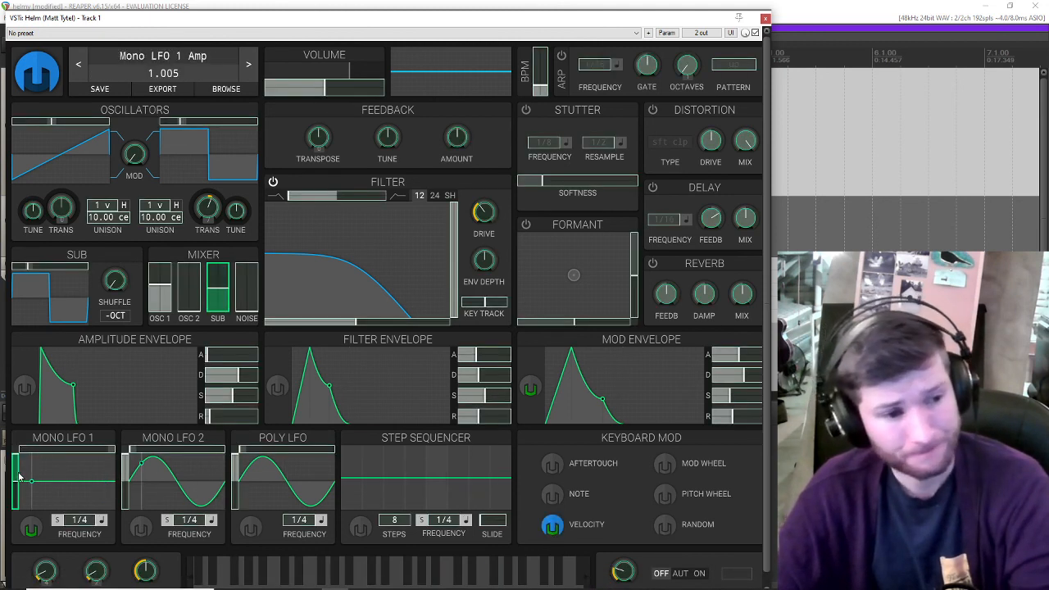
left_click(551, 525)
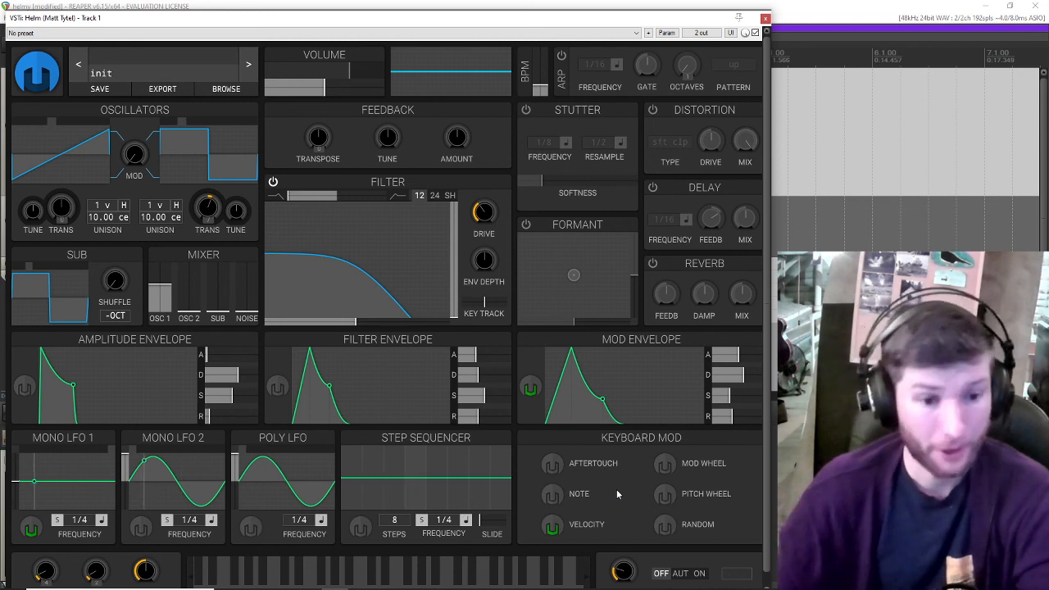
- Modulate the filter cutoff with the keyboard note by 99 semitones
left_click(557, 498)
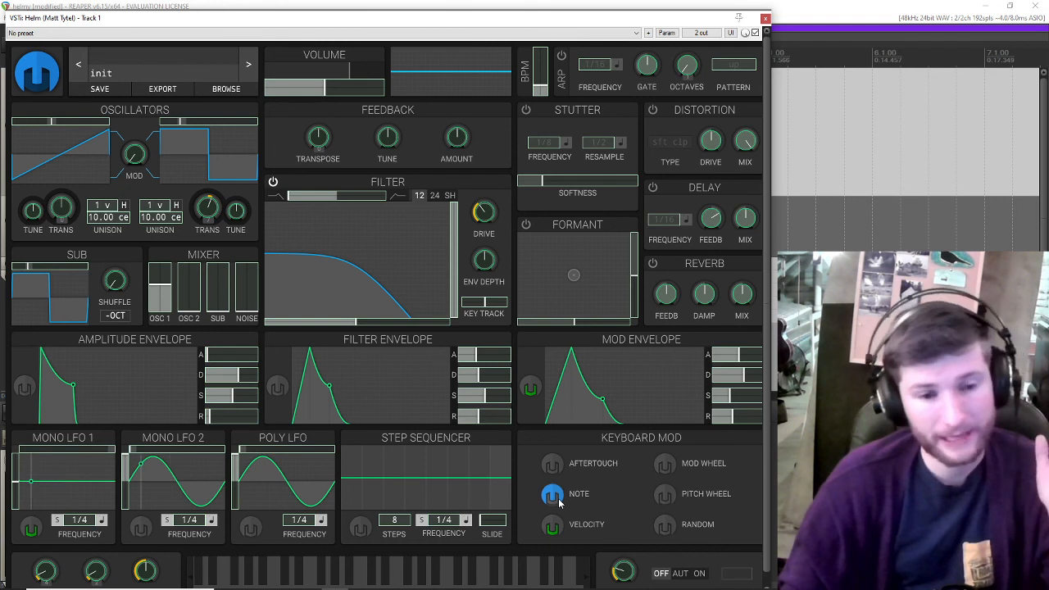
left_click_drag(357, 322, 443, 322)
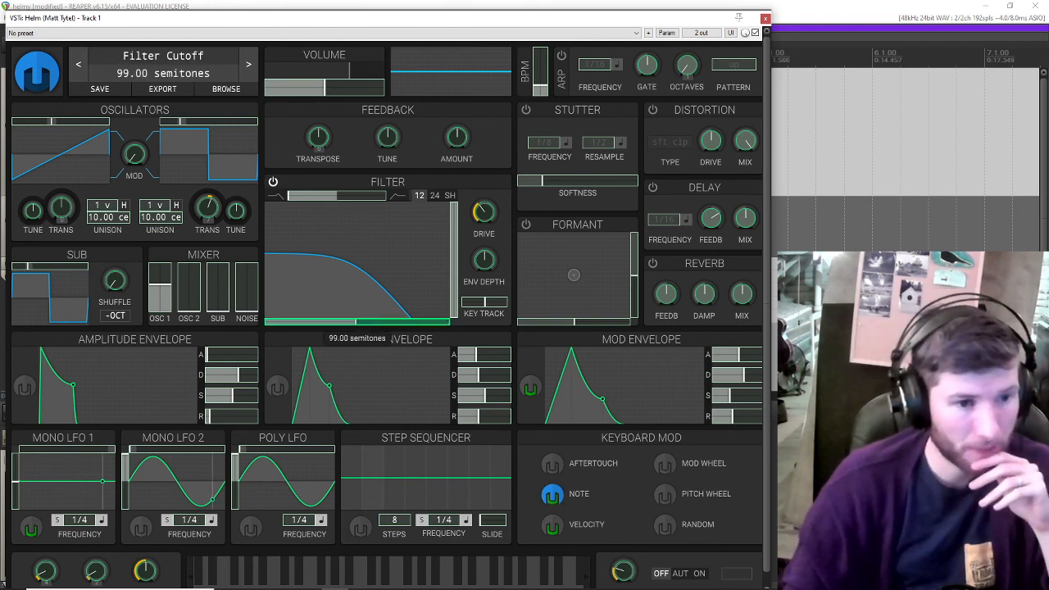
- Lower the filter's base cutoff to 28 semitones and hear how the keyboard note modulation moves it
left_click(552, 494)
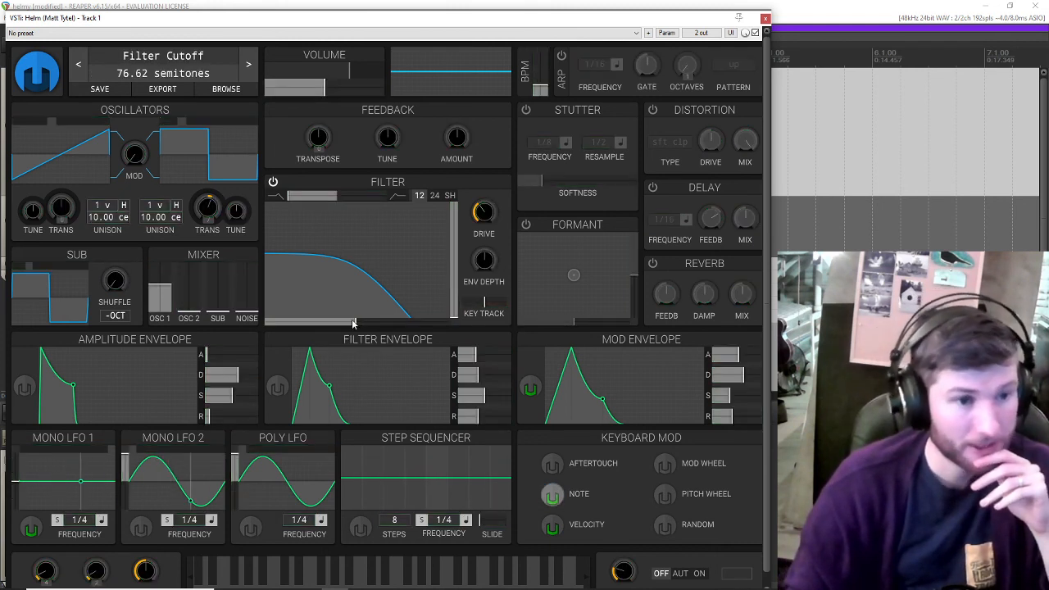
left_click_drag(353, 323, 264, 324)
left_click(552, 493)
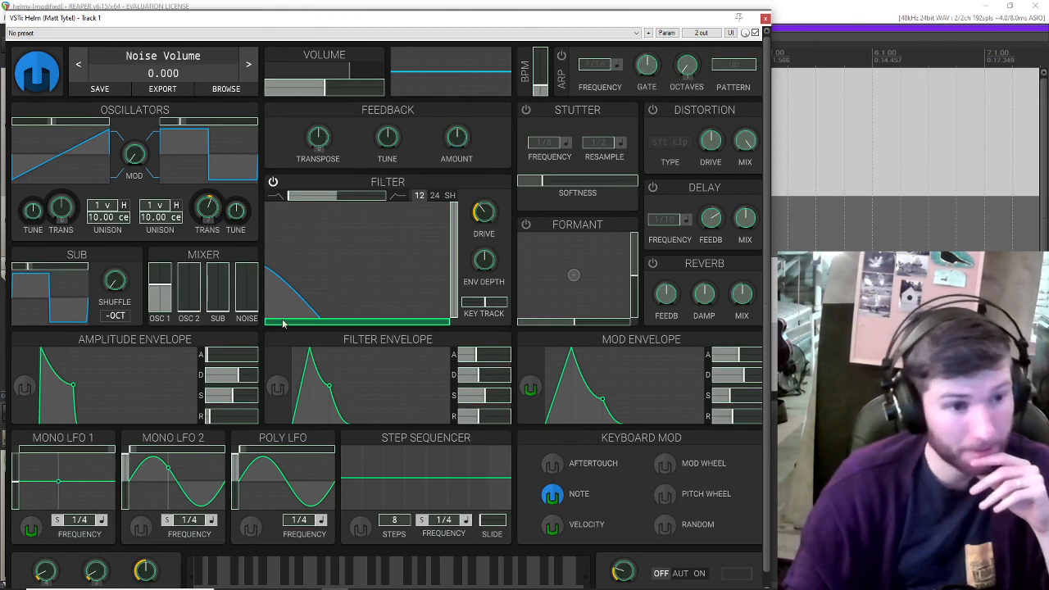
left_click(556, 497)
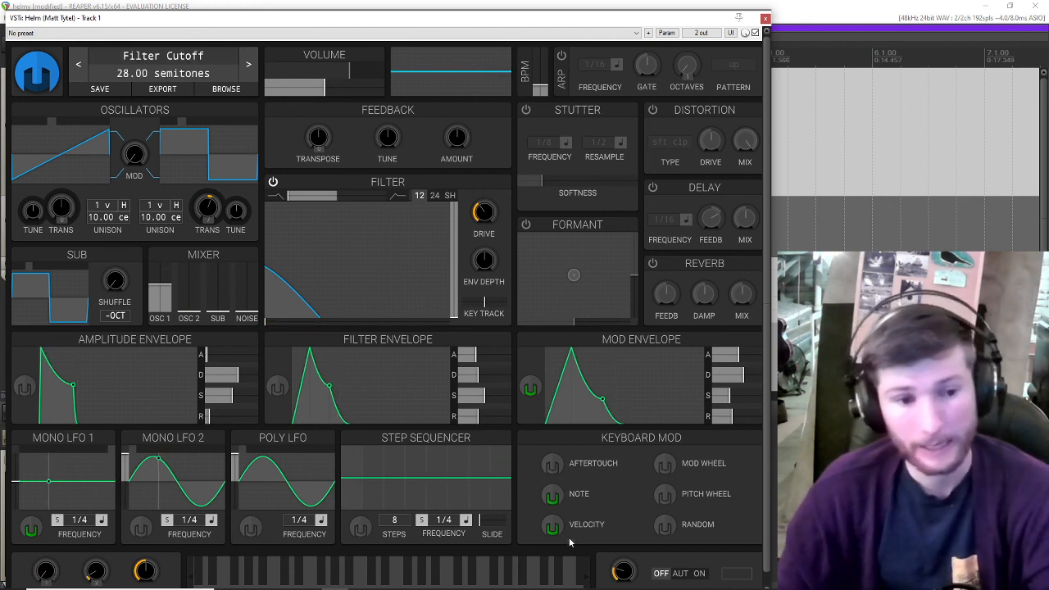
- Reset the keyboard note's modulation of the filter cutoff to 0 semitones
left_click(552, 495)
double_click(315, 323)
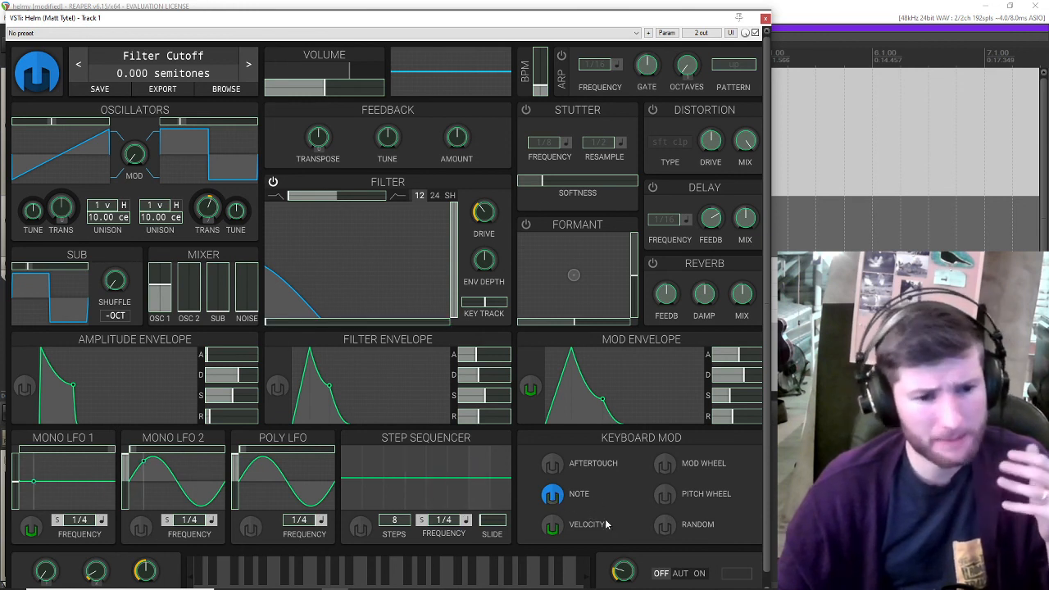
left_click(553, 495)
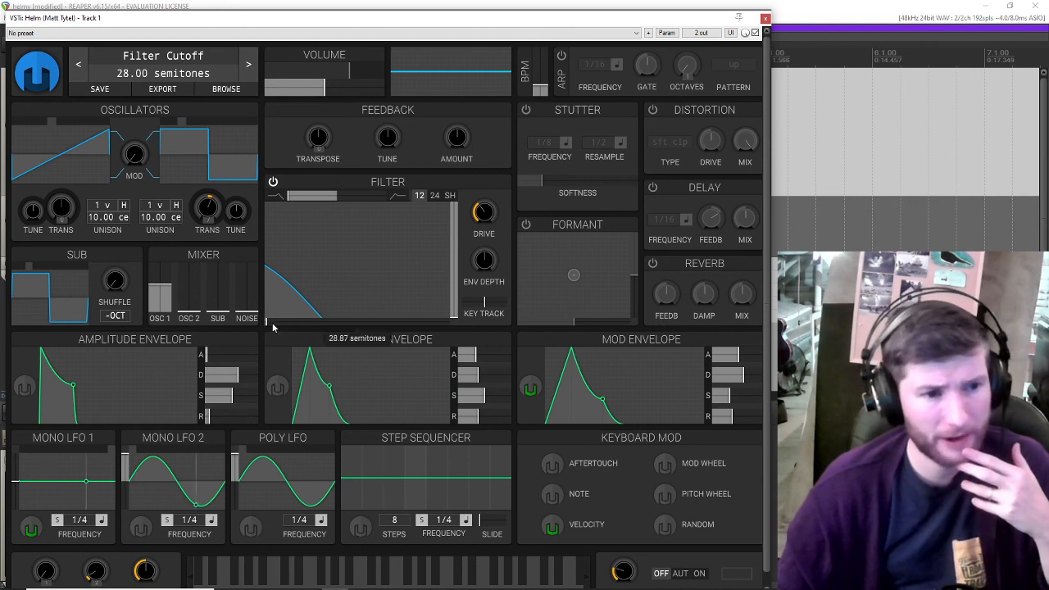
- Raise the oscillator 2 and noise levels in the mixer, and open the filter cutoff to its maximum
left_click_drag(273, 328, 349, 328)
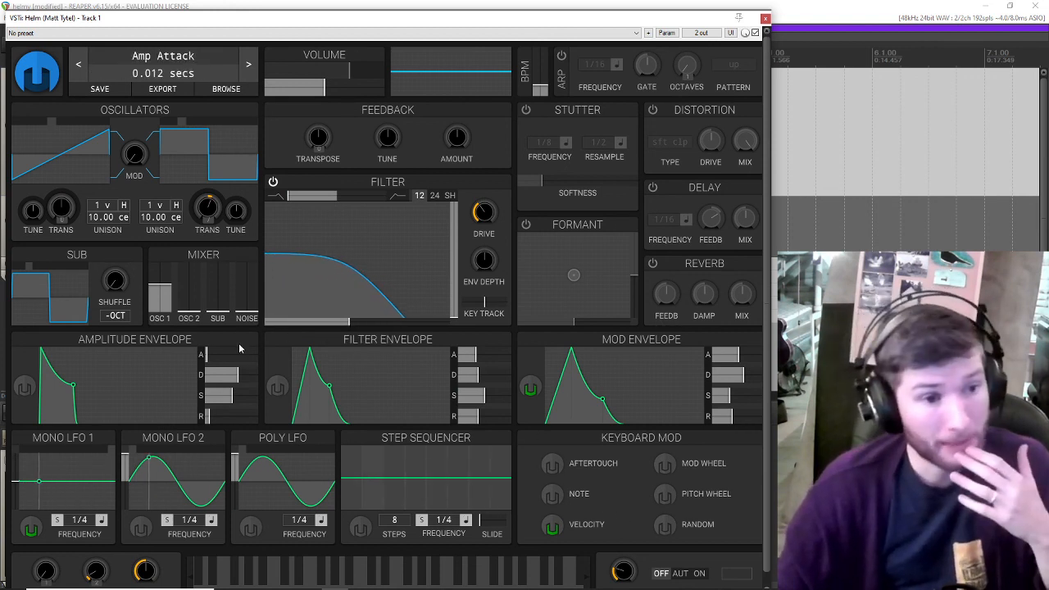
left_click_drag(245, 317, 199, 283)
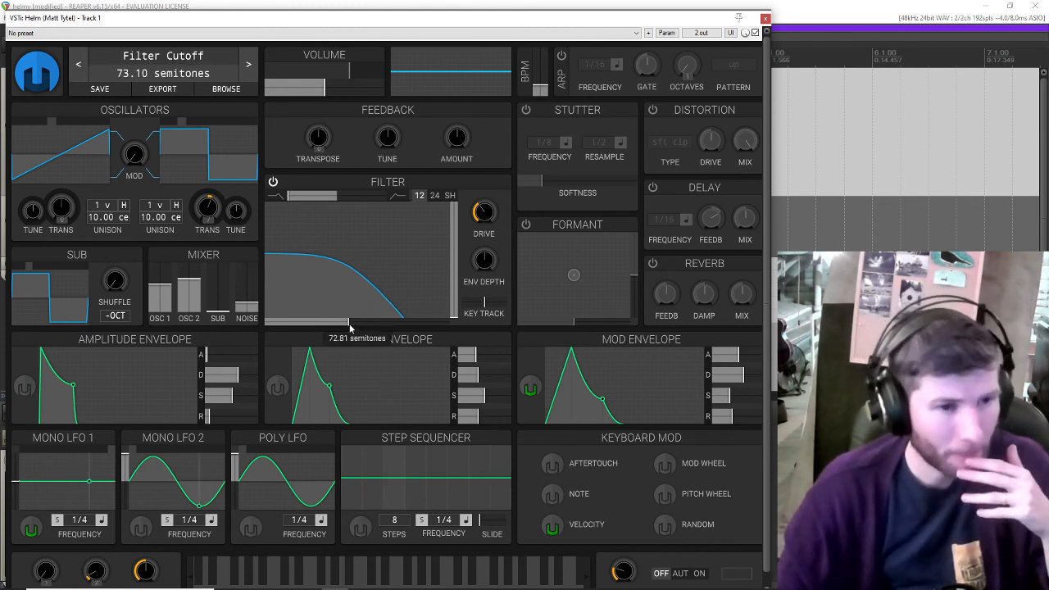
left_click_drag(351, 321, 455, 322)
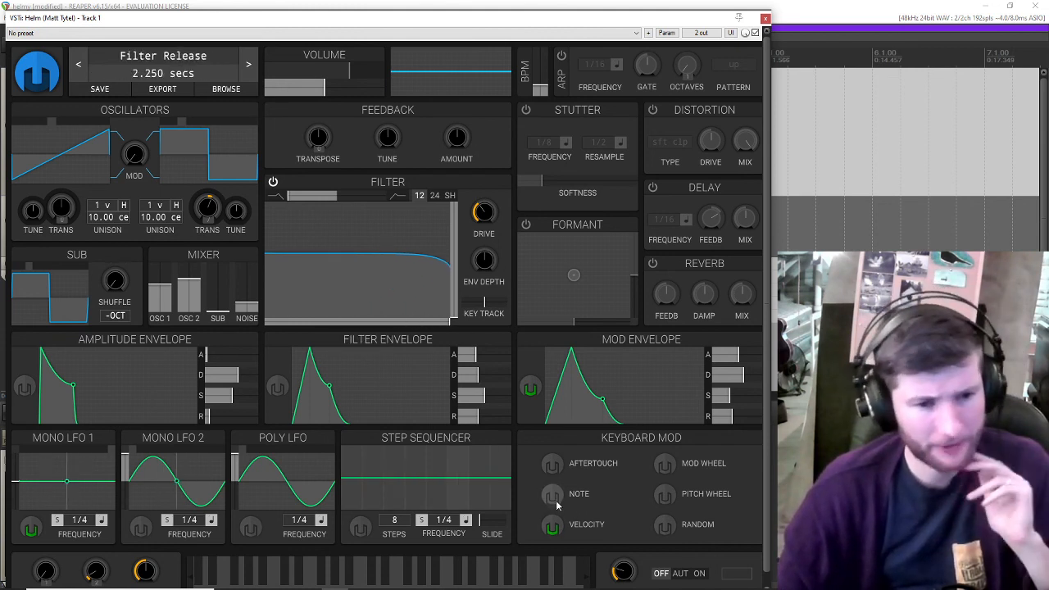
- Try modulating the fully open filter cutoff with the keyboard note by -92.5 semitones
left_click(547, 492)
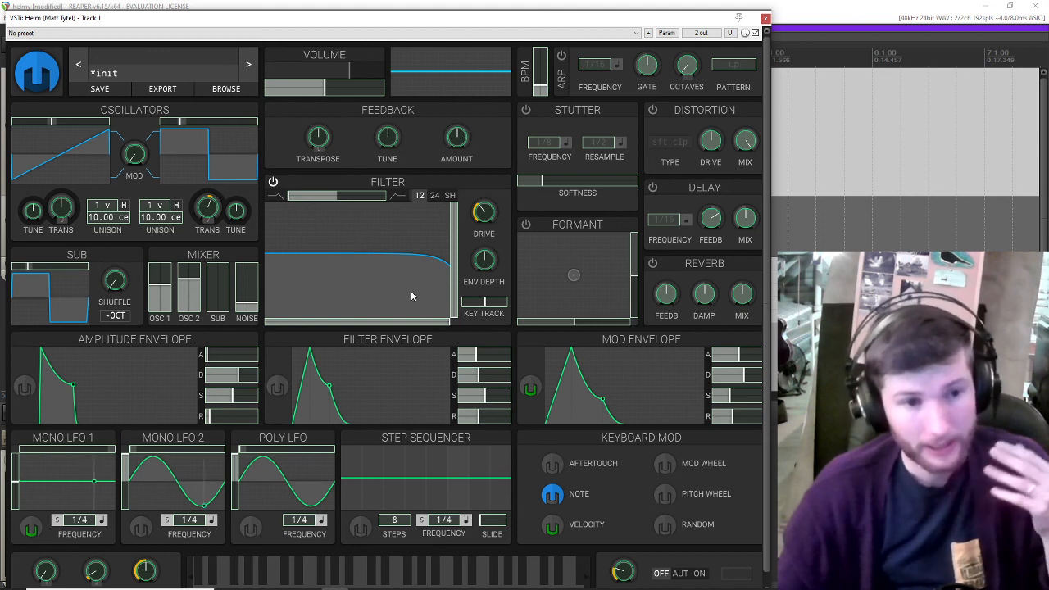
left_click_drag(450, 323, 265, 323)
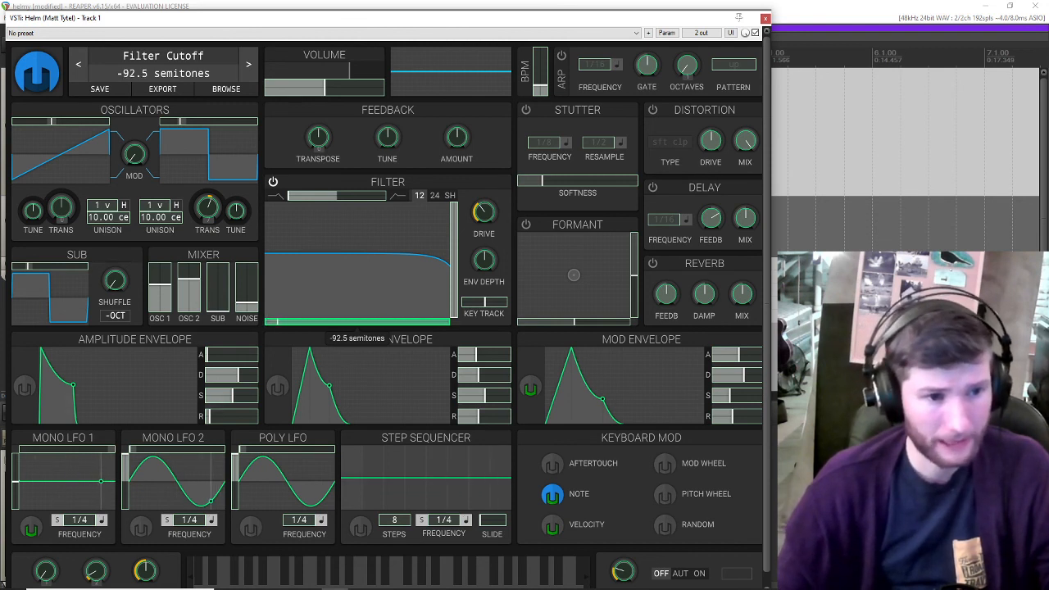
left_click(551, 494)
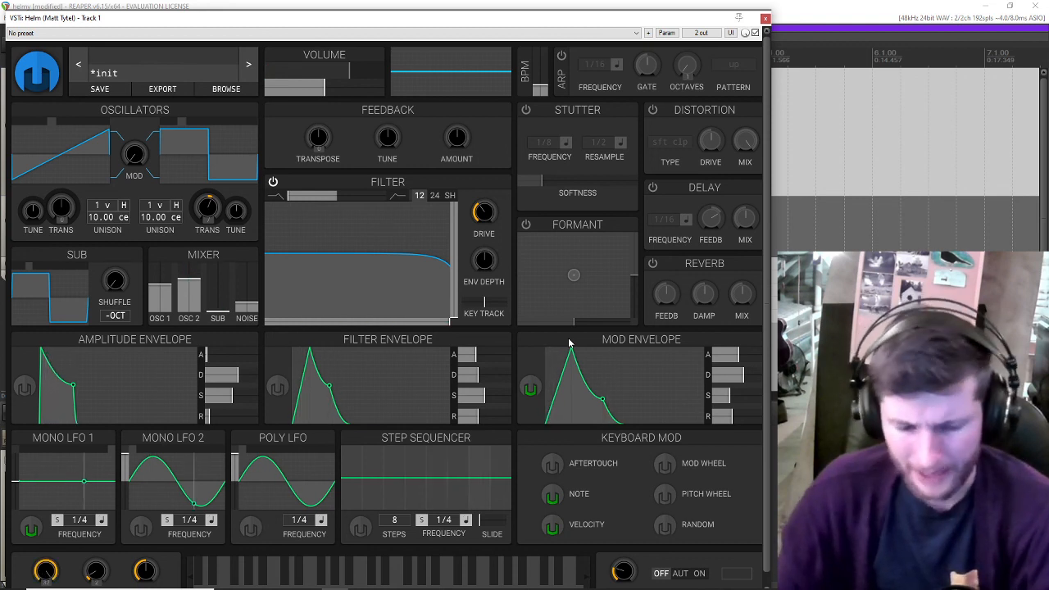
- Set the keyboard note's negative modulation of the filter cutoff back to 0 semitones
left_click(541, 489)
double_click(363, 324)
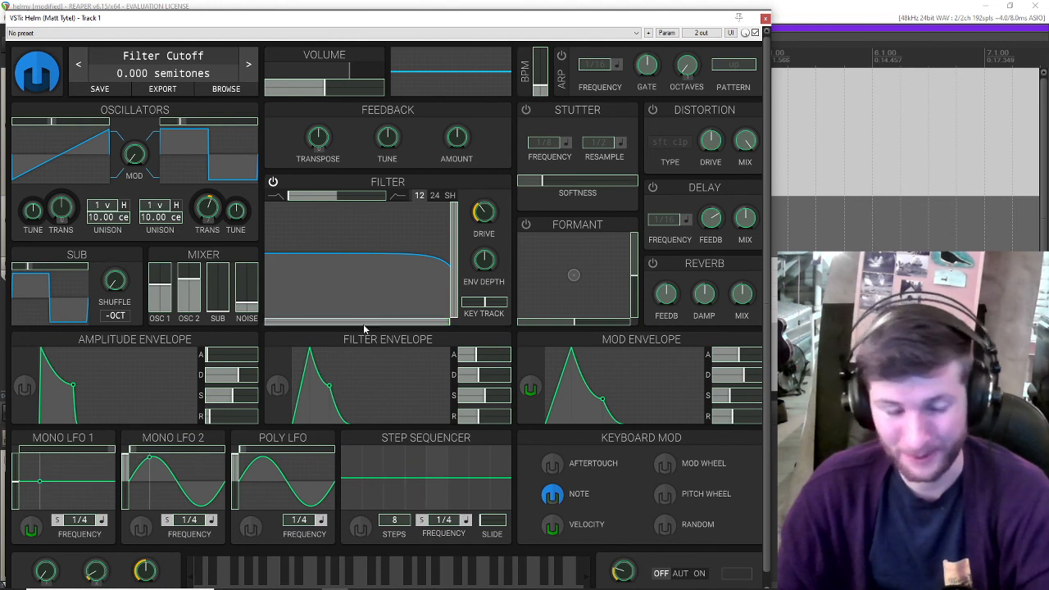
left_click(561, 505)
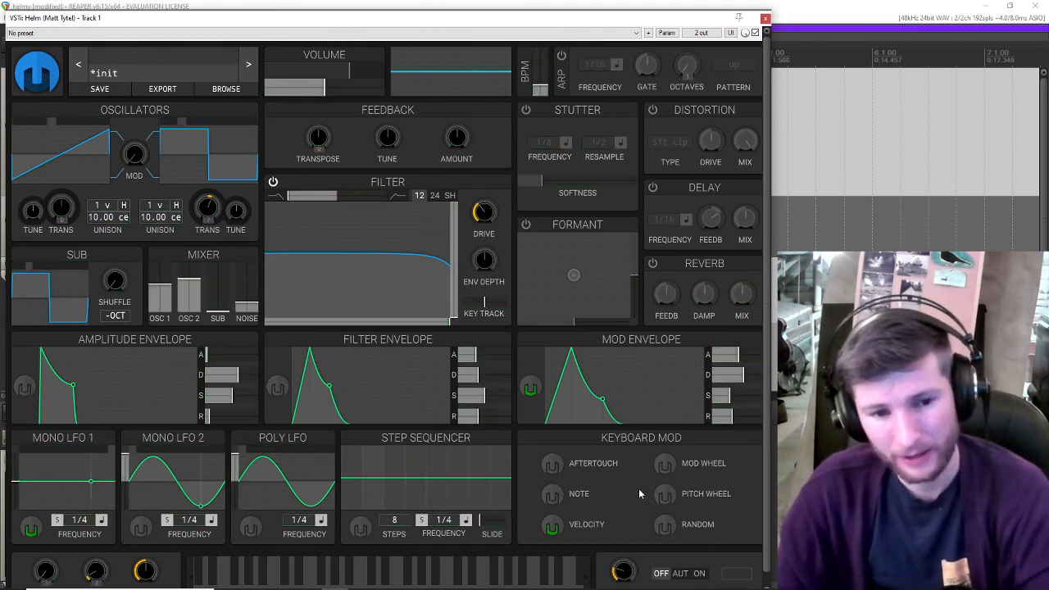
- Lower the filter cutoff to about 73 semitones and try modulating it with the random keyboard source
left_click(666, 533)
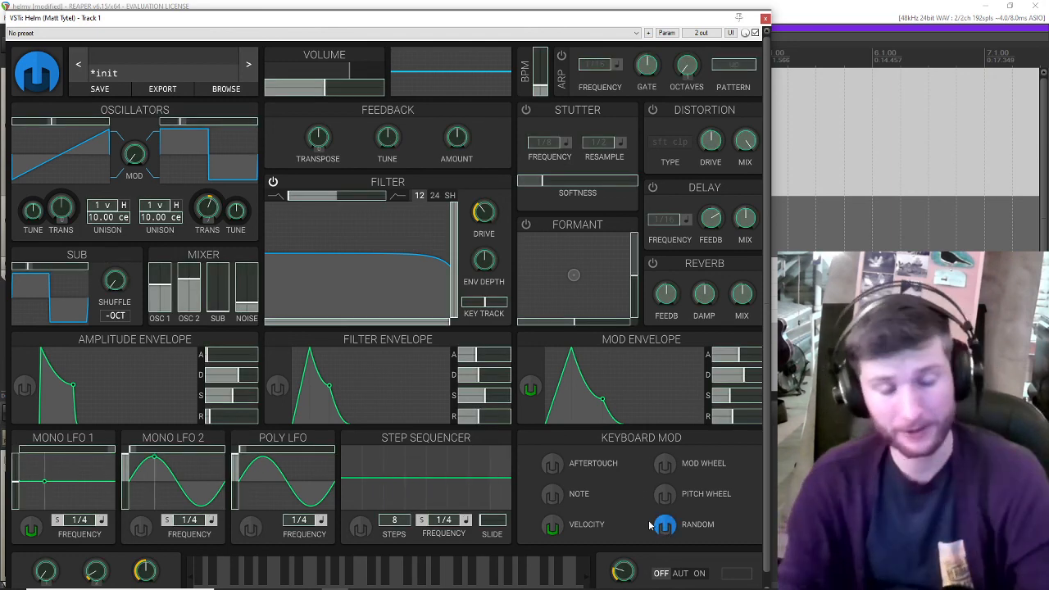
left_click(665, 526)
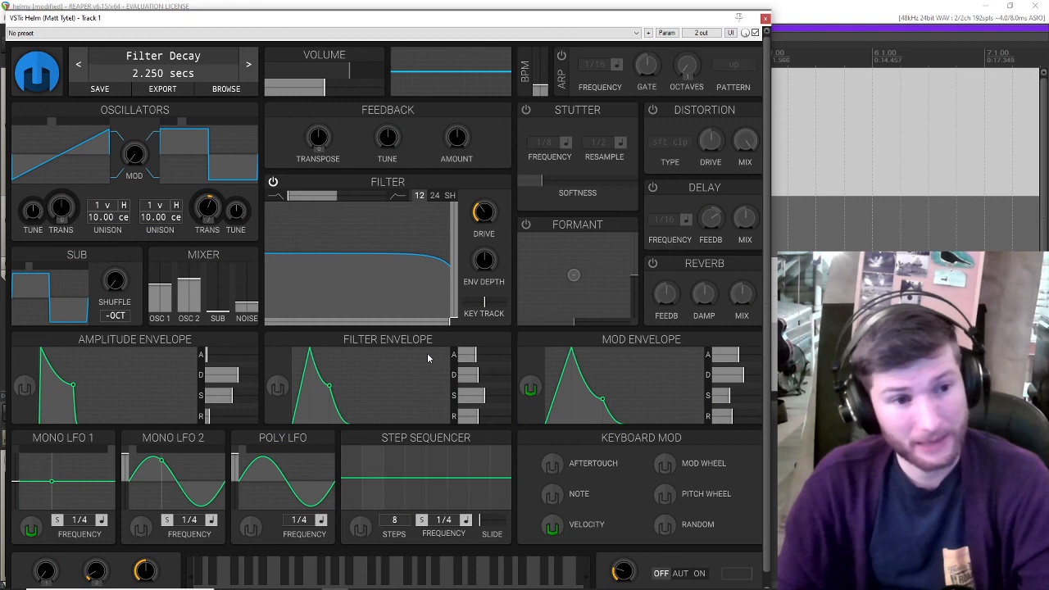
left_click(348, 322)
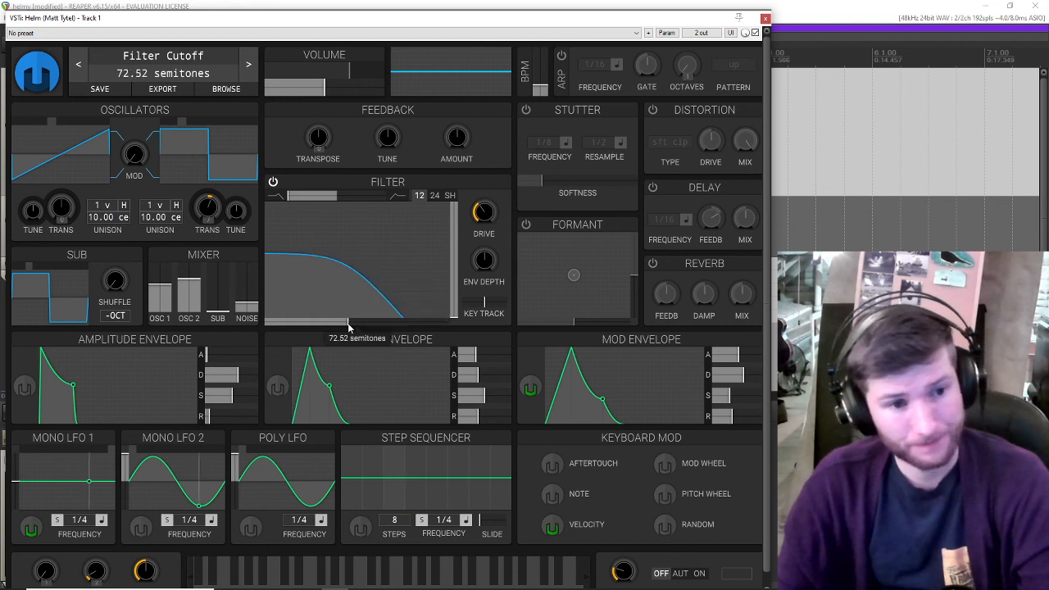
left_click(665, 525)
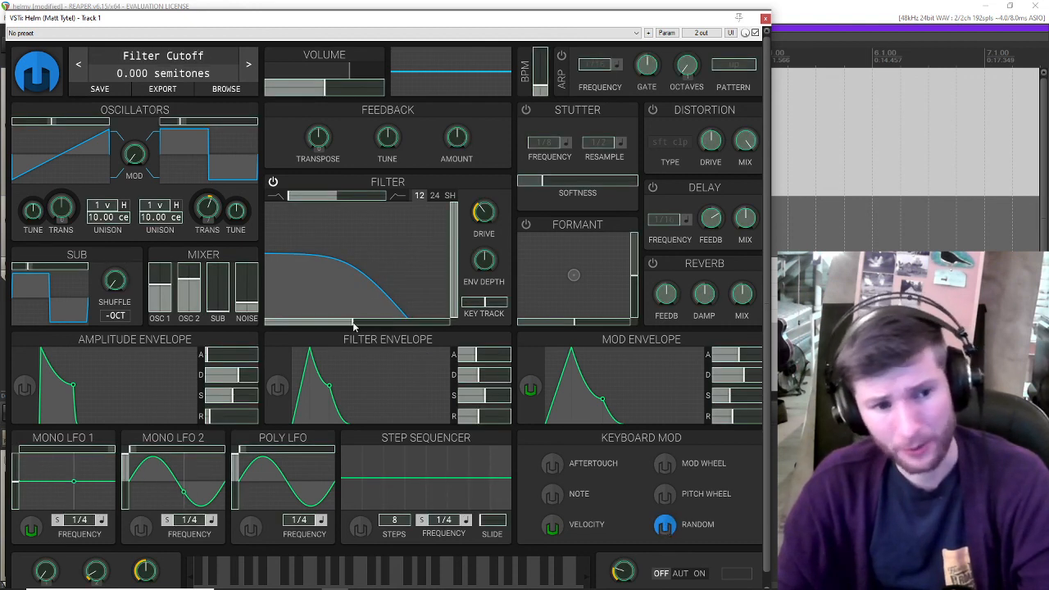
left_click_drag(348, 323, 406, 322)
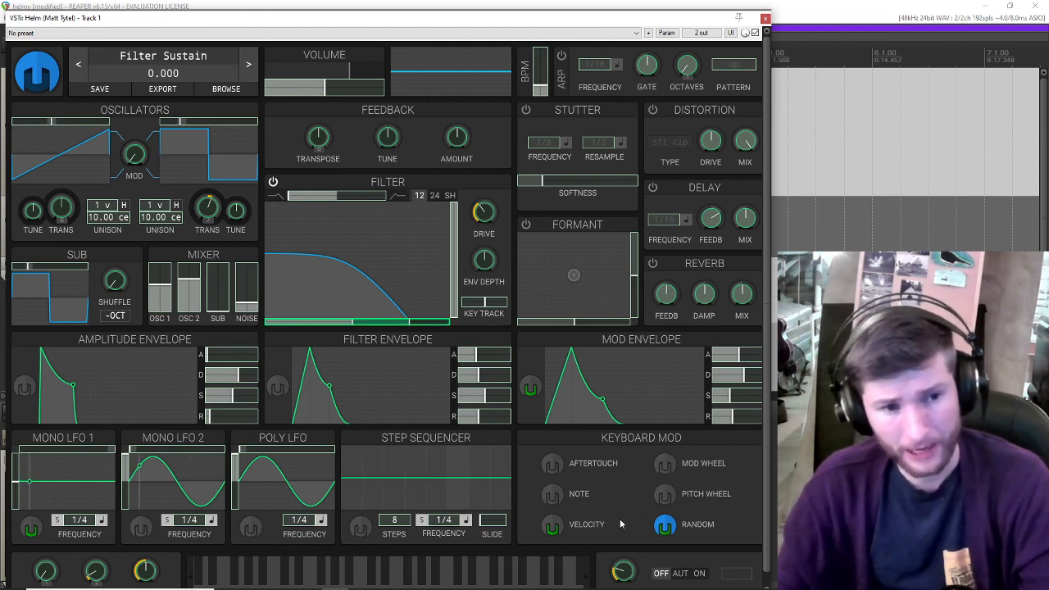
left_click(670, 530)
- Lower the filter's base cutoff further and remove the random source's modulation of the cutoff
left_click_drag(348, 322, 307, 322)
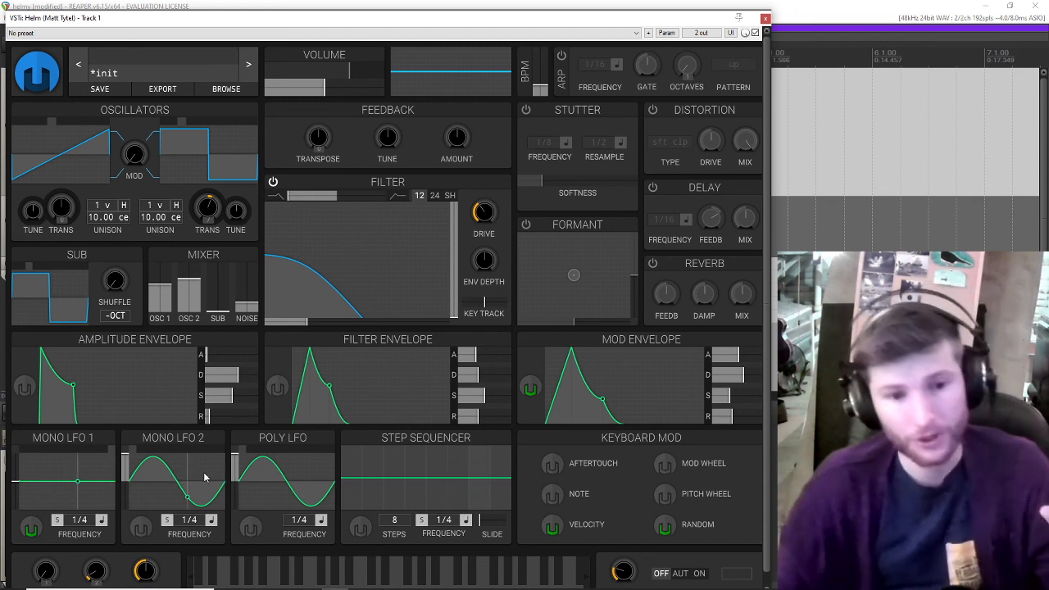
left_click(667, 530)
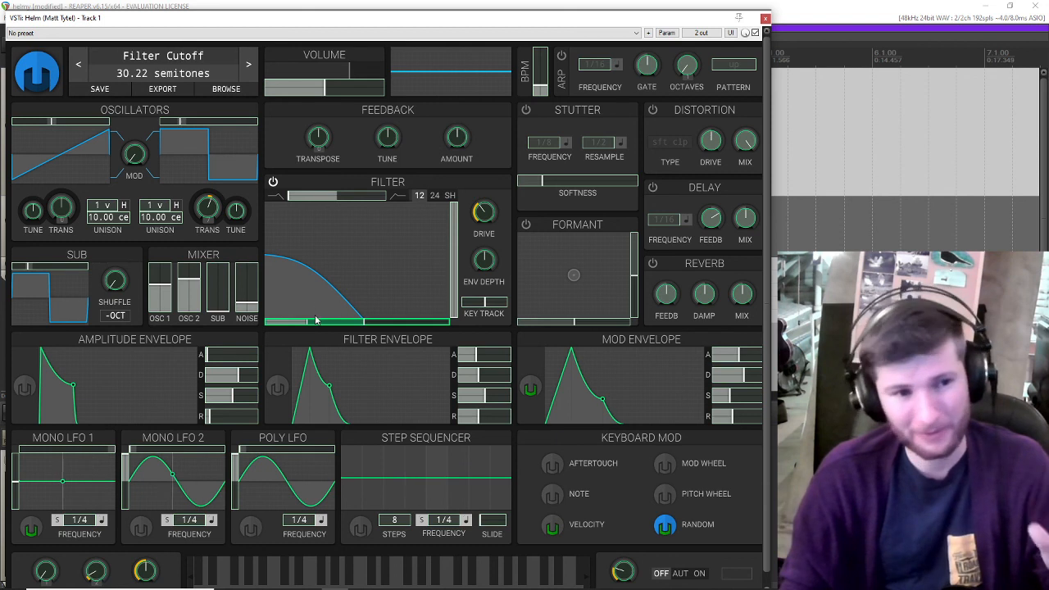
left_click(667, 531)
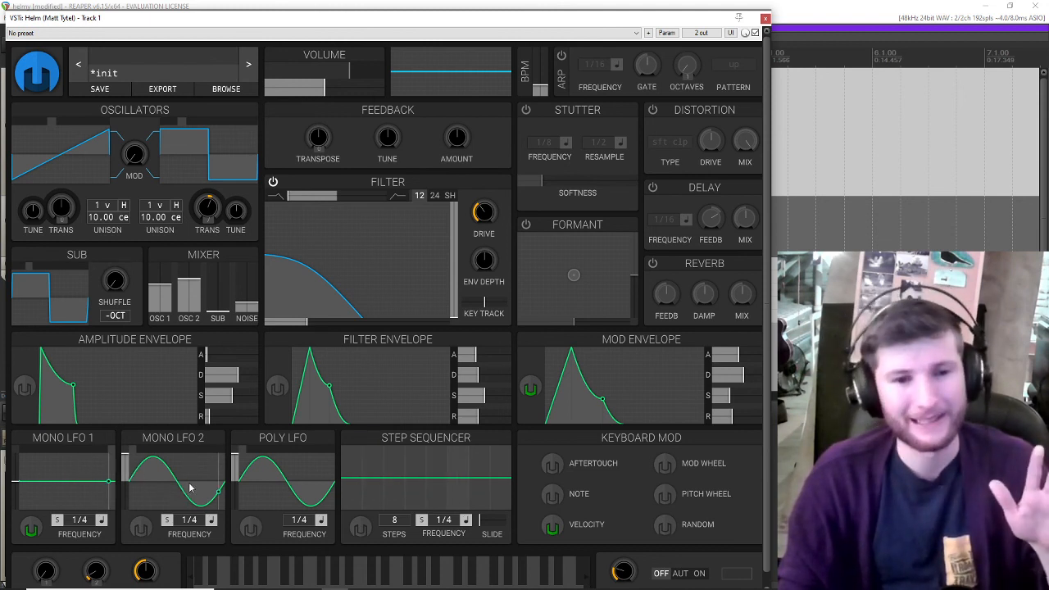
- Try modulating mono LFO 1's amplitude with the mod wheel by about 0.889
left_click(665, 465)
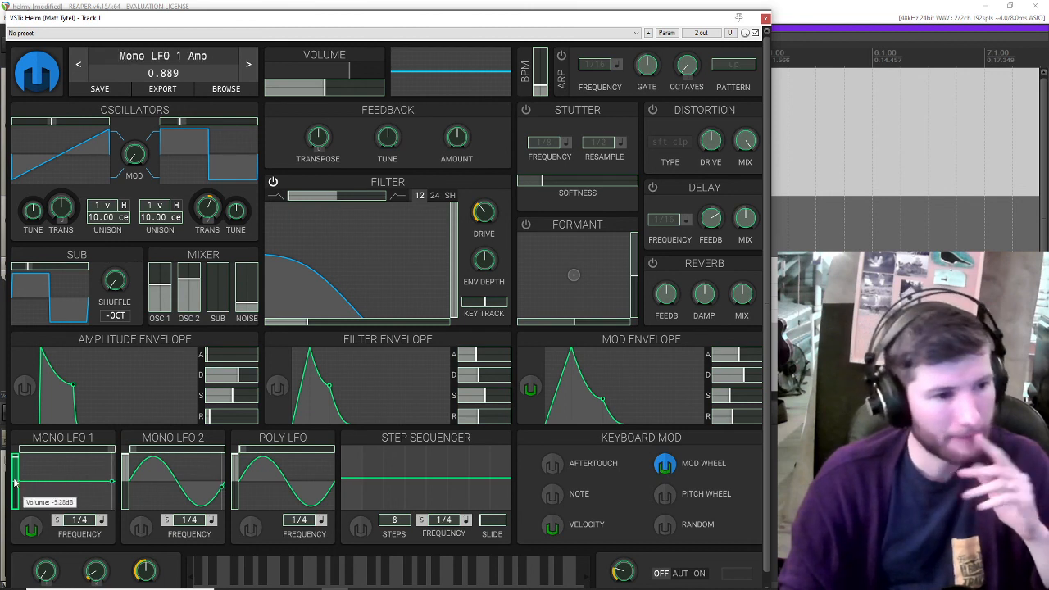
left_click_drag(15, 489, 13, 482)
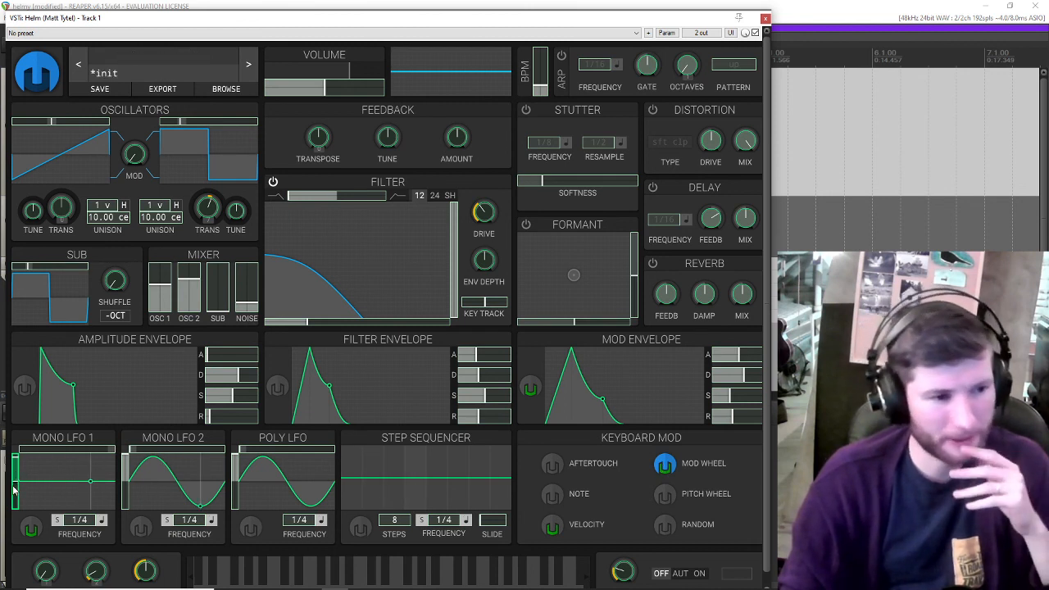
left_click(665, 464)
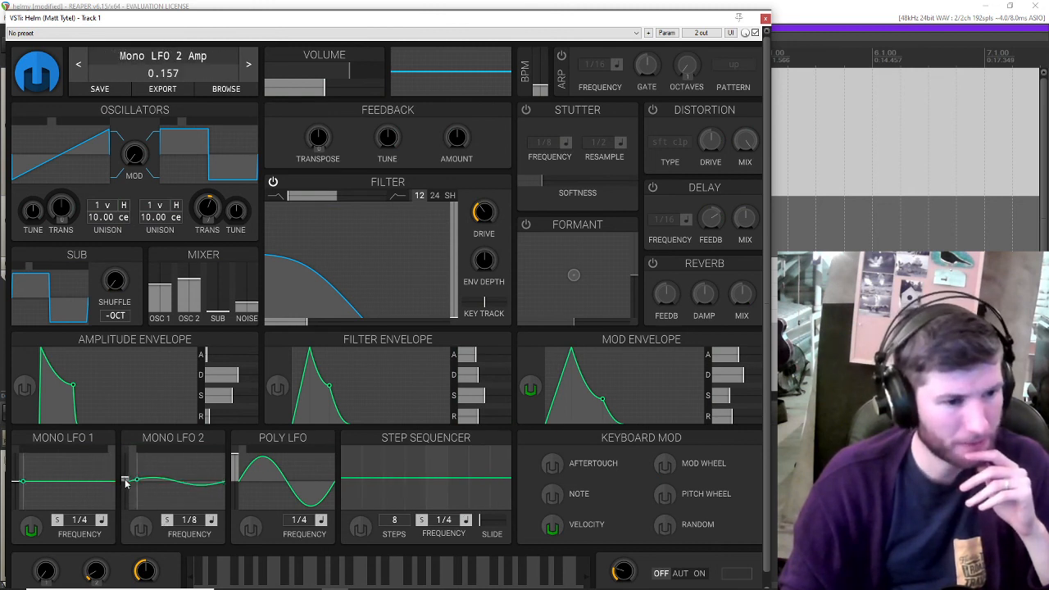
- Modulate mono LFO 2's amplitude with the mod wheel by about 0.88, and oscillator 1's tune with mono LFO 2 by about 28 cents
left_click(657, 466)
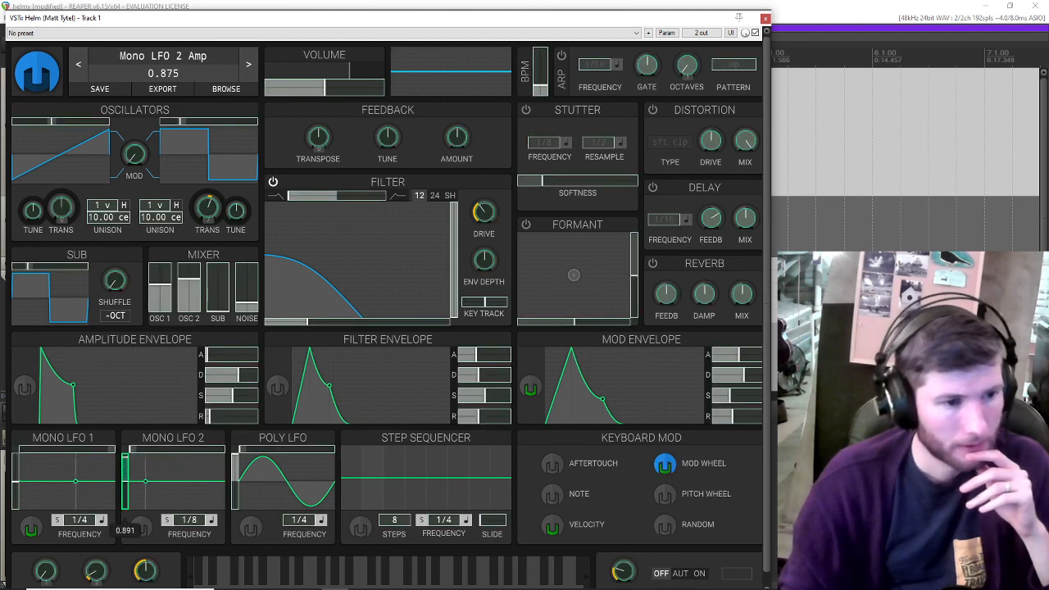
left_click(665, 465)
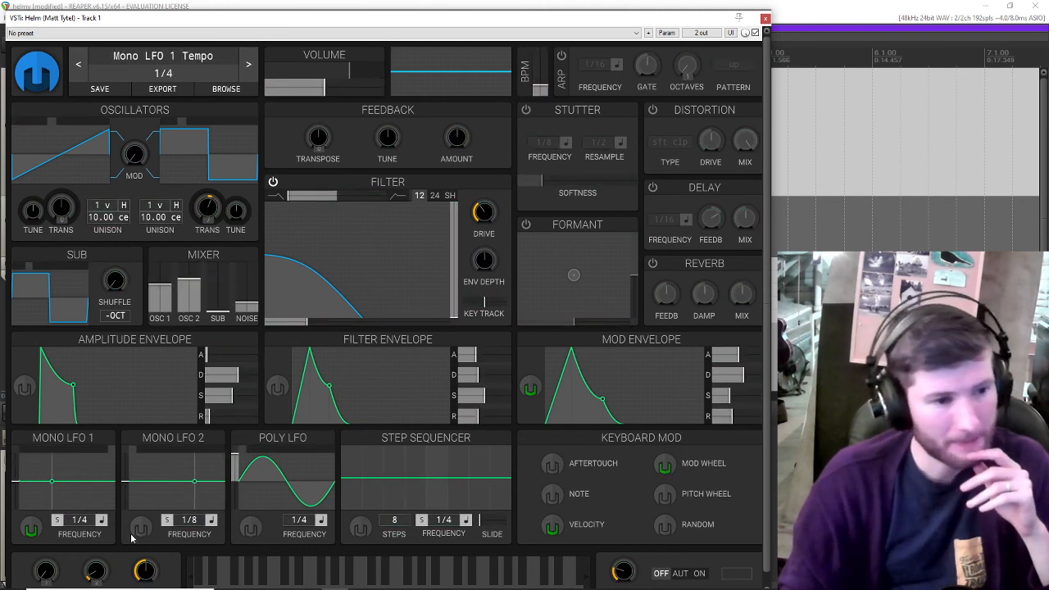
left_click(141, 529)
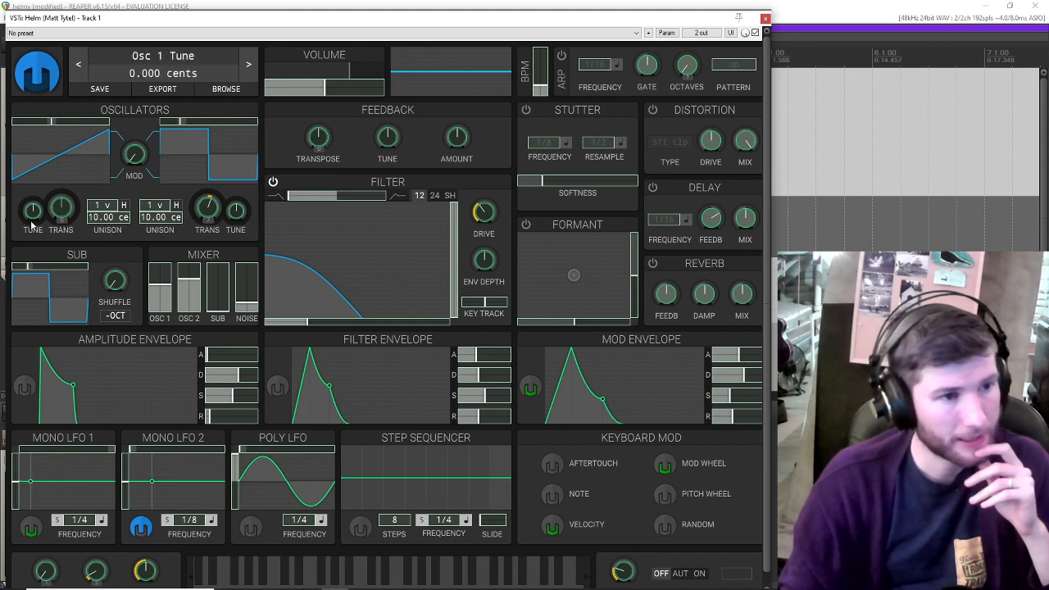
left_click_drag(32, 222, 32, 209)
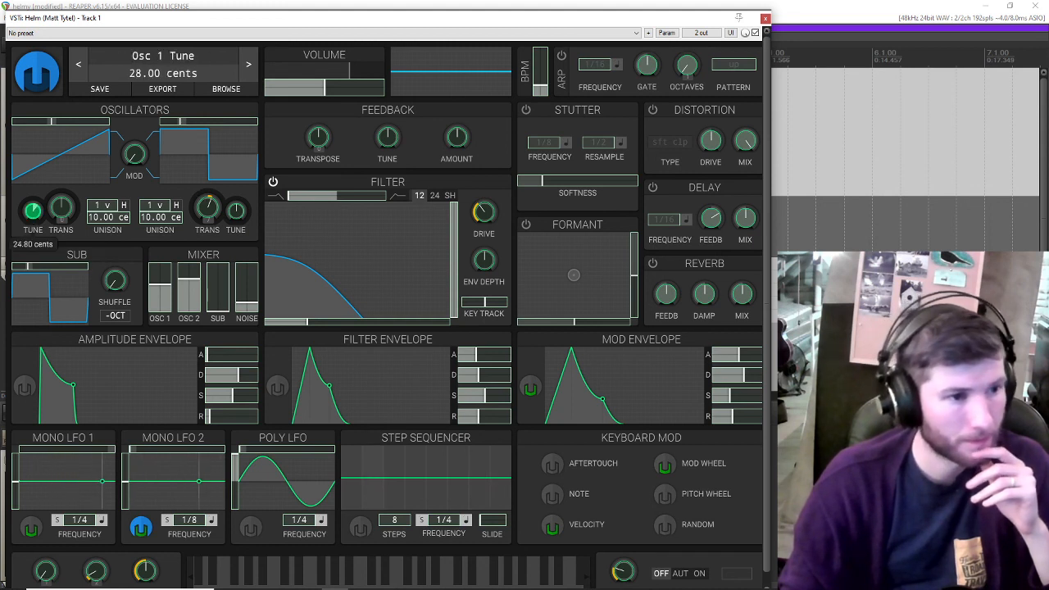
- Modulate mono LFO 2's frequency with the mod wheel and set its base frequency to 1/32
left_click(662, 465)
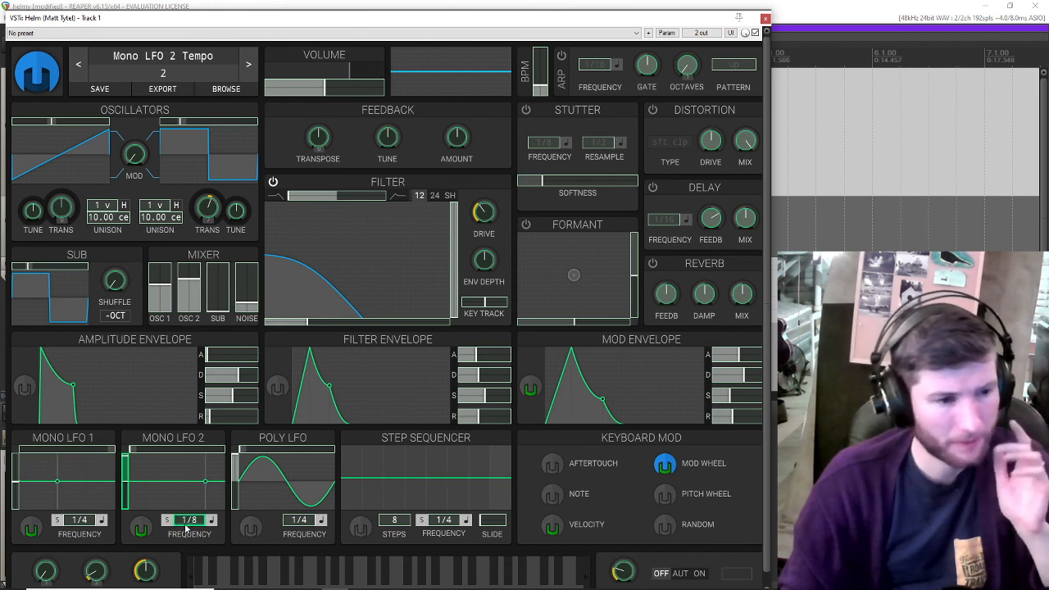
left_click(664, 465)
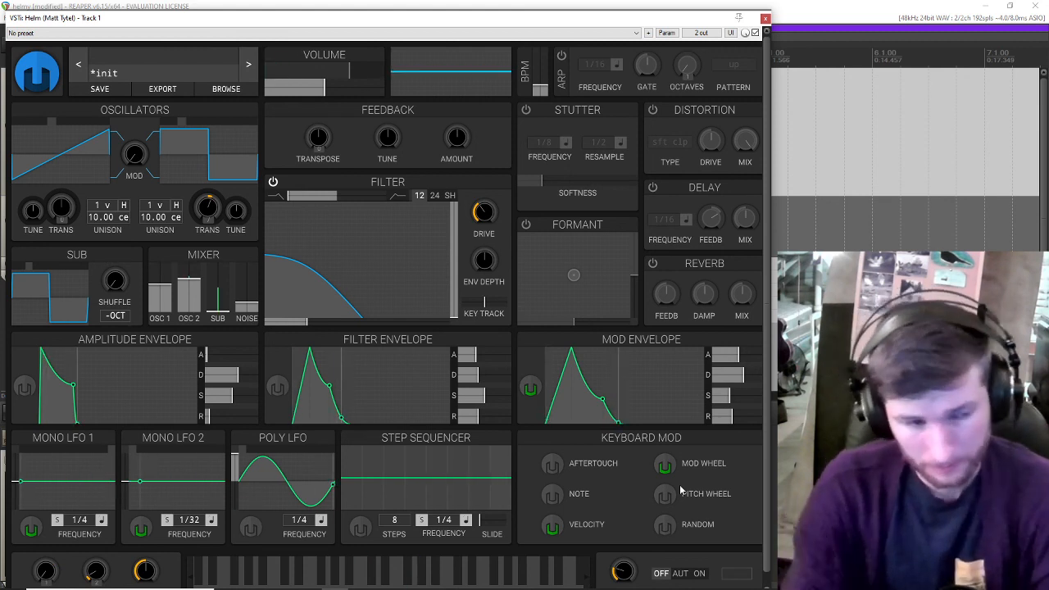
- Raise the filter cutoff well up its range and readjust mono LFO 2's modulation of oscillator 1's tune
left_click_drag(310, 322, 363, 329)
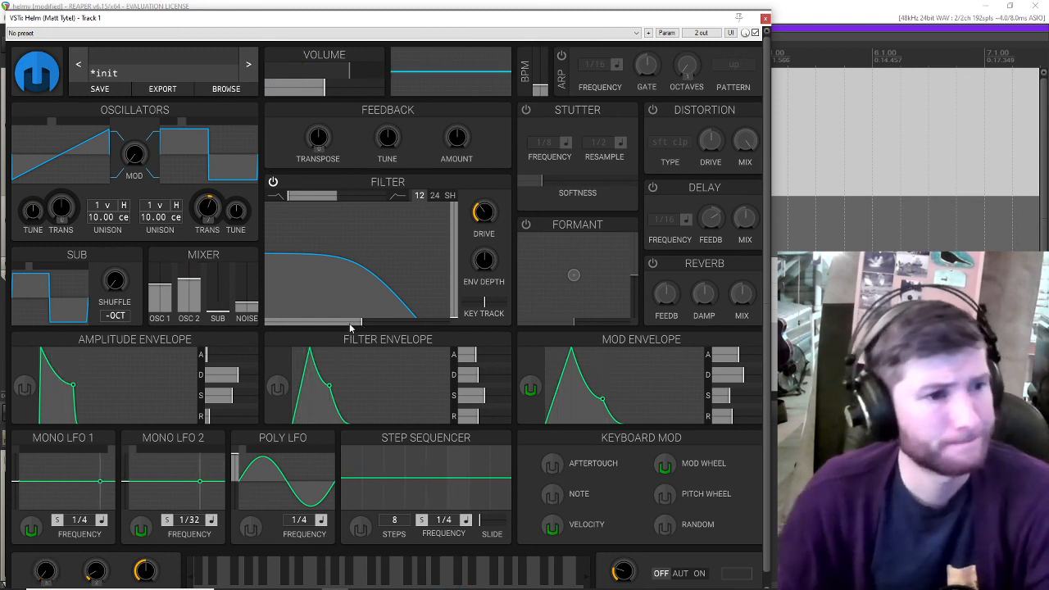
left_click_drag(350, 327, 423, 340)
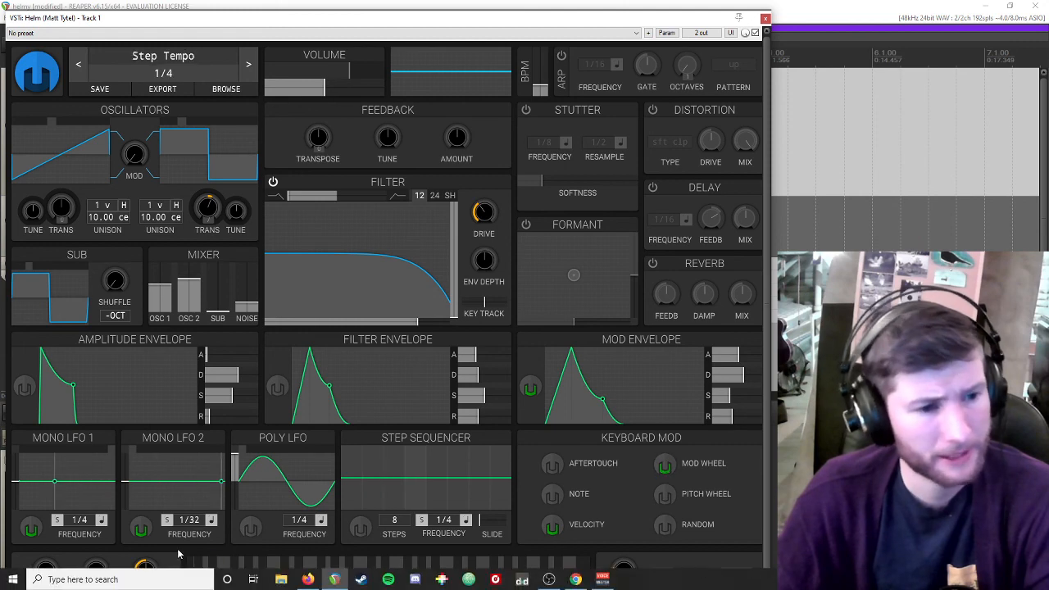
left_click(142, 527)
left_click_drag(31, 220, 31, 205)
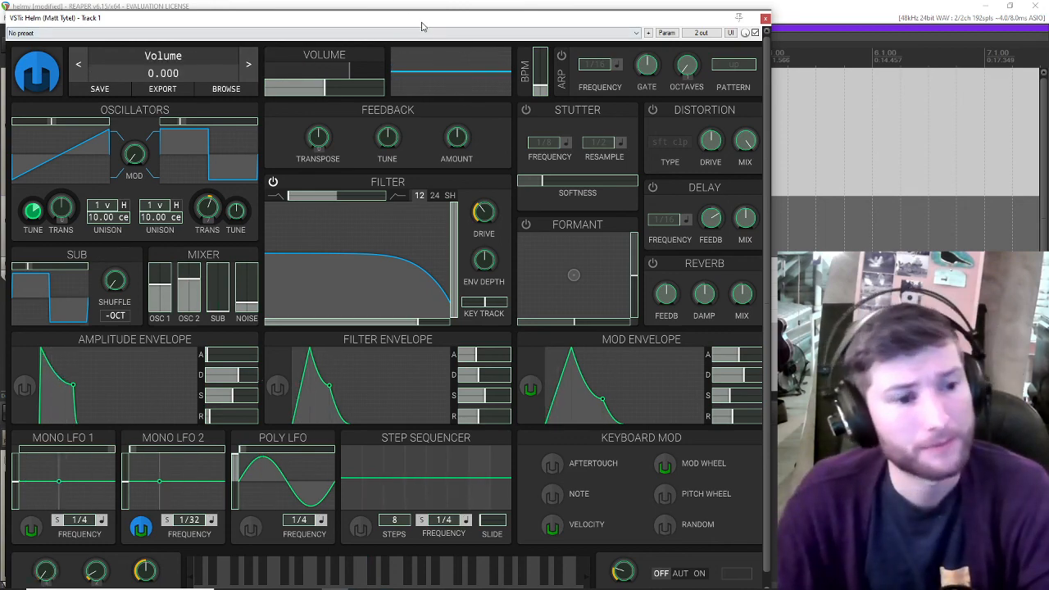
- Move the Helm plugin window aside to uncover part of the track list and mixer
left_click_drag(422, 27, 756, 202)
left_click_drag(560, 200, 367, 54)
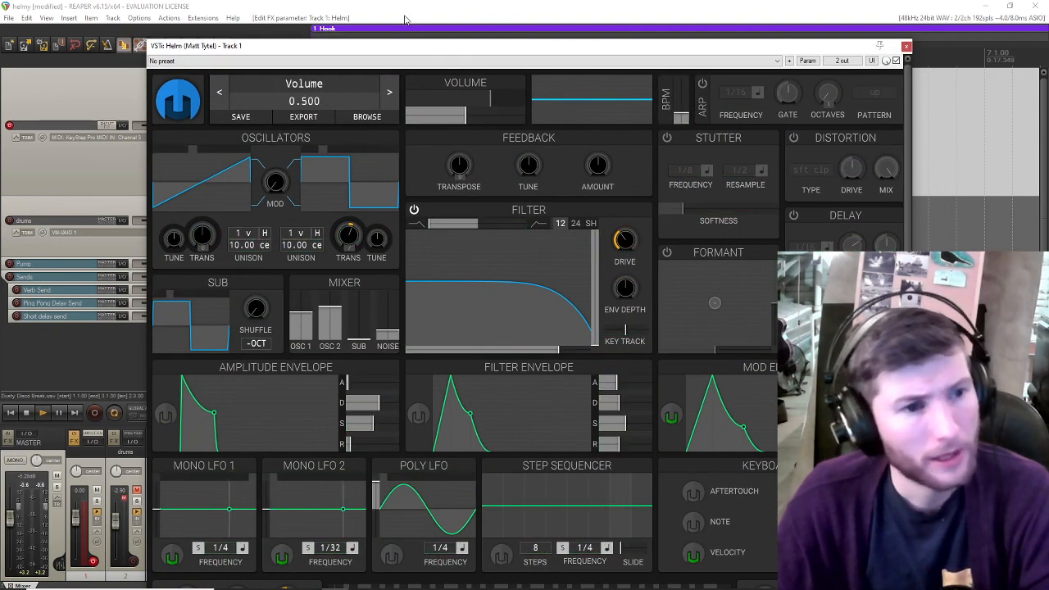
left_click_drag(445, 54, 391, 23)
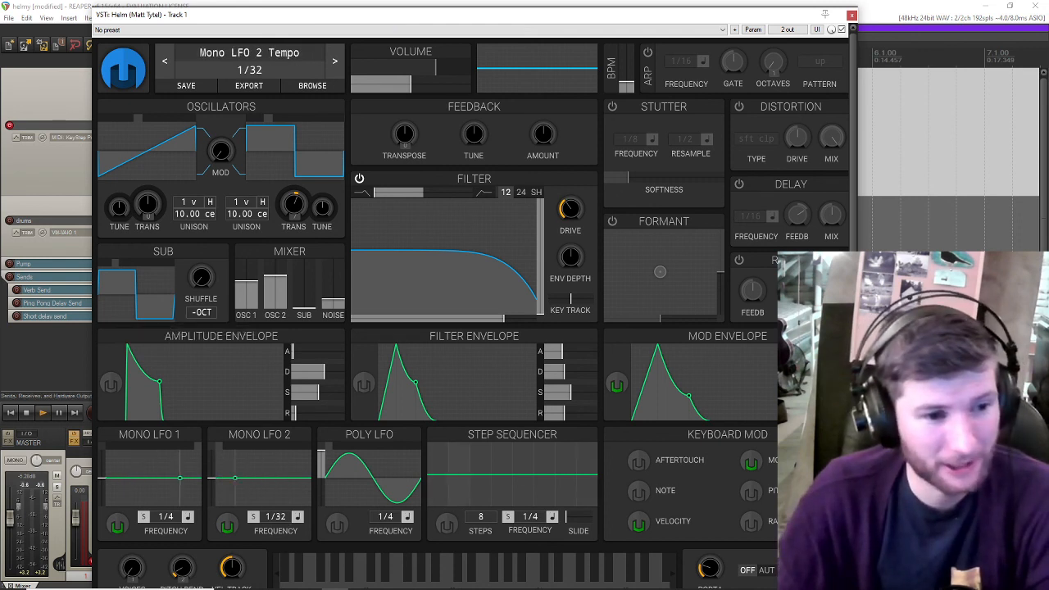
- Set mono LFO 2's frequency to 1/16 and clear the mod wheel's modulation of mono LFO 2
left_click_drag(275, 518, 276, 525)
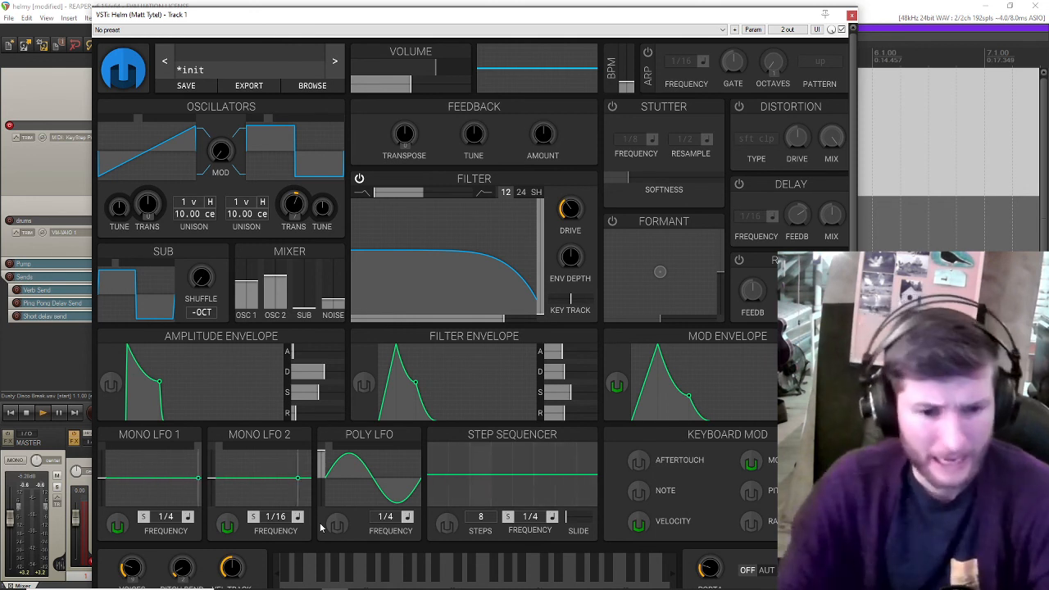
left_click(749, 465)
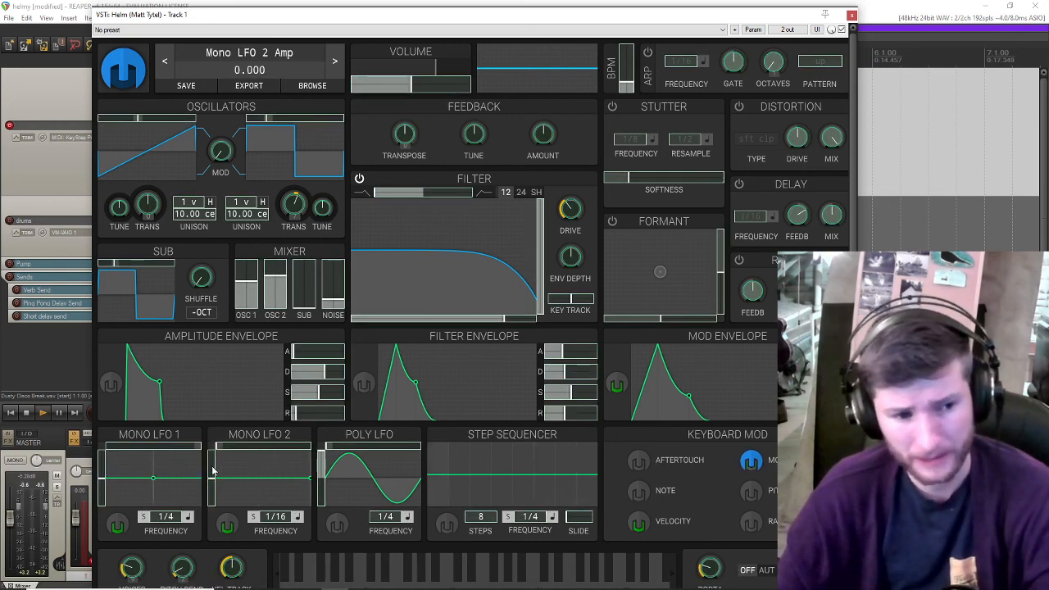
left_click(753, 463)
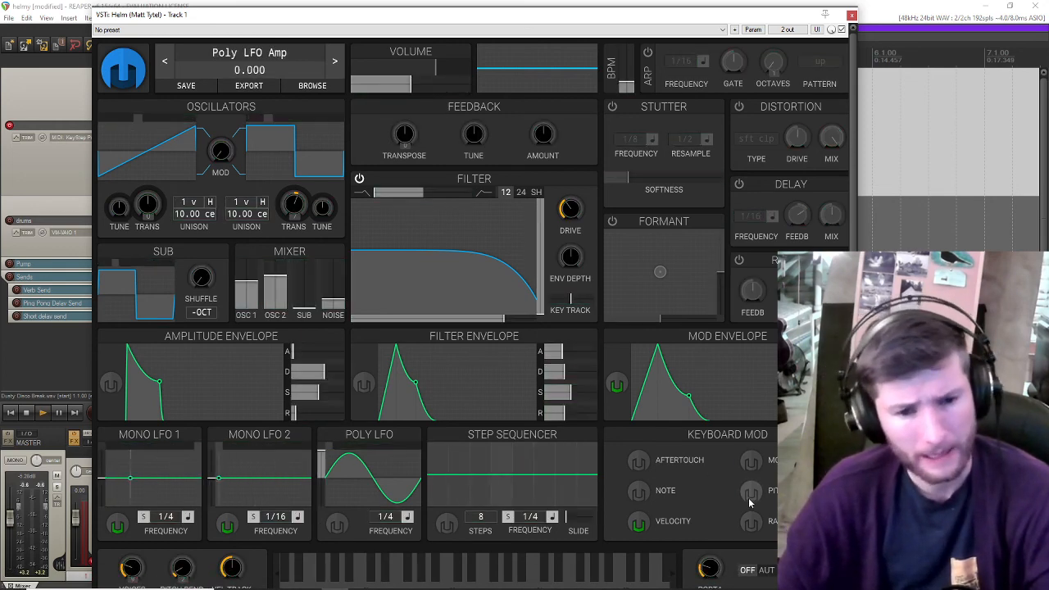
- Lower the filter cutoff to mid range and modulate it with the pitch wheel by about 22.67 semitones
left_click(748, 496)
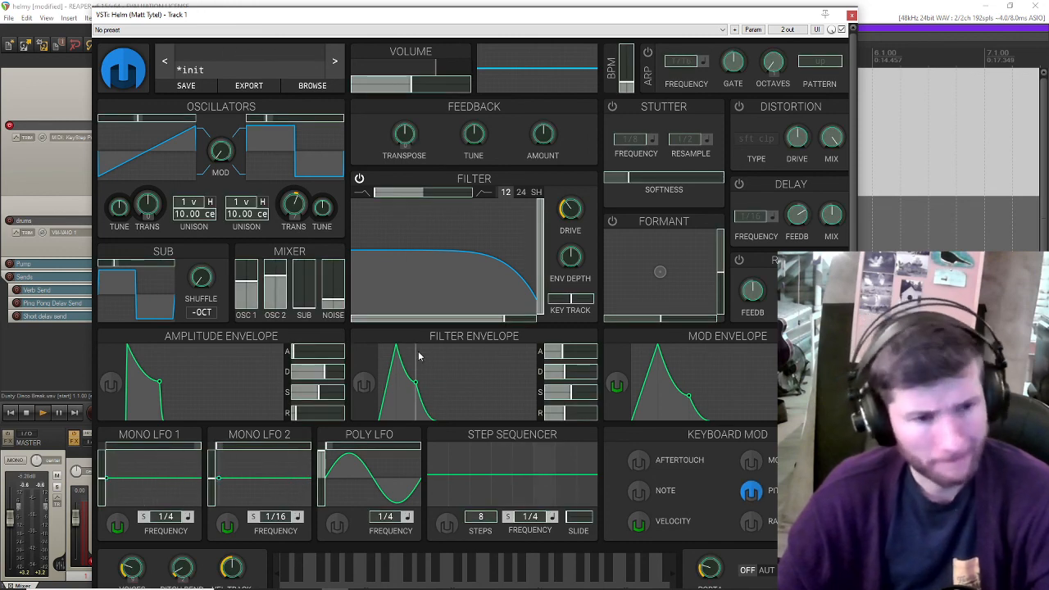
left_click(751, 492)
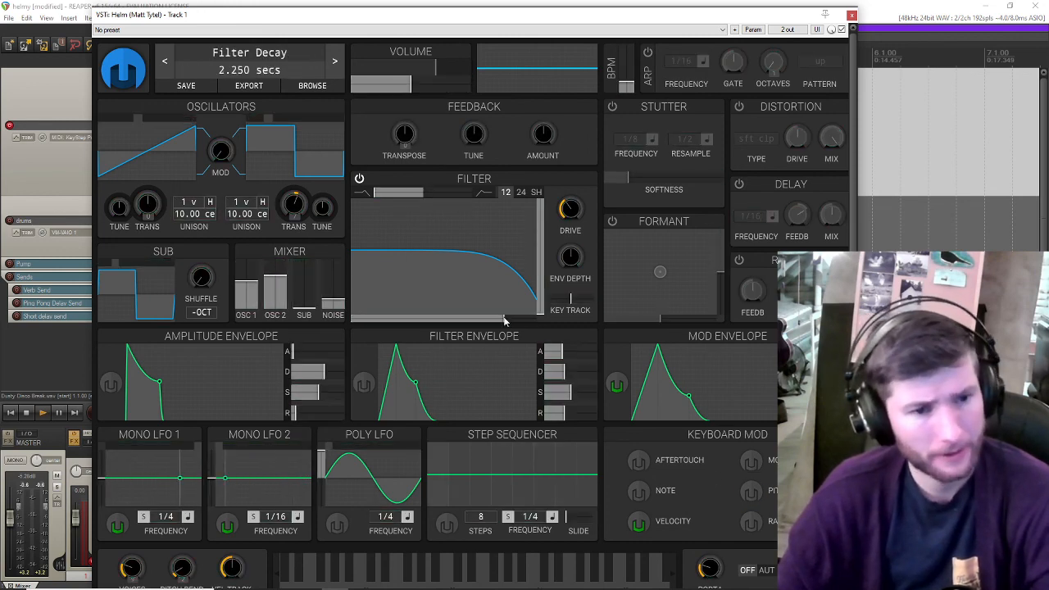
left_click(751, 492)
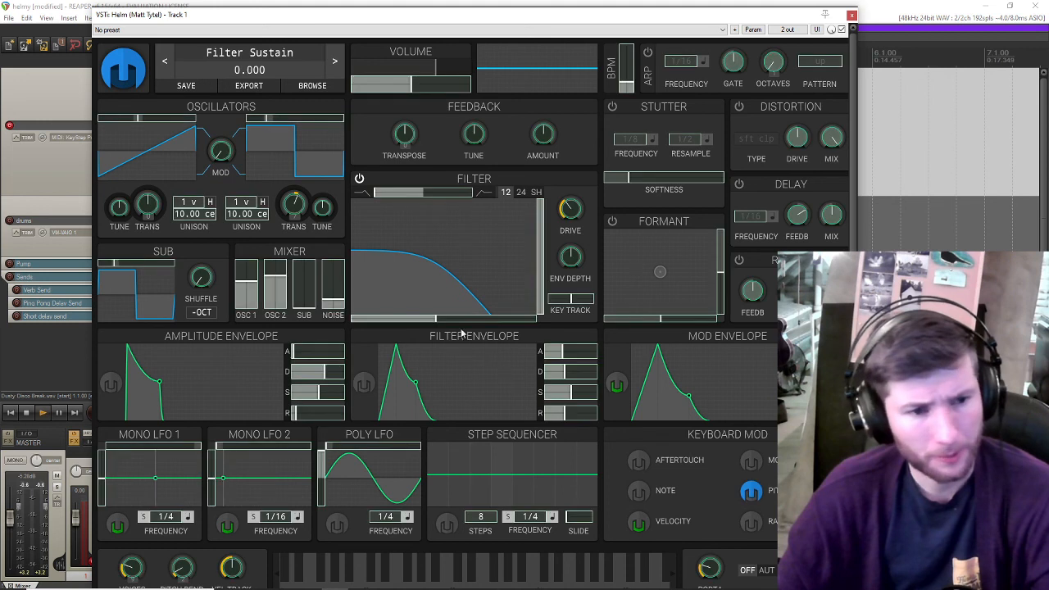
left_click_drag(443, 319, 479, 321)
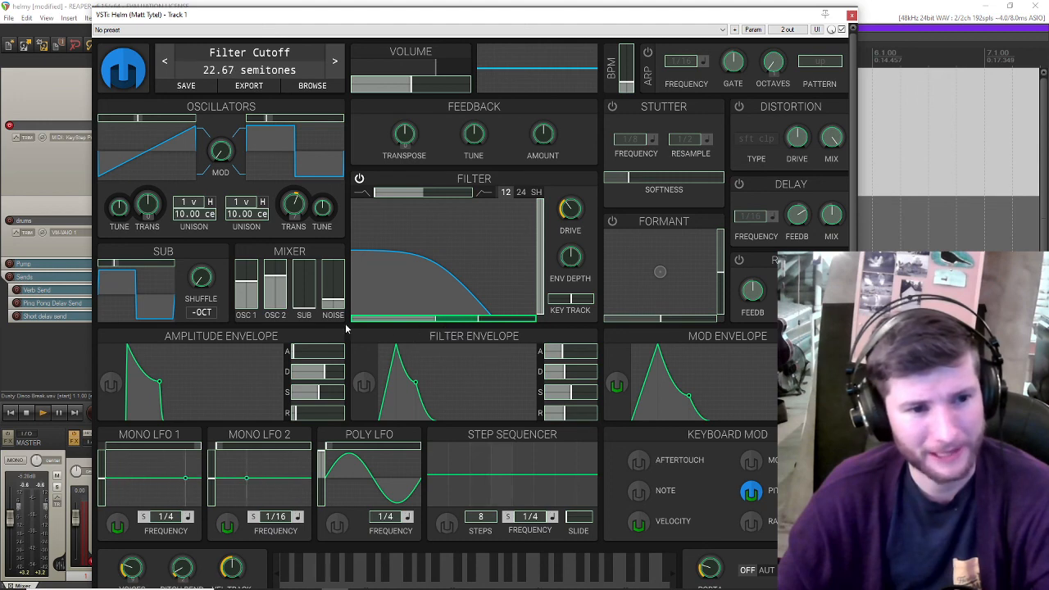
left_click(751, 492)
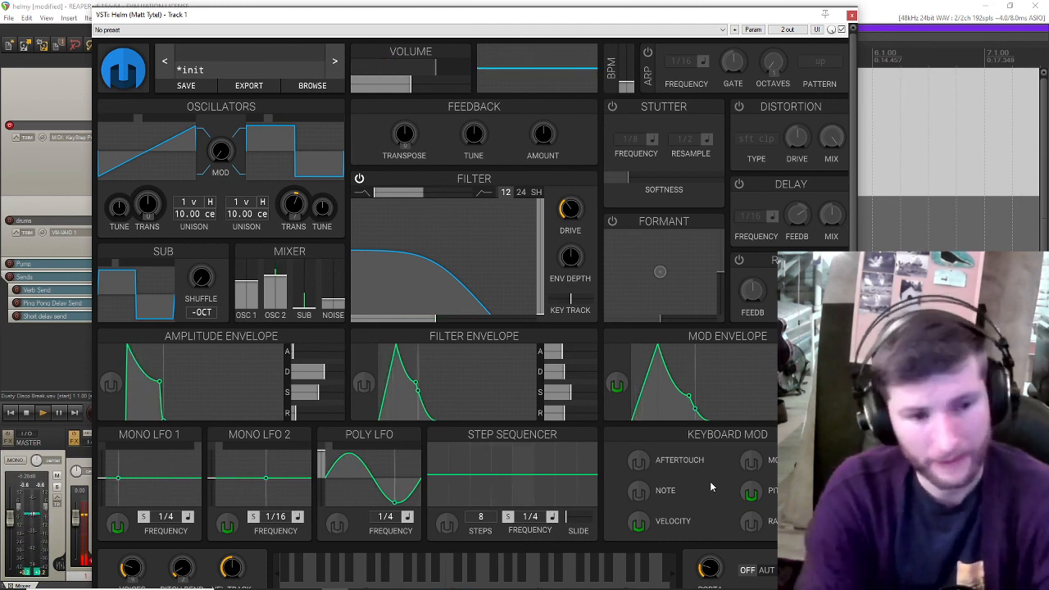
- Remove the pitch wheel's modulation of the filter cutoff and shift the plugin window so its whole width is uncovered
left_click(750, 495)
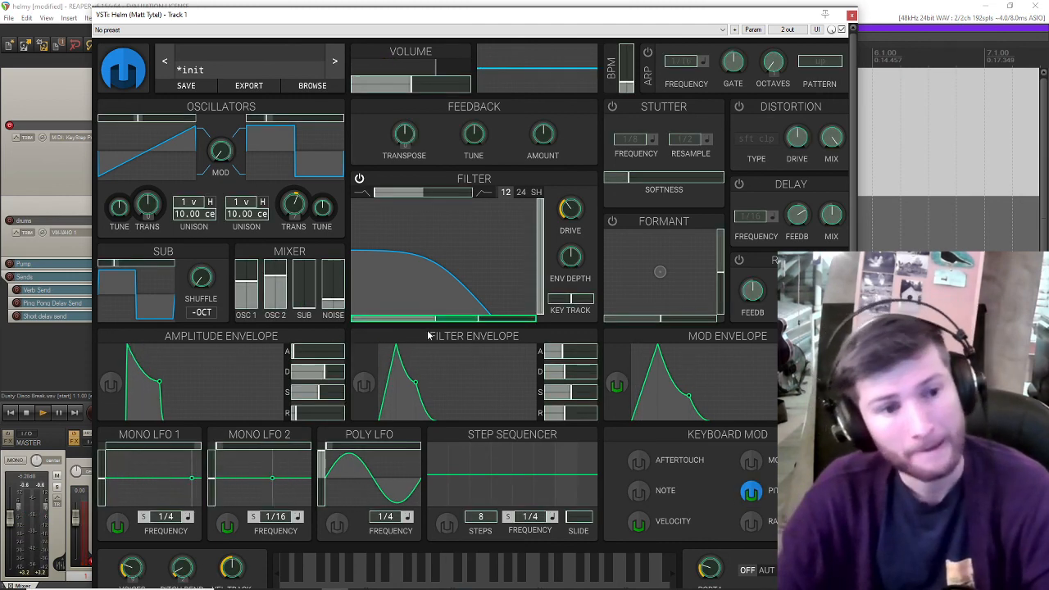
left_click(751, 495)
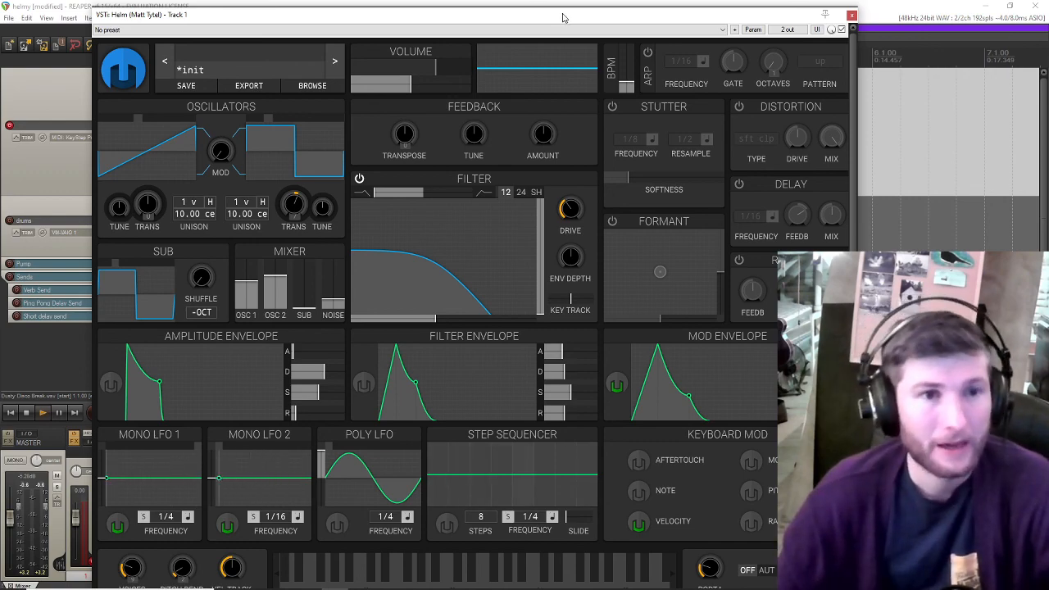
left_click_drag(563, 16, 475, 17)
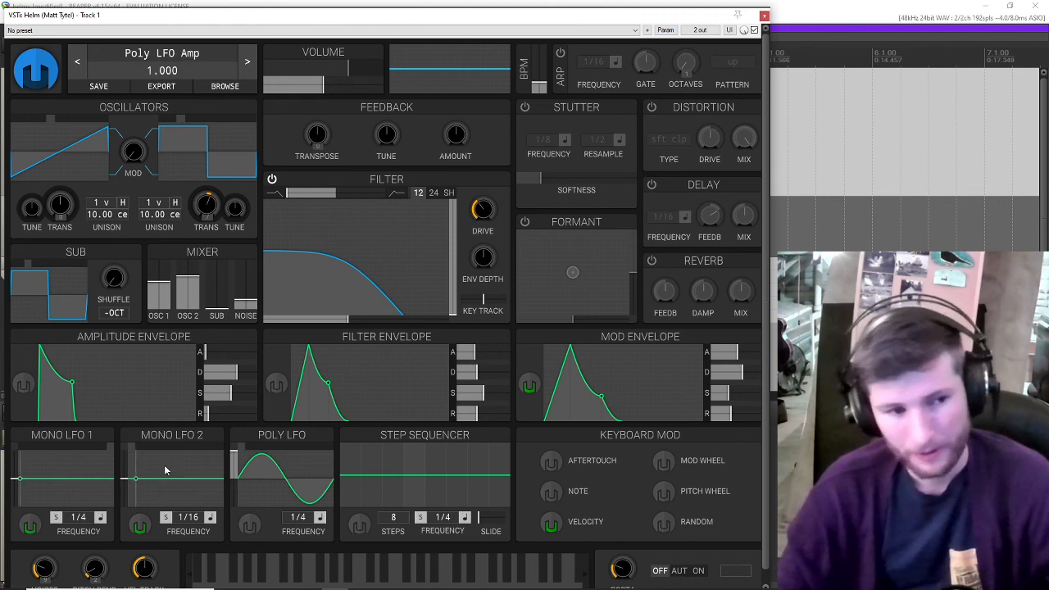
- Raise mono LFO 2's amplitude to 1.000 and set its frequency to 1/8
left_click(140, 525)
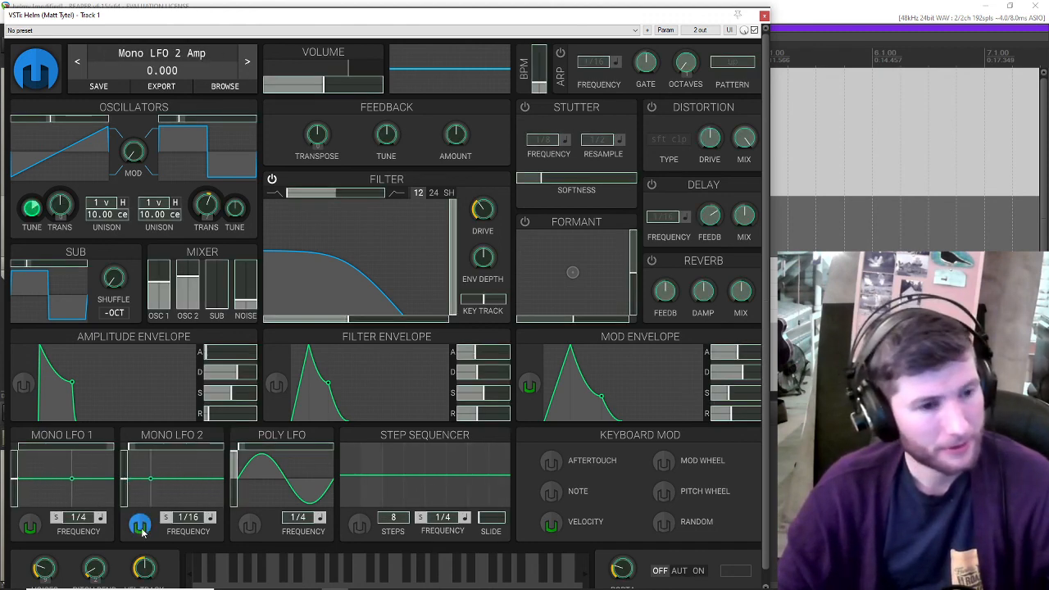
left_click(140, 526)
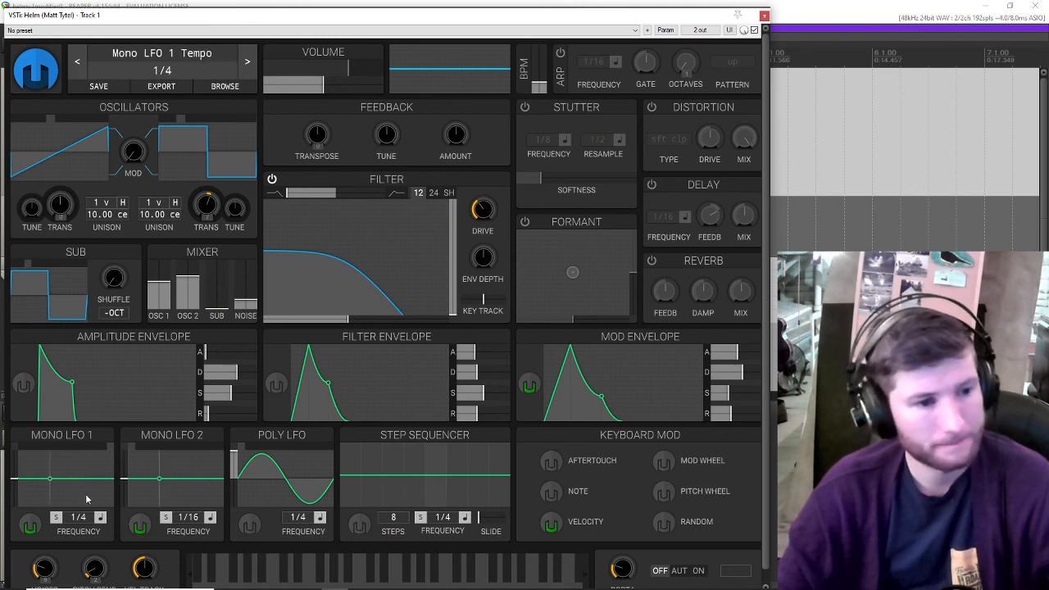
left_click_drag(123, 478, 127, 431)
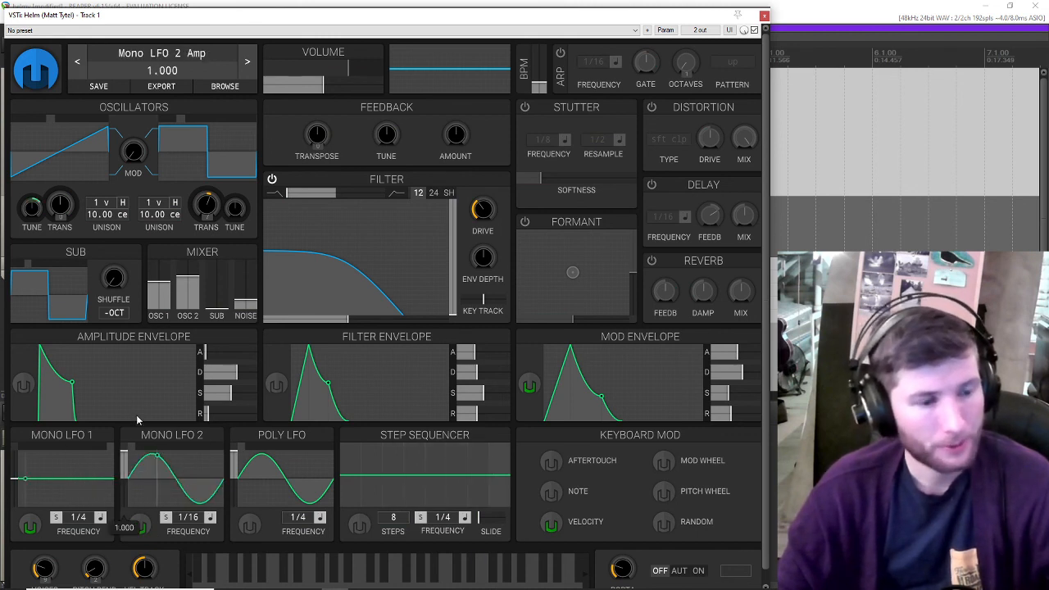
left_click_drag(188, 519, 186, 531)
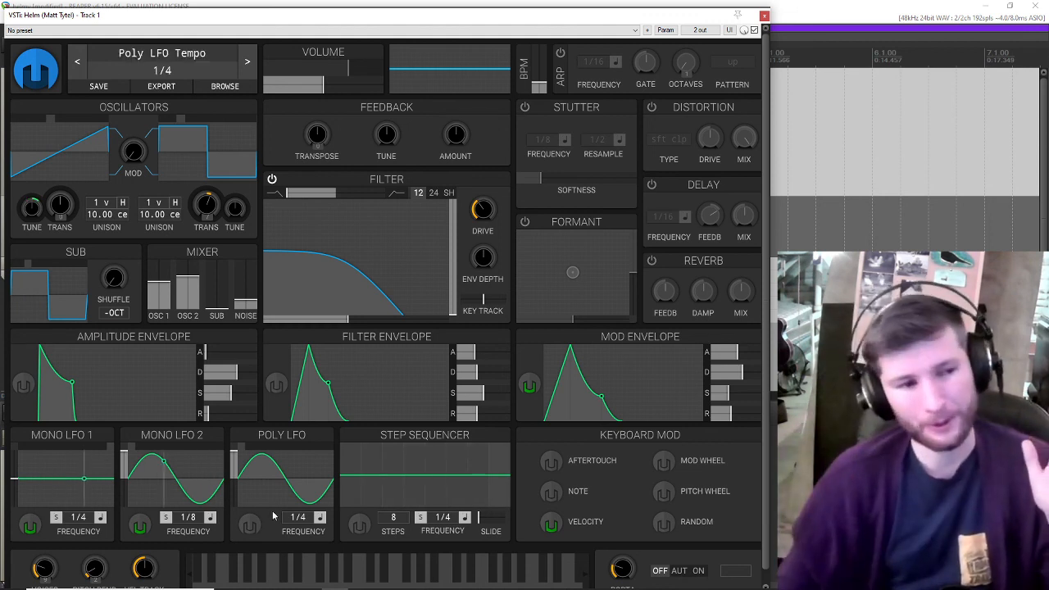
- Remove mono LFO 2's modulation of oscillator 1's tune
left_click(139, 525)
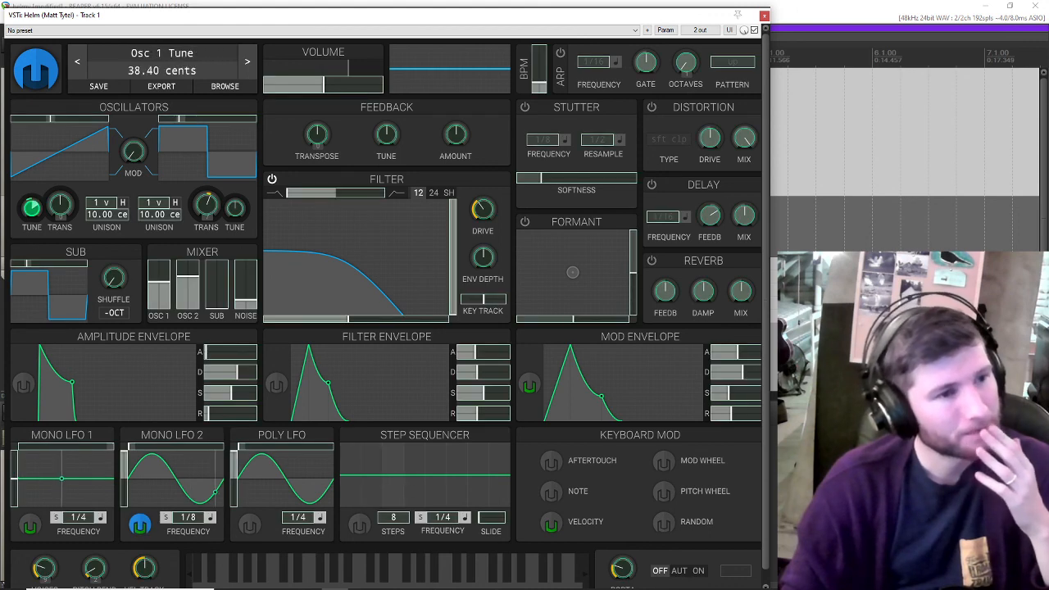
left_click(141, 527)
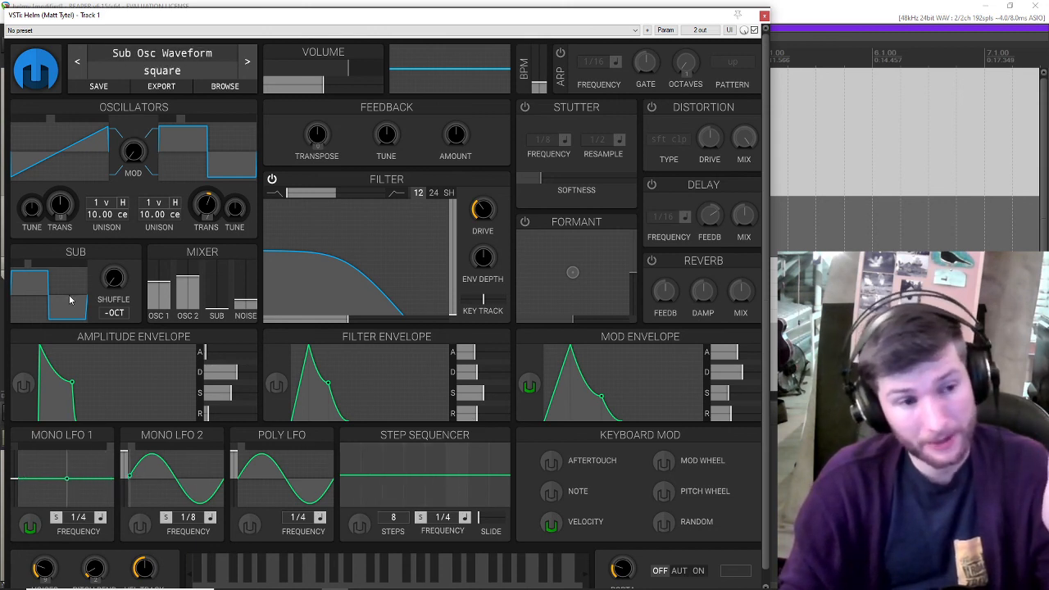
- Audition the sub oscillator in the mixer, return its volume to 0.000, and bring oscillator 2's volume down to zero
left_click_drag(227, 312, 220, 299)
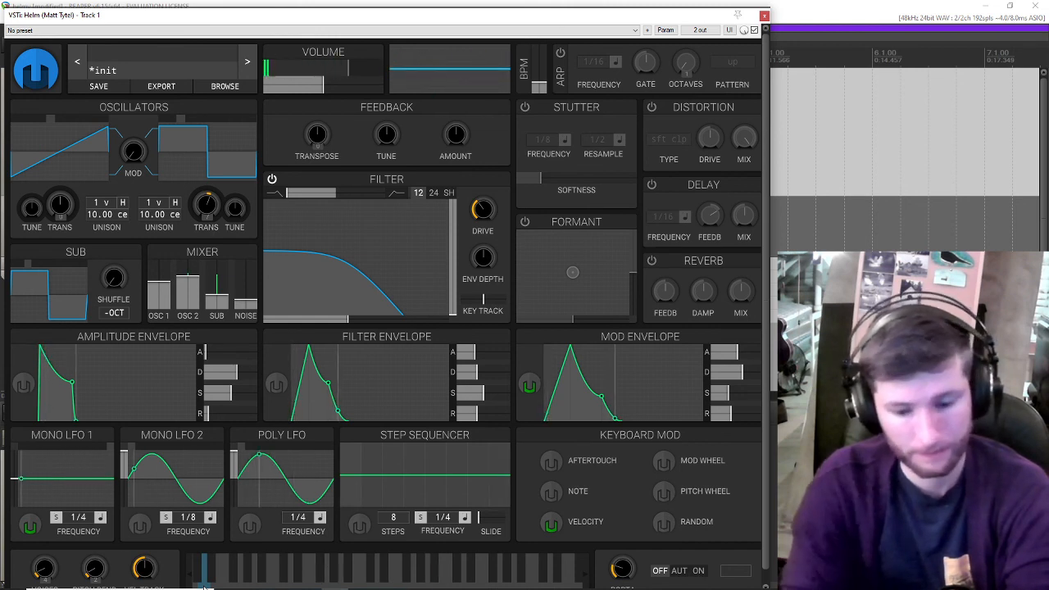
left_click_drag(211, 297, 215, 318)
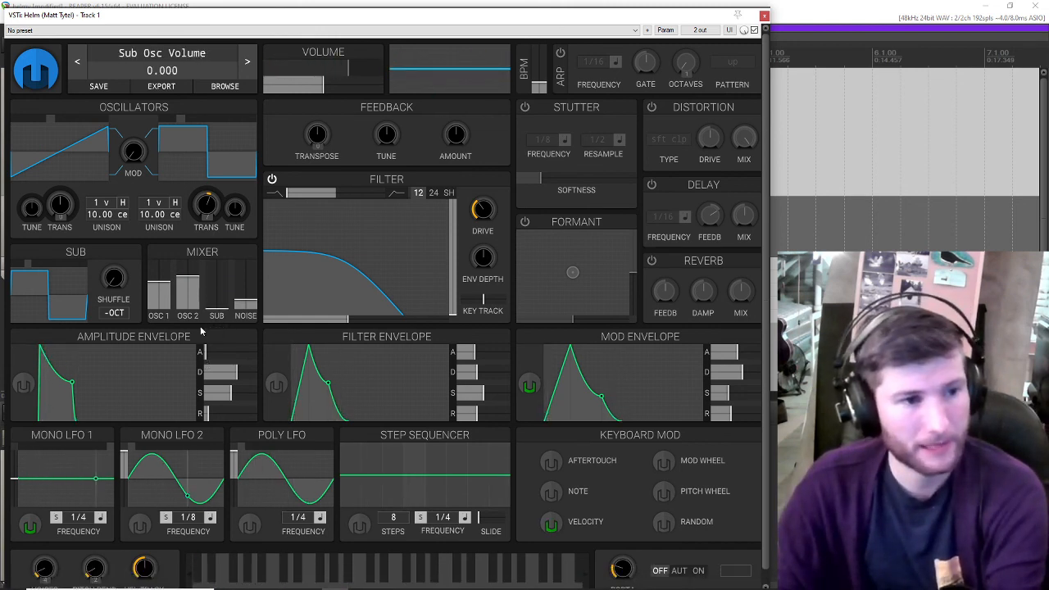
left_click_drag(187, 280, 188, 332)
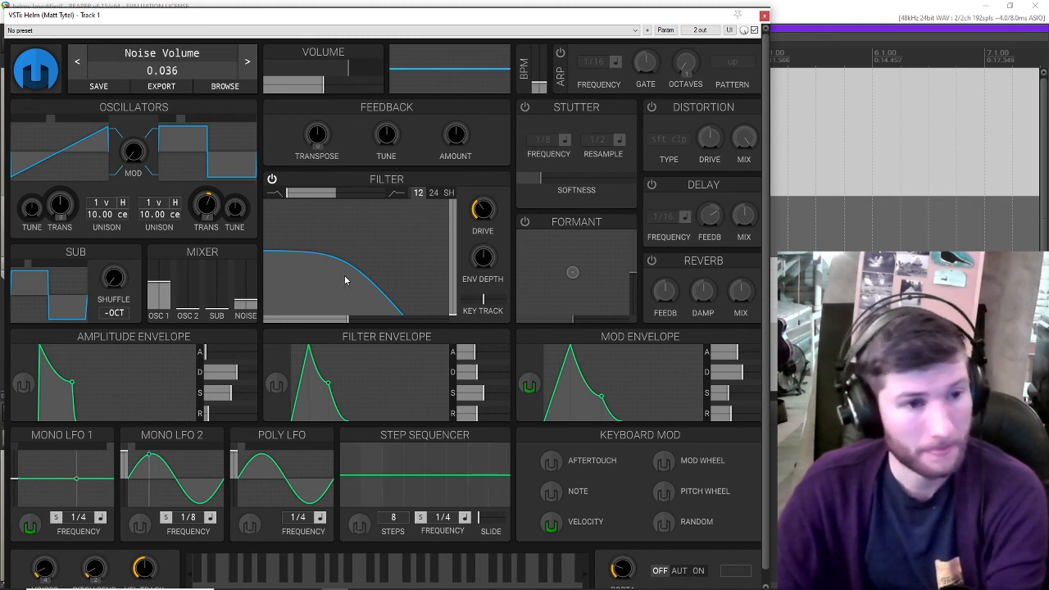
- Lower the filter cutoff to about 58 semitones and modulate it with mono LFO 2 by about 13.58 semitones
left_click_drag(345, 280, 340, 319)
left_click(140, 526)
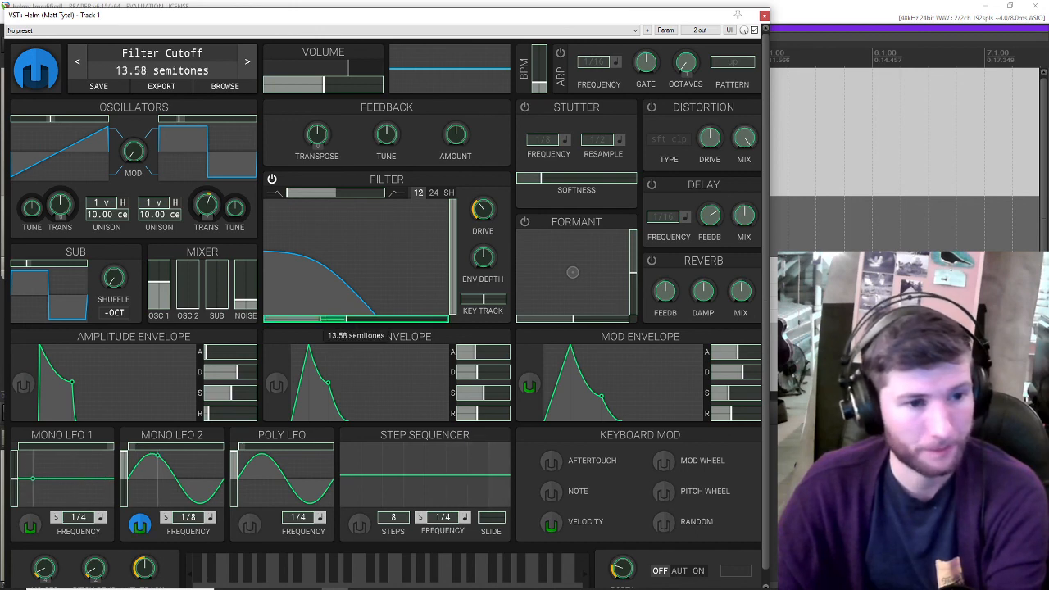
left_click(139, 524)
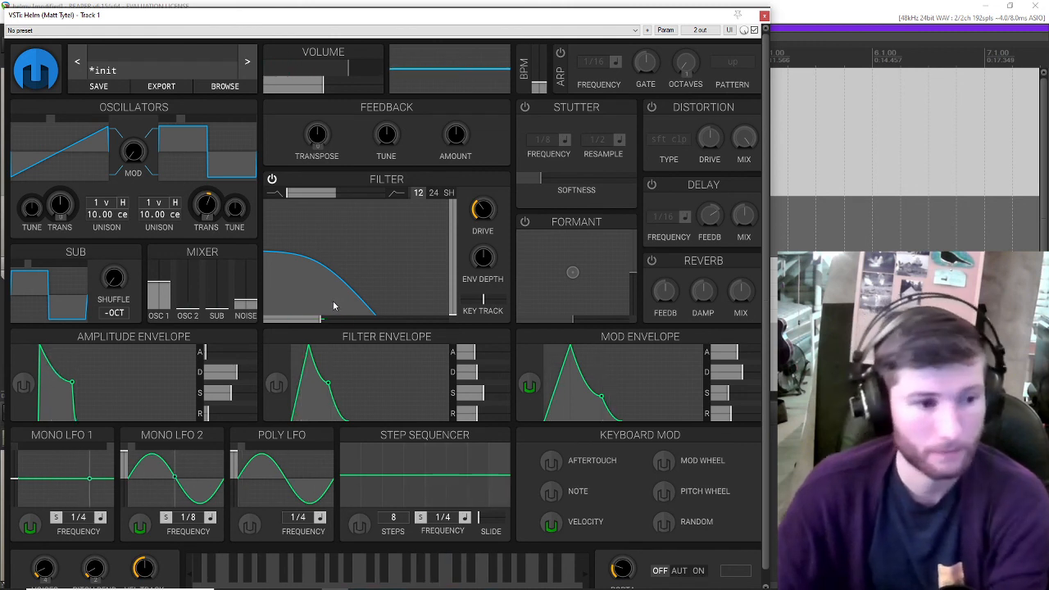
- Reset mono LFO 2's modulation of the filter cutoff to zero
left_click(140, 531)
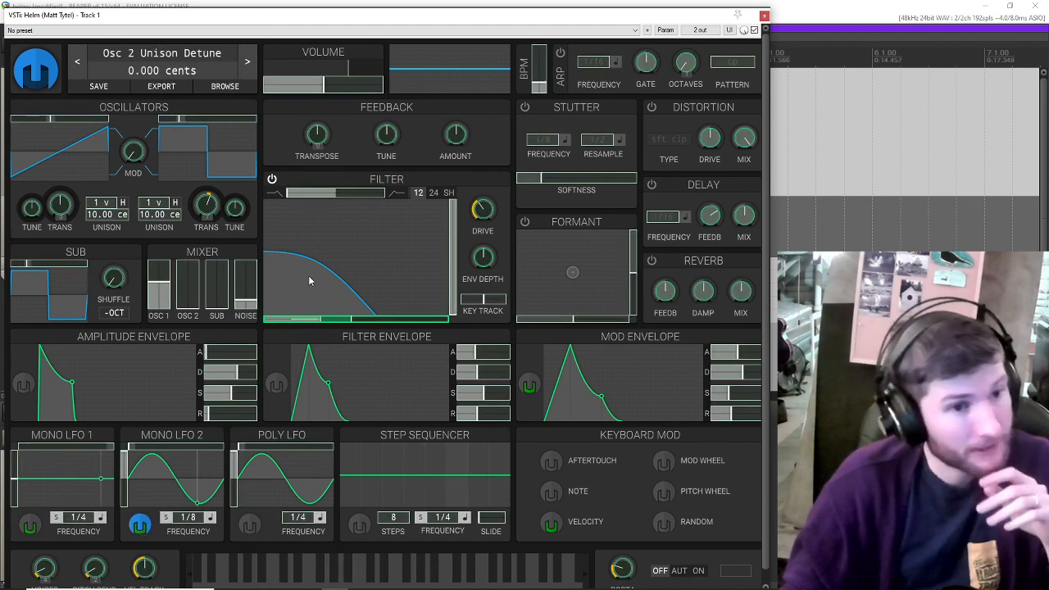
double_click(370, 320)
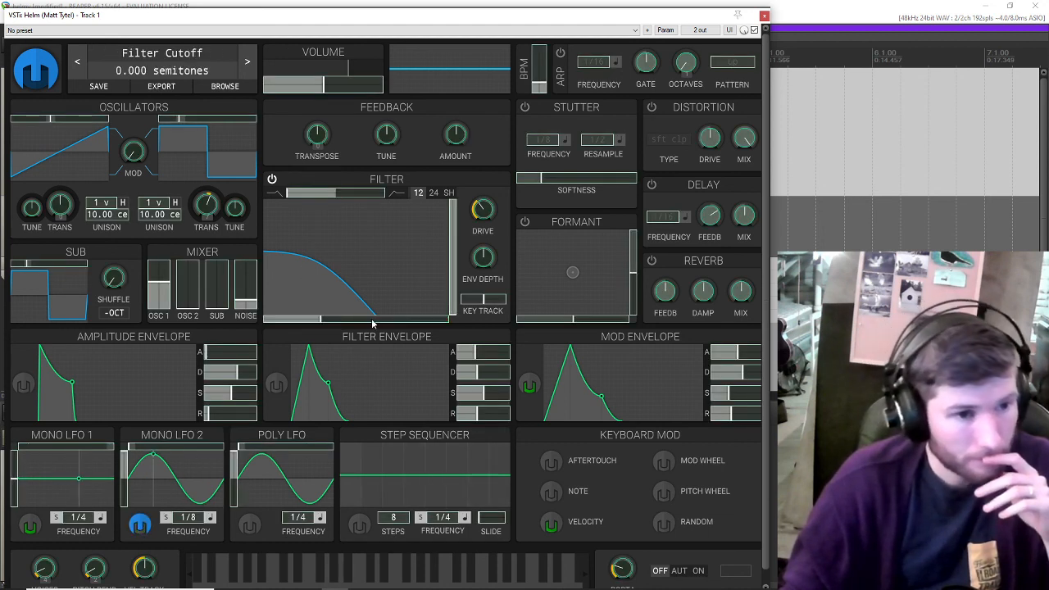
left_click(144, 526)
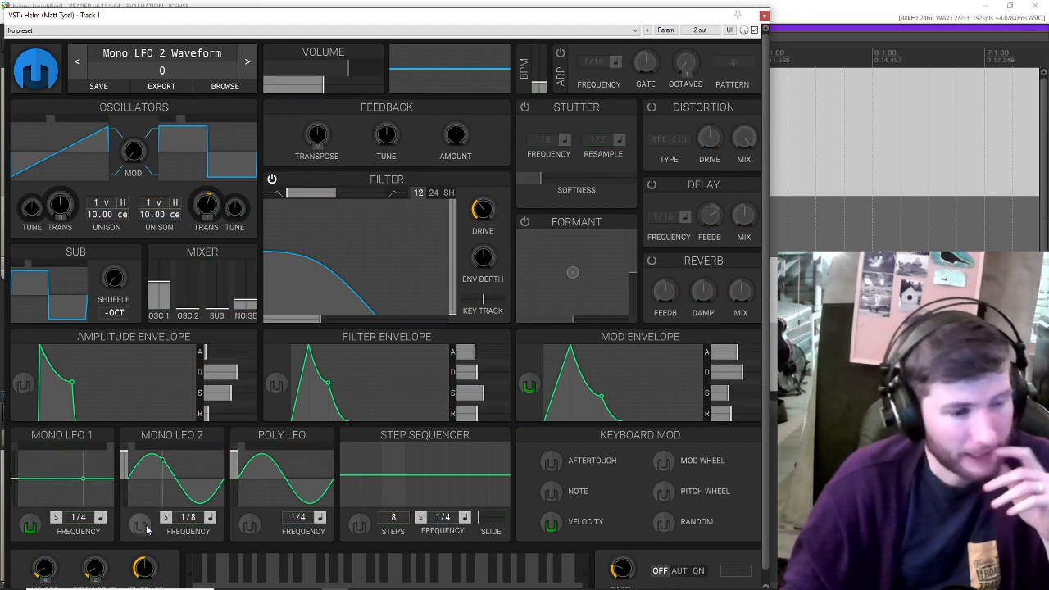
- Modulate oscillator 1's tune with the poly LFO by 20.00 cents
left_click(250, 525)
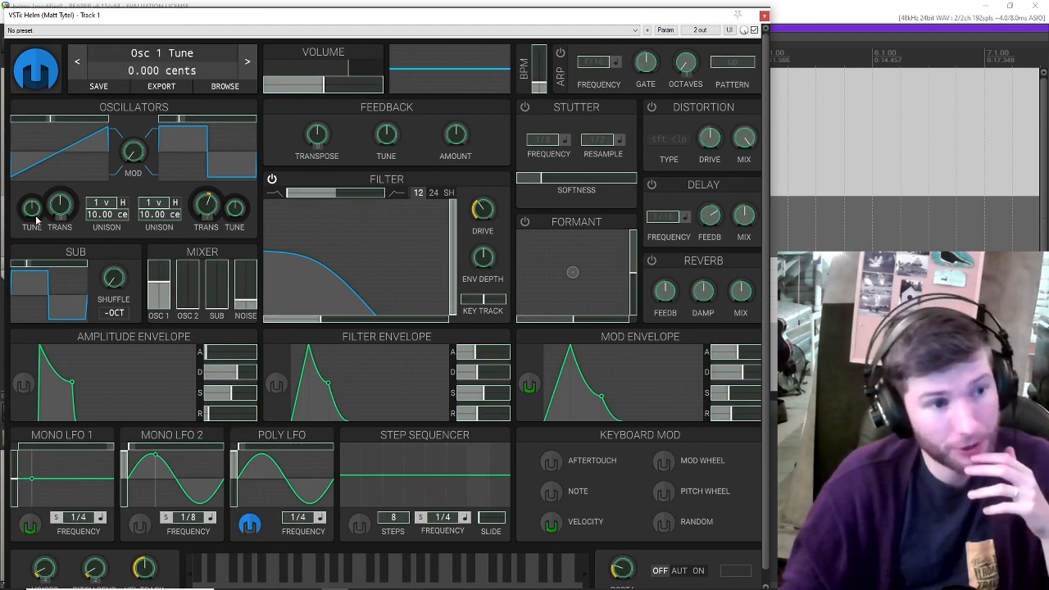
left_click_drag(31, 207, 31, 197)
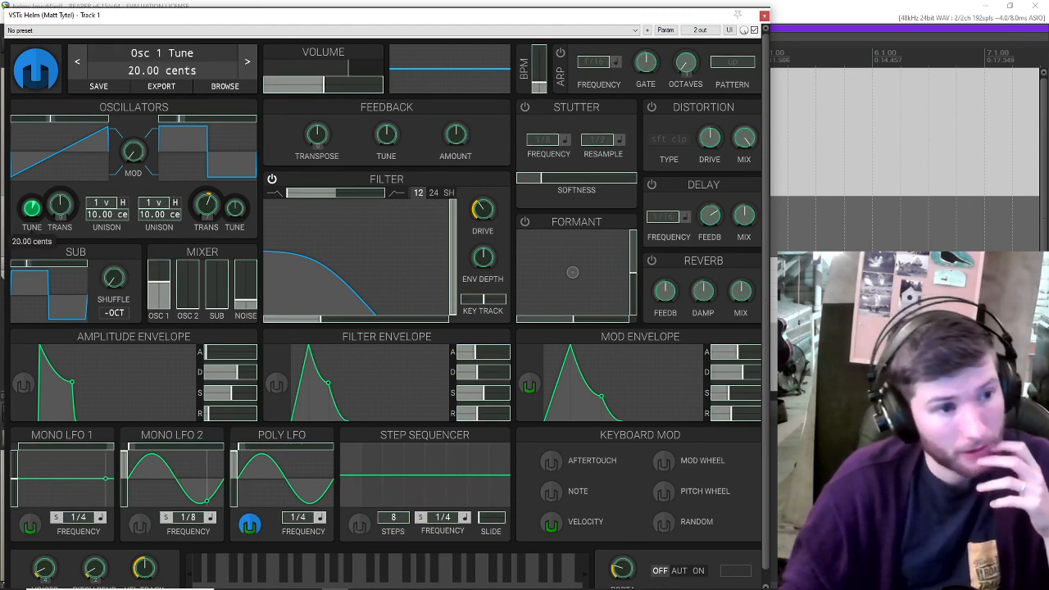
left_click(250, 526)
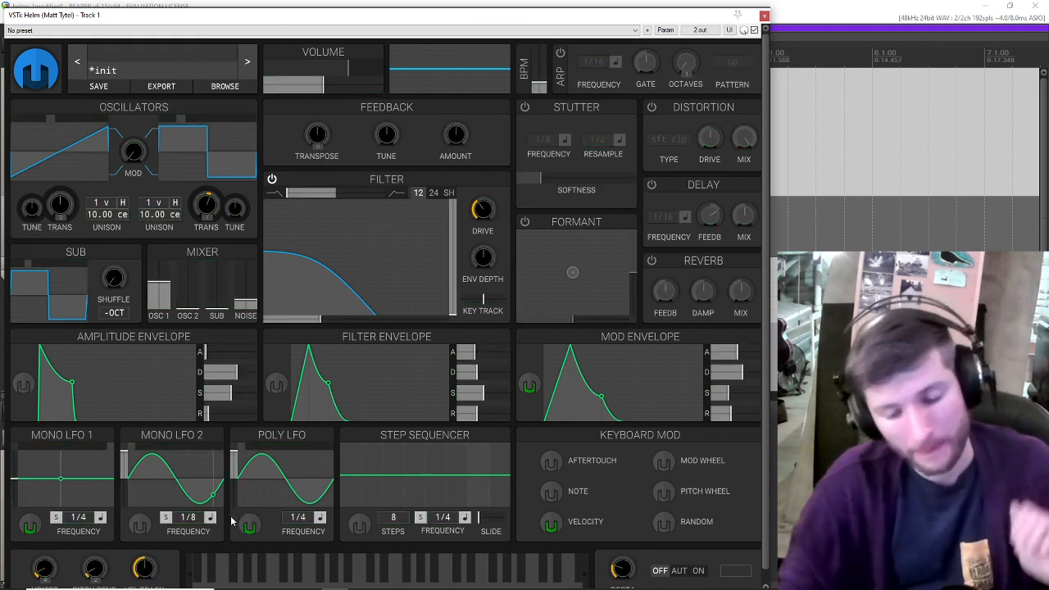
- Change the poly LFO to a square wave and modulate oscillator 1's transpose with it by 11 semitones, replacing its tune modulation
left_click(264, 459)
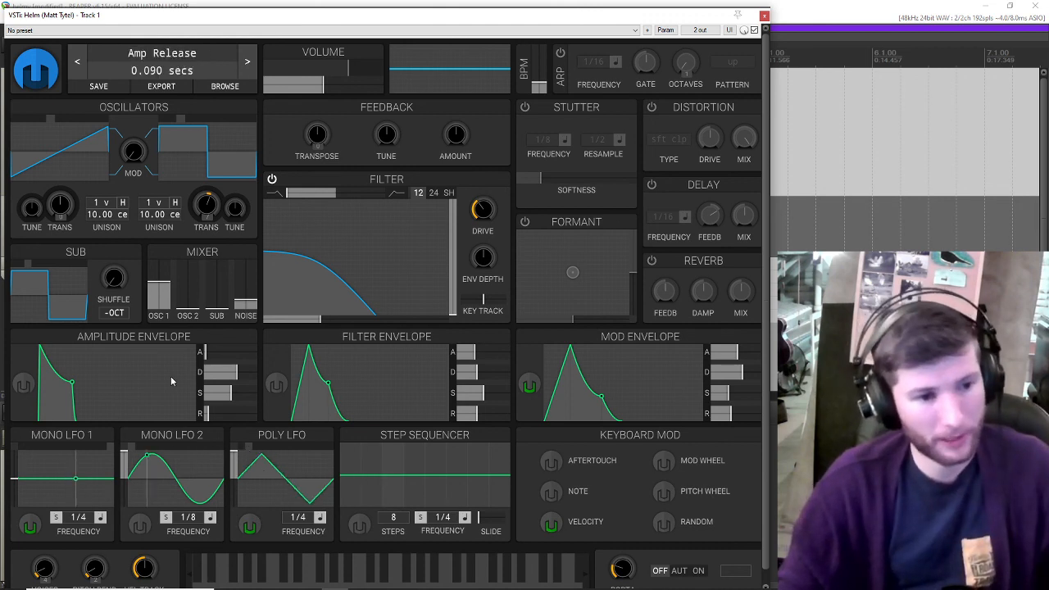
left_click(256, 452)
left_click(250, 525)
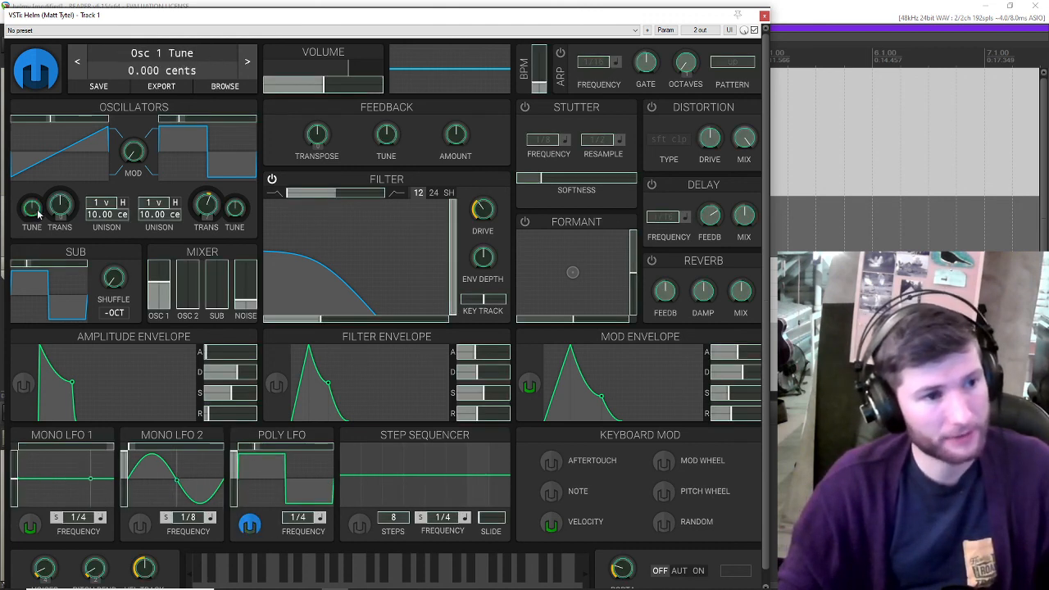
left_click_drag(60, 207, 60, 197)
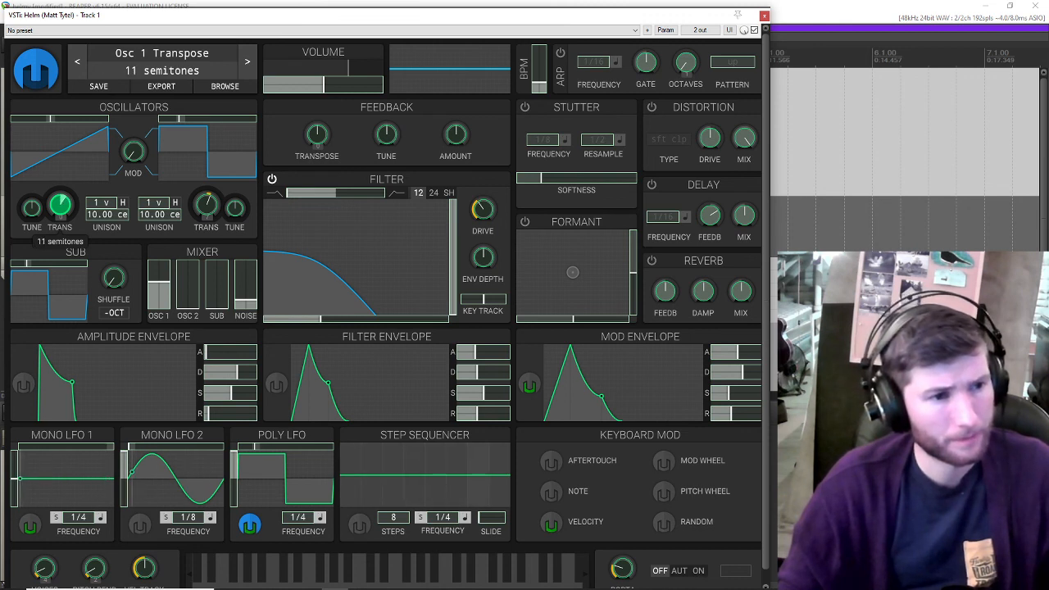
left_click(250, 525)
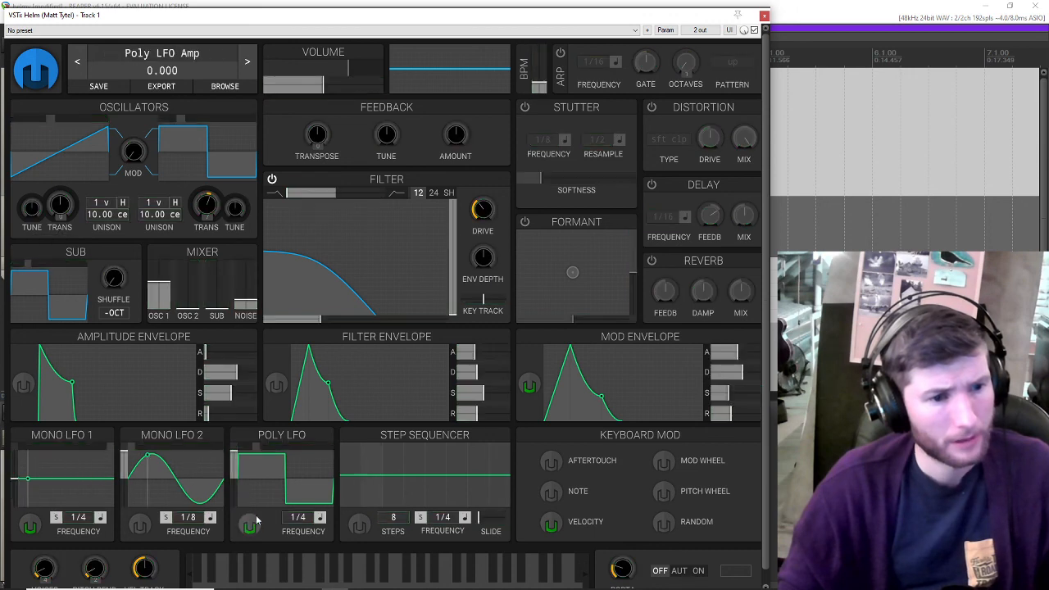
- Switch the poly LFO's waveform to 3 pyramid and recheck its modulation assignments
left_click(308, 446)
right_click(303, 449)
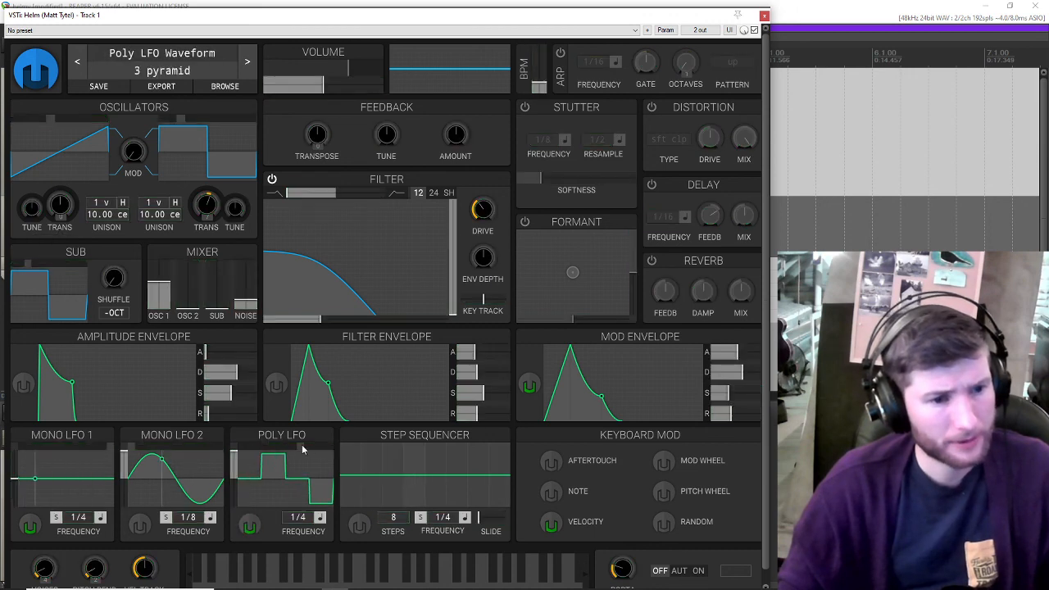
left_click(256, 527)
left_click(253, 526)
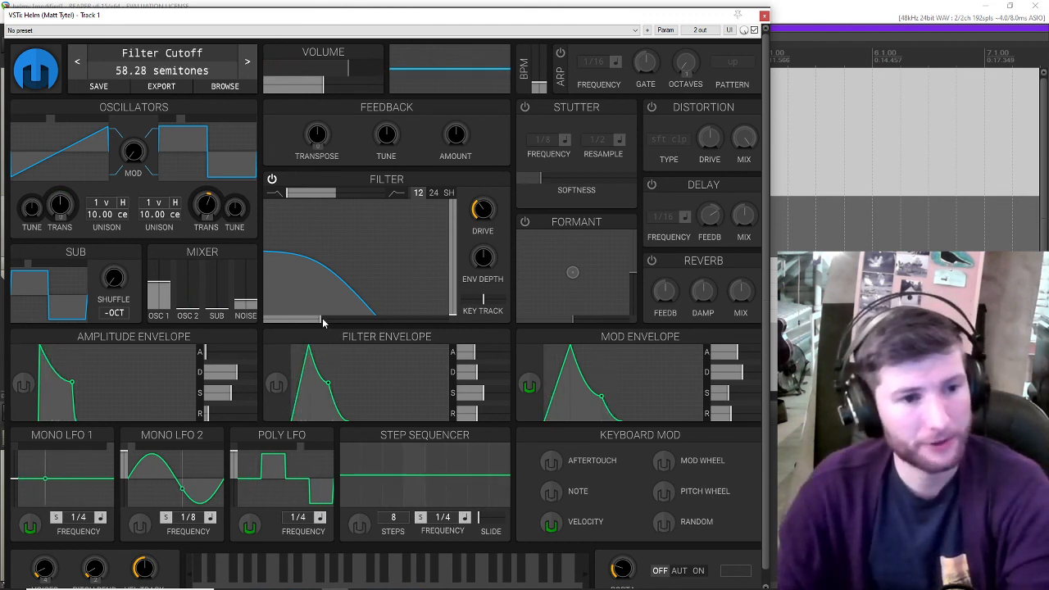
- Raise the filter cutoff well up its range to brighten the sound
left_click_drag(323, 318, 379, 318)
left_click_drag(382, 270, 409, 315)
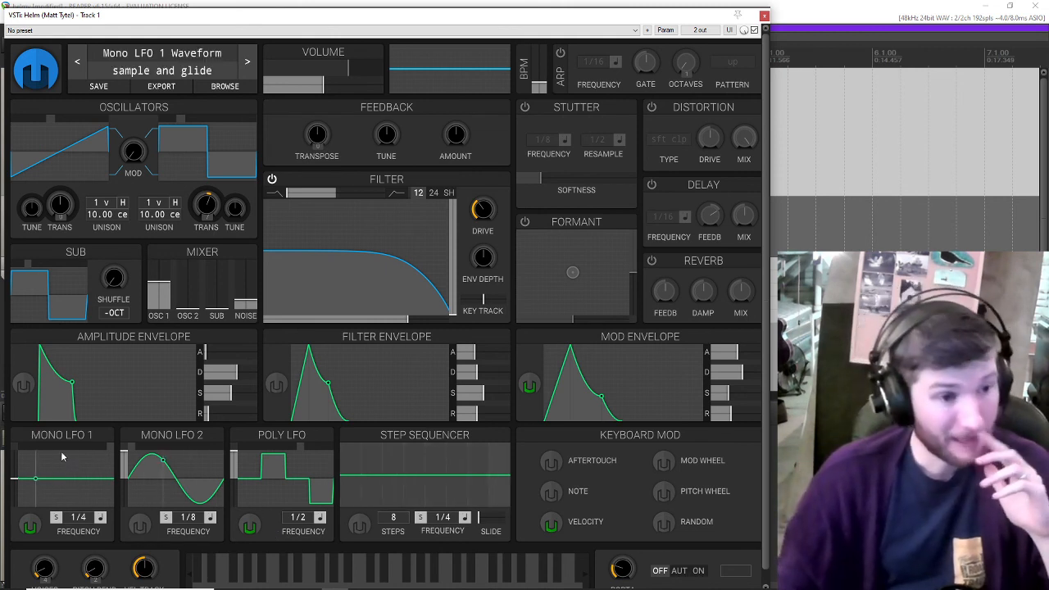
- Set Mono LFO 2 to a 3 pyramid waveform at a 1/2 tempo and modulate oscillator 1's transpose with it
scroll(194, 452, "down", 8)
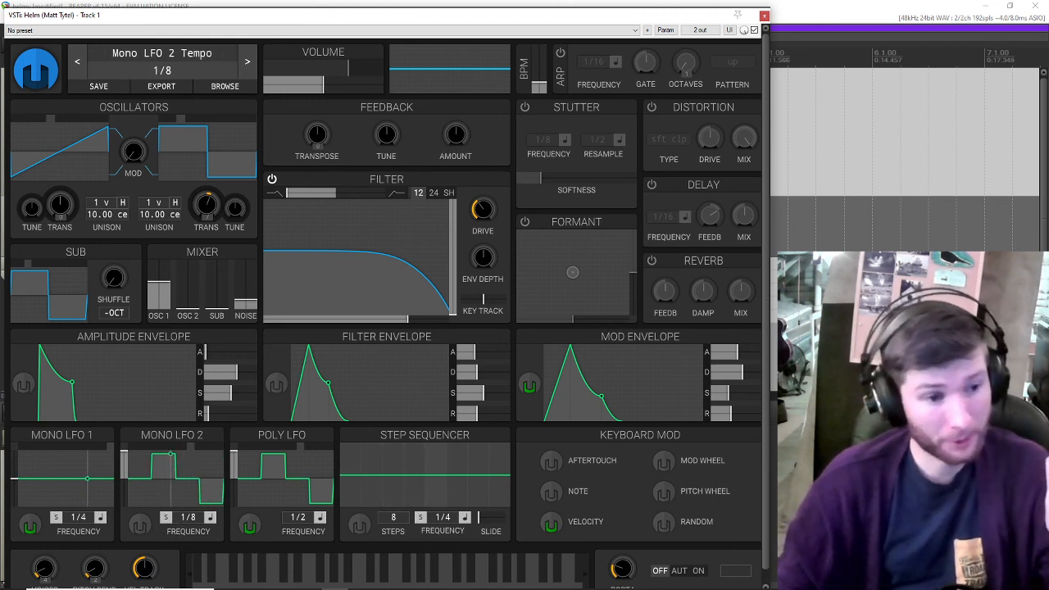
left_click(140, 525)
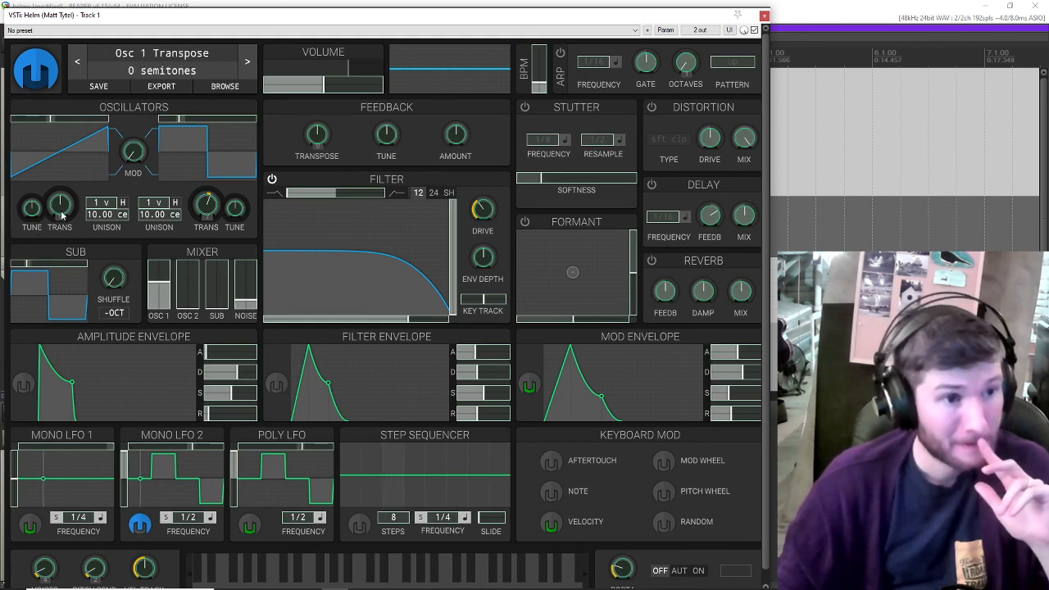
left_click_drag(61, 215, 61, 205)
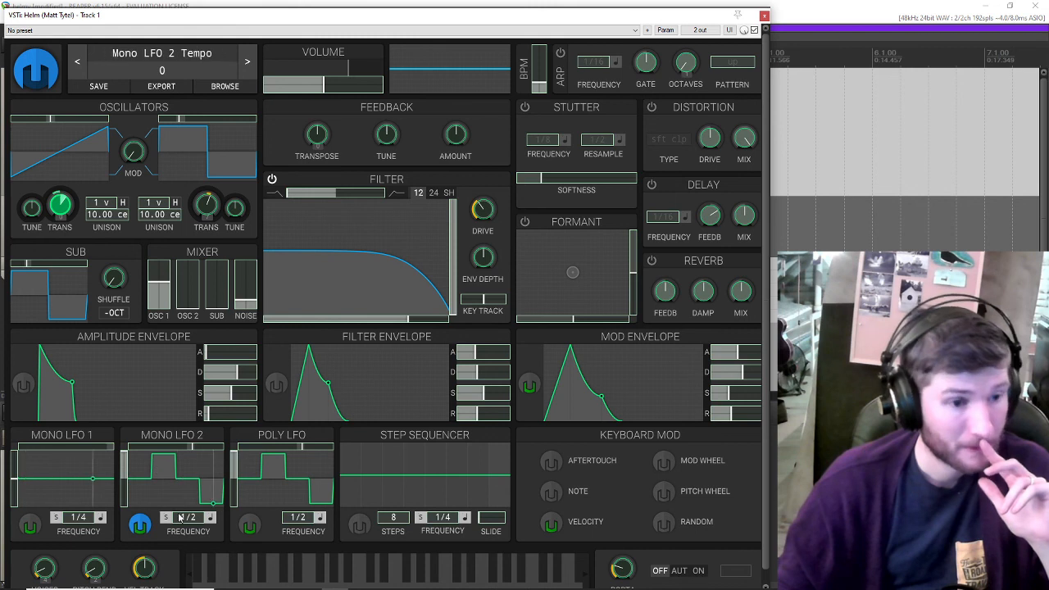
left_click(139, 525)
- Set Mono LFO 2's amplitude to zero, taking the poly LFO's amplitude down to zero and back up to full for comparison
left_click_drag(233, 475, 244, 492)
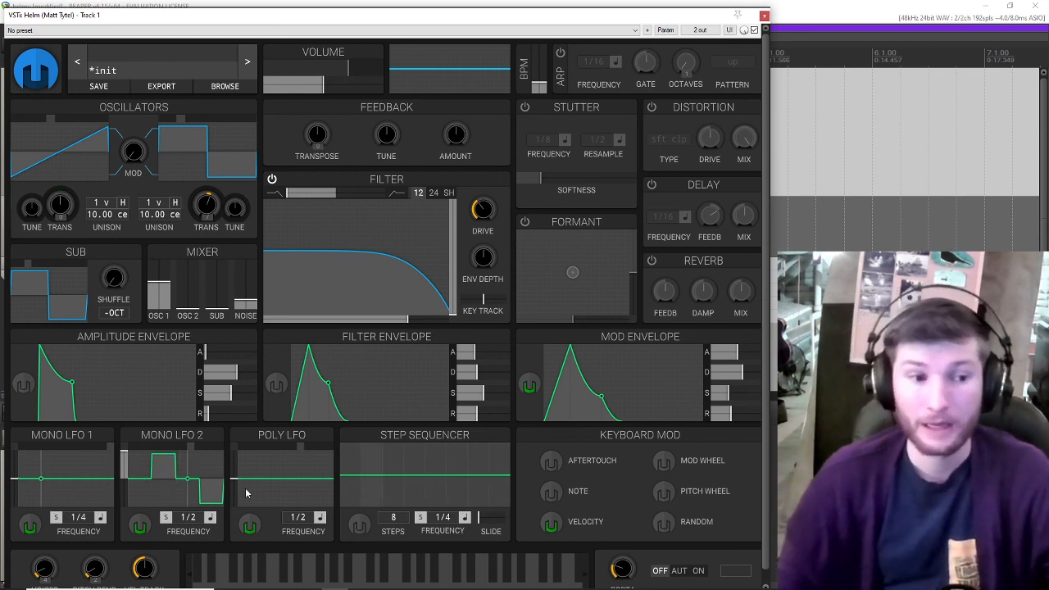
double_click(126, 483)
left_click_drag(232, 481, 233, 452)
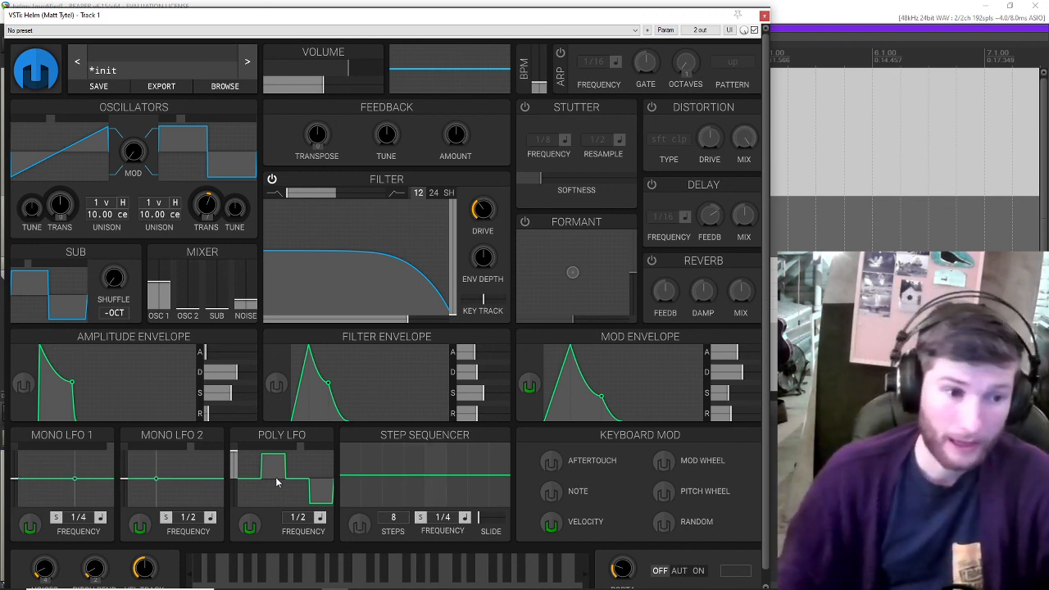
- Change the poly LFO's waveform to square
left_click(263, 449)
left_click(264, 450)
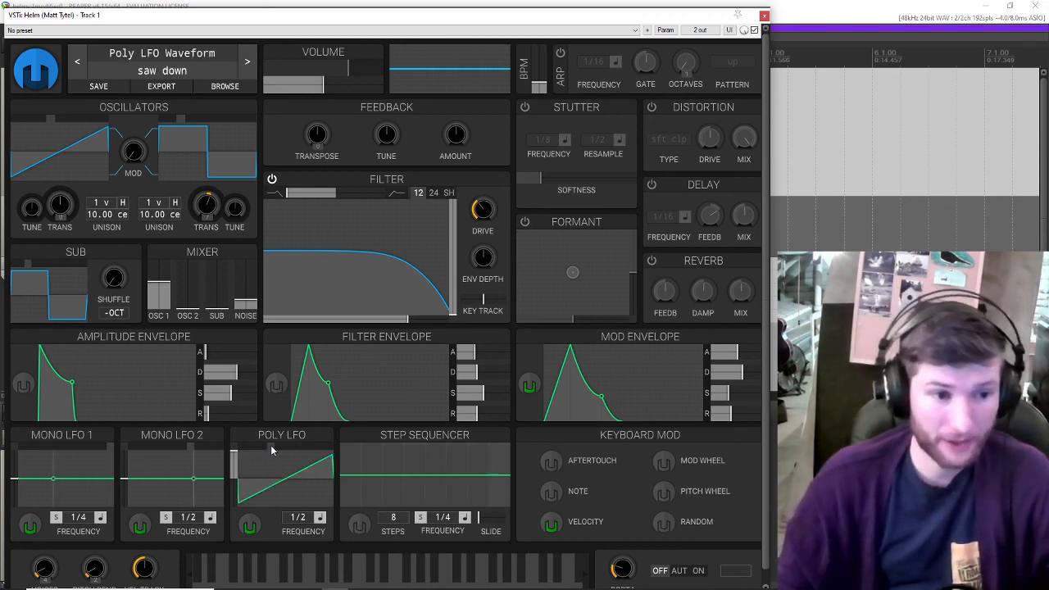
left_click(261, 451)
left_click(255, 451)
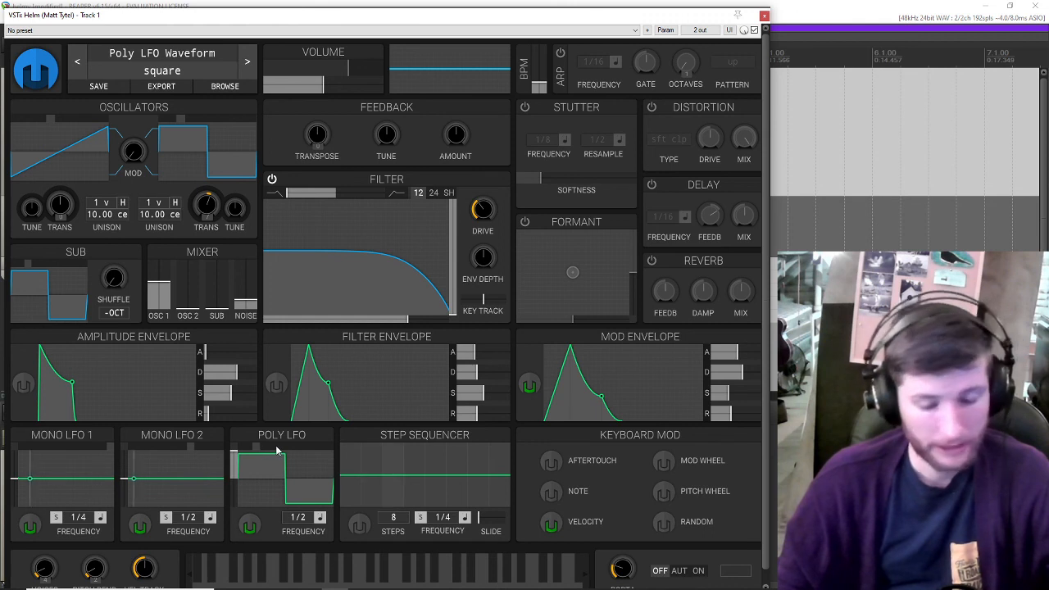
- Give the amplitude envelope a short decay, low sustain and longer release, and set the poly LFO's frequency to 1/8
left_click_drag(73, 382, 58, 420)
left_click_drag(210, 416, 209, 394)
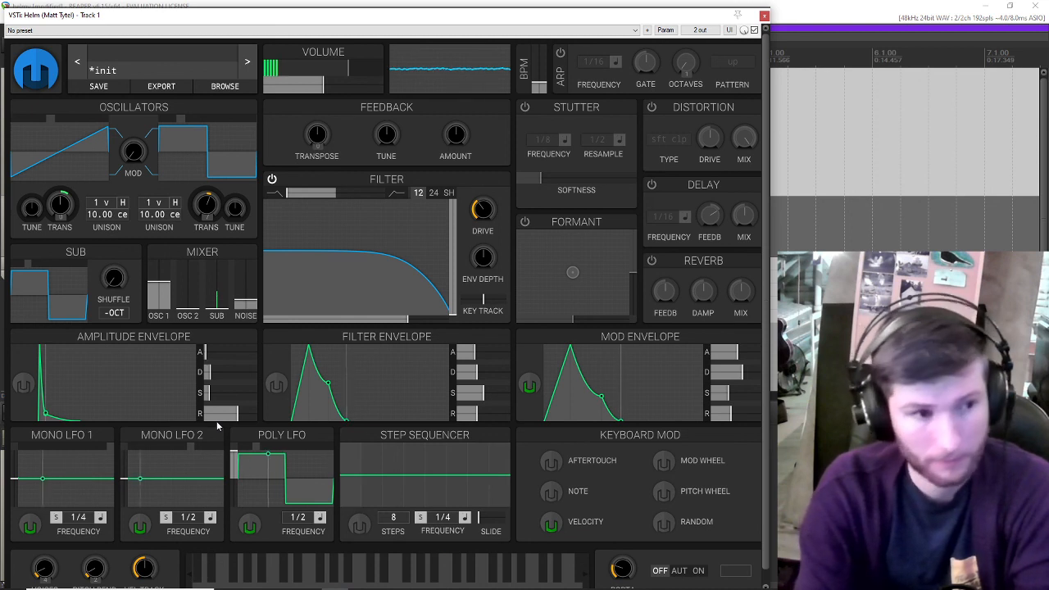
mouse_move(211, 421)
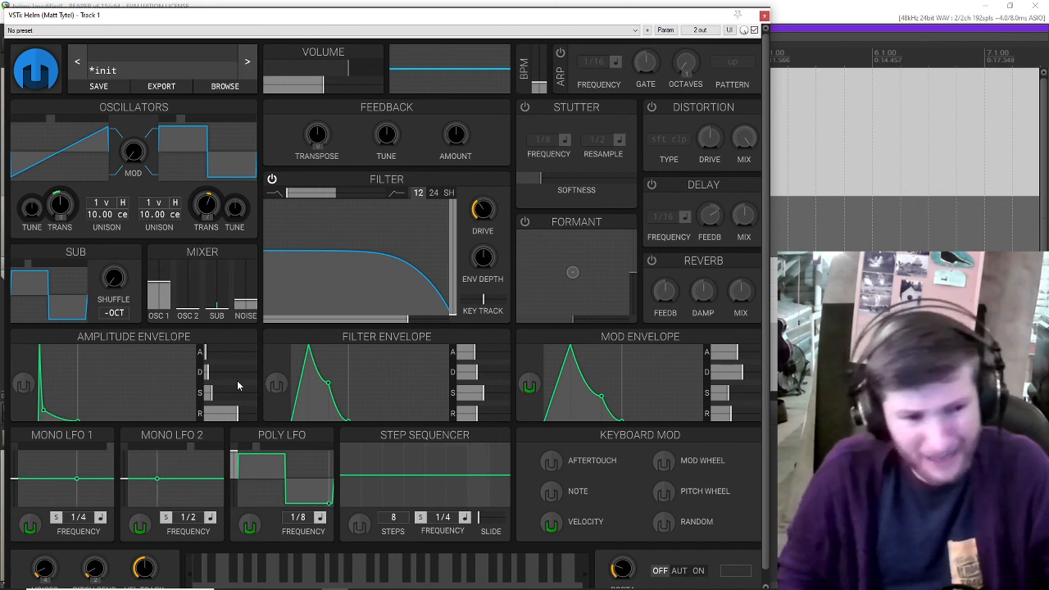
- Change the poly LFO to a sine wave and modulate oscillator 1's tune with it by 30.40 cents, replacing its transpose modulation
left_click(248, 452)
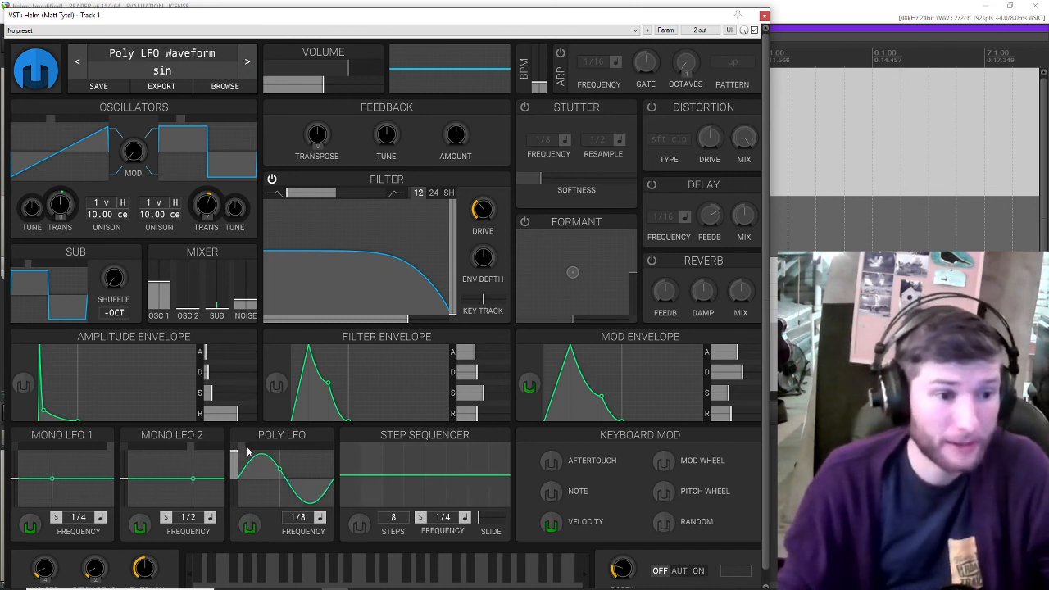
left_click(250, 526)
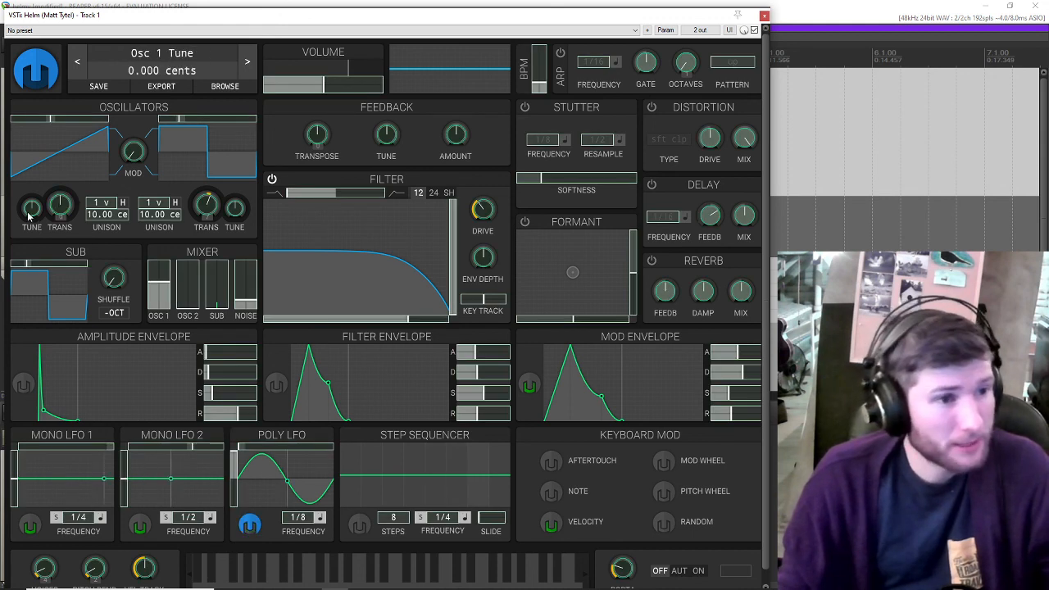
left_click_drag(29, 216, 30, 206)
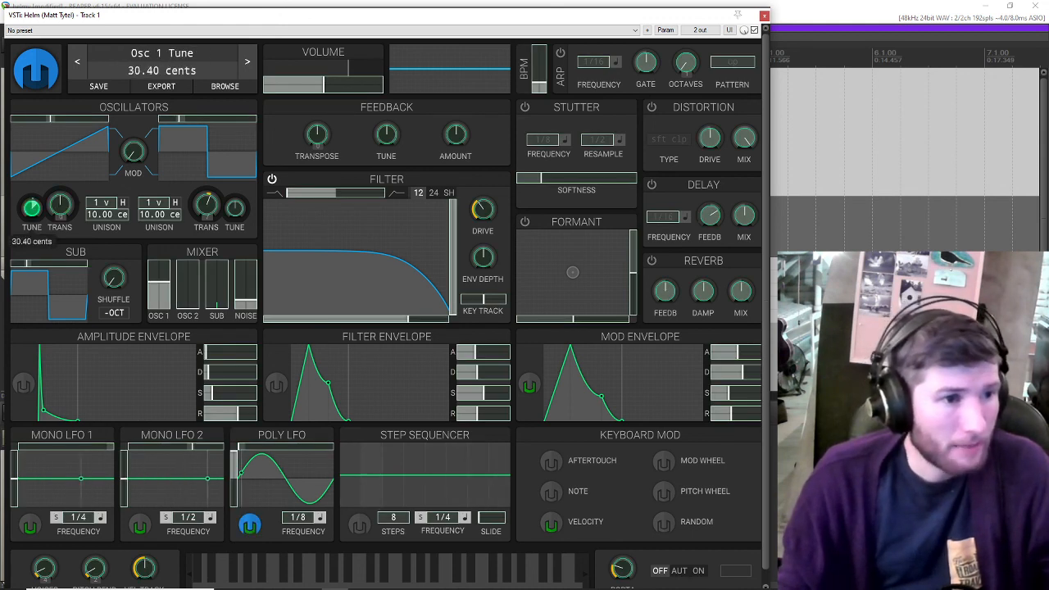
left_click(247, 525)
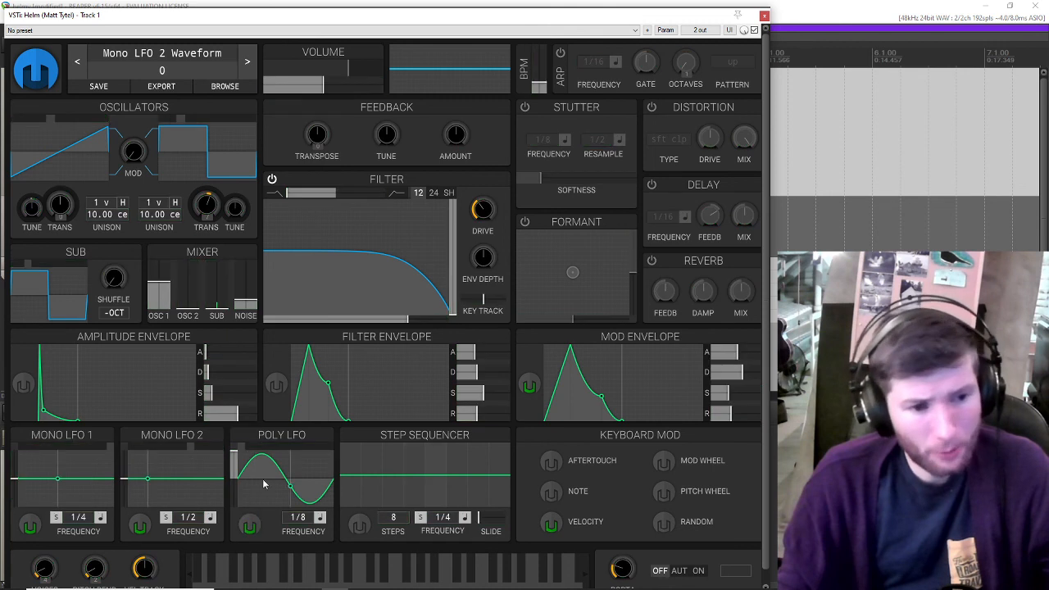
left_click_drag(252, 448, 242, 450)
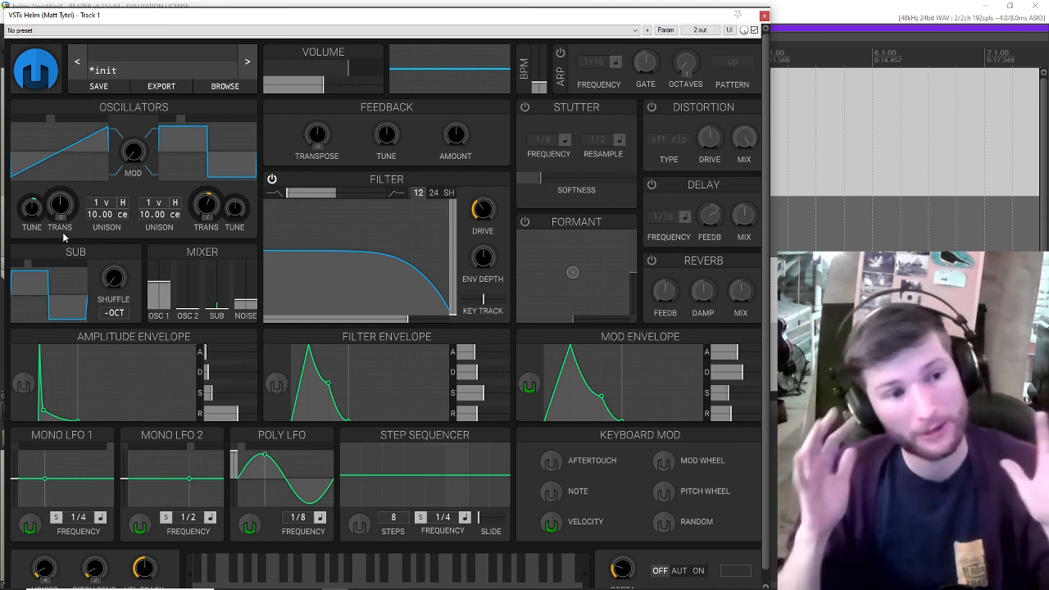
left_click_drag(100, 214, 100, 197)
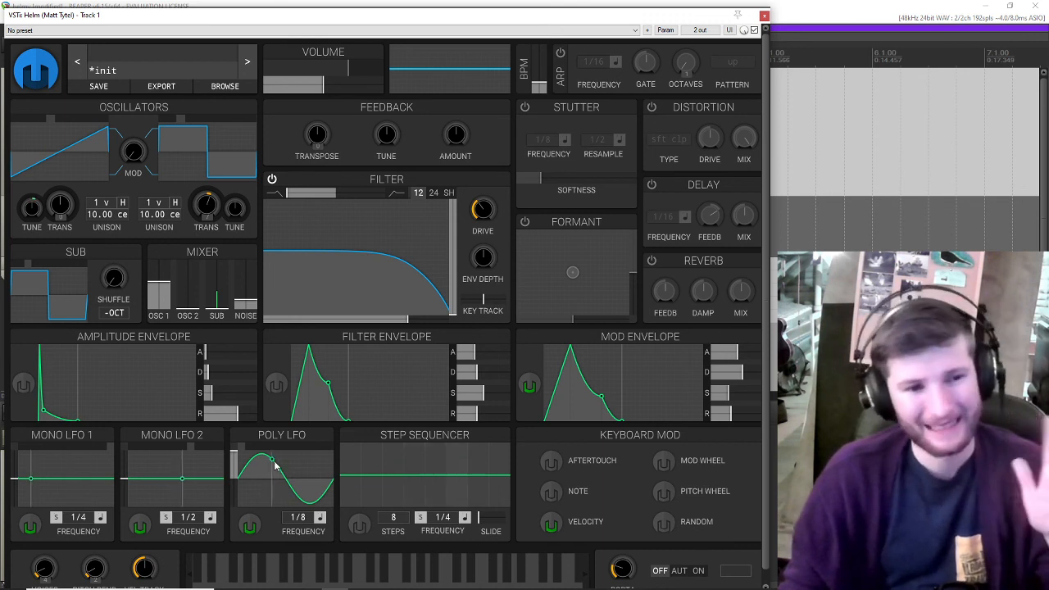
- Remove the poly LFO's modulation from oscillator 1's tune
left_click(251, 524)
left_click_drag(31, 206, 27, 211)
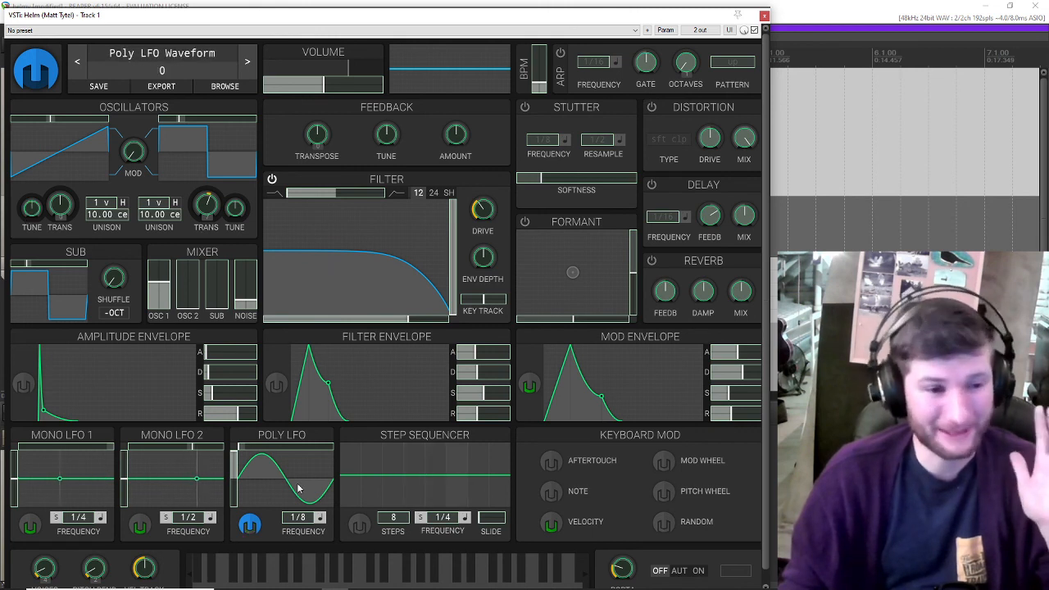
left_click(250, 525)
left_click(250, 524)
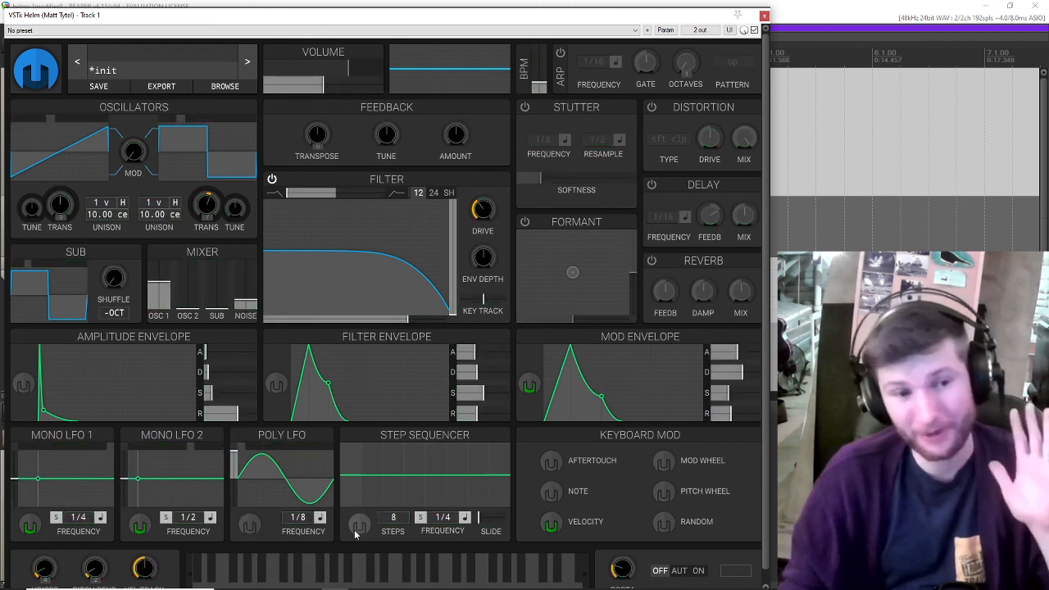
- Draw a pattern of alternating high and low values across the step sequencer's 8 steps, with step 8 at 0.932
mouse_move(385, 524)
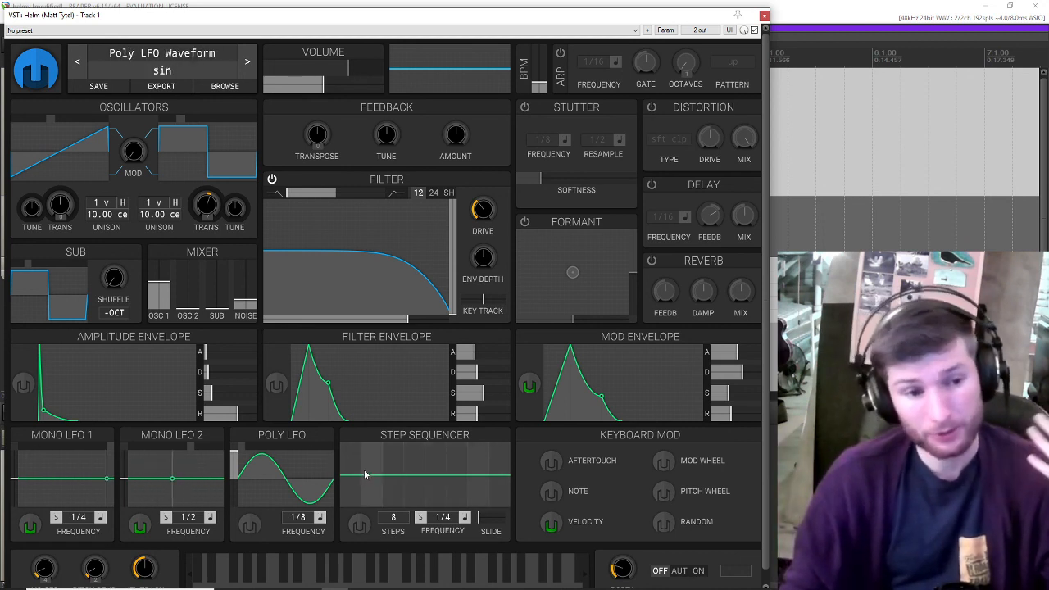
left_click_drag(371, 473, 373, 443)
mouse_move(392, 489)
left_mouse_down()
mouse_move(394, 513)
mouse_move(419, 459)
mouse_move(446, 496)
mouse_move(458, 443)
mouse_move(489, 497)
mouse_move(500, 445)
left_mouse_up()
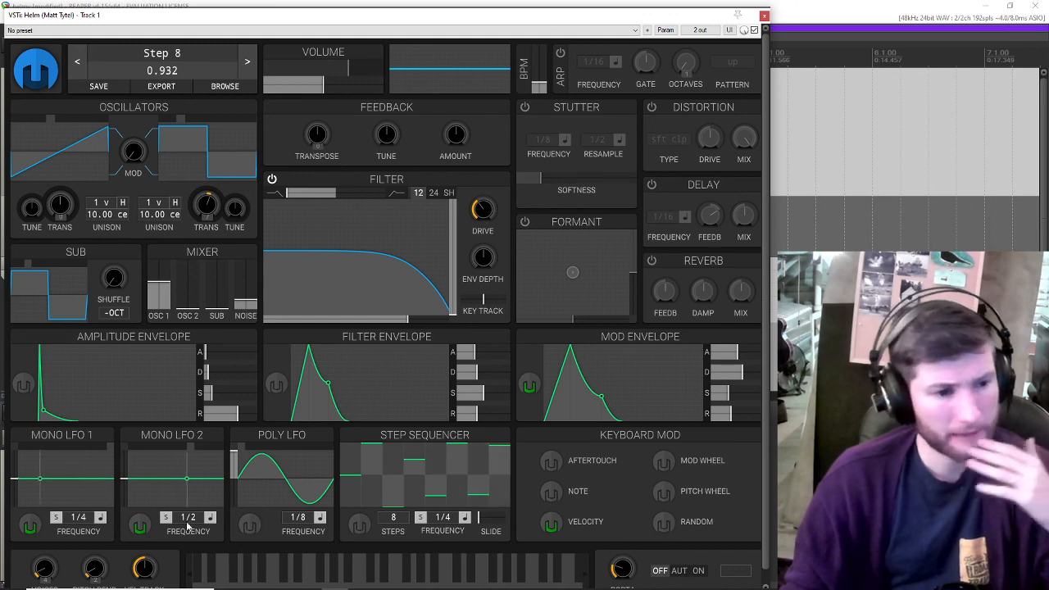
- Lower the filter cutoff to 77.20 semitones and modulate it by 33.97 semitones with the step sequencer at a 1/16 tempo
left_click(359, 525)
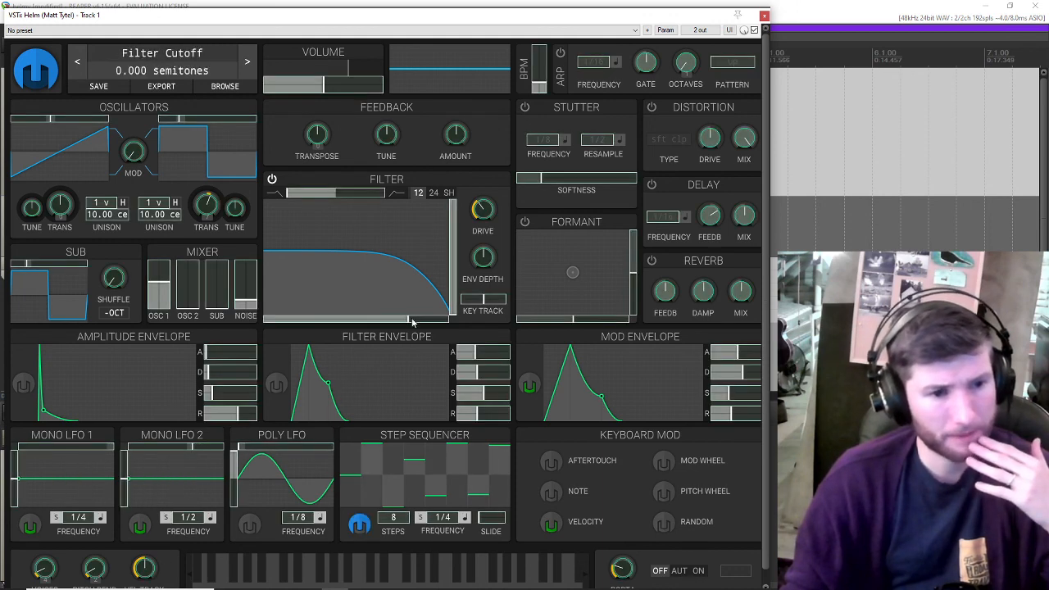
left_click_drag(413, 321, 355, 322)
left_click(360, 525)
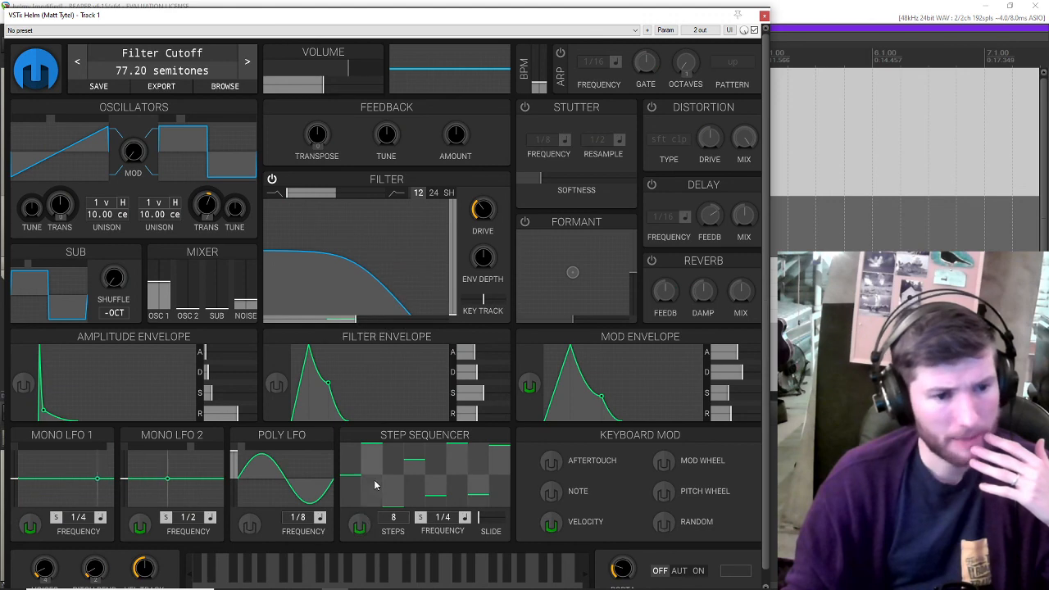
left_click(359, 525)
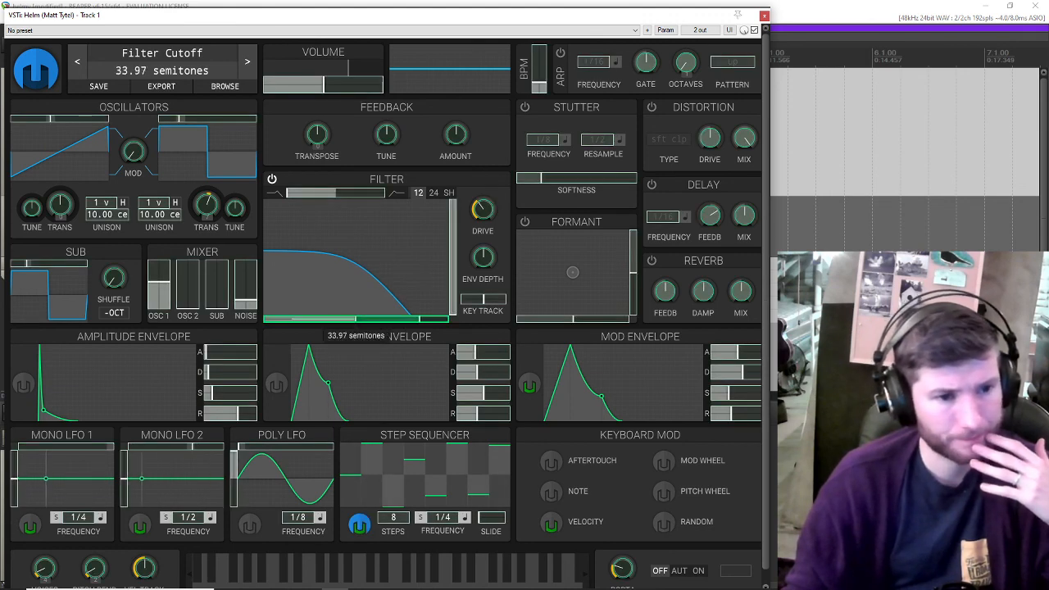
left_click(370, 552)
left_click(359, 526)
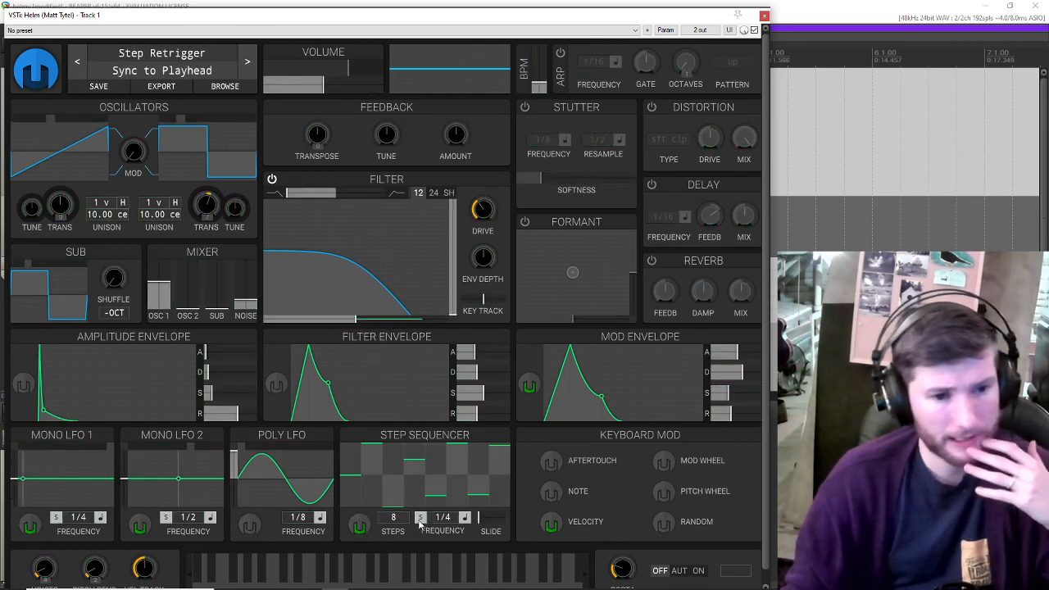
left_click_drag(443, 518, 443, 506)
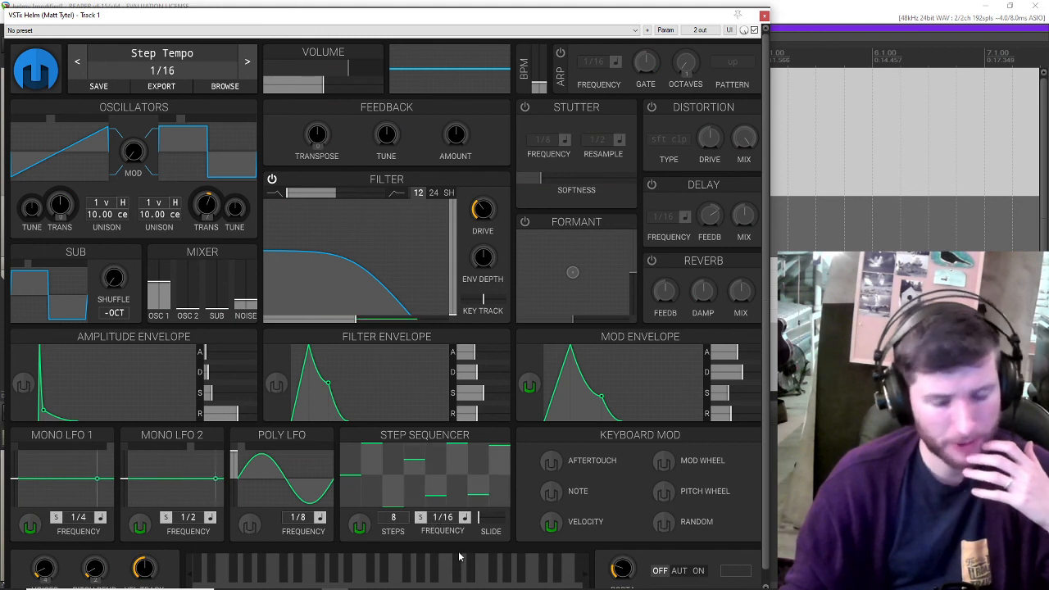
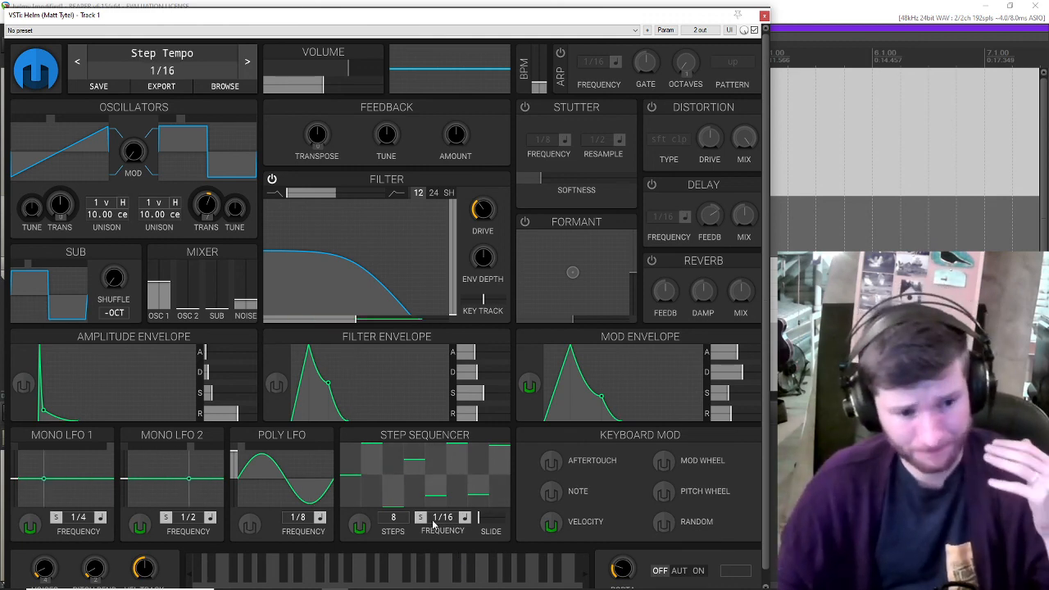
- Reduce the step sequencer to 2 steps with step 1 at its minimum, and run it at 1/4 with the slide at full
left_click_drag(394, 518, 393, 471)
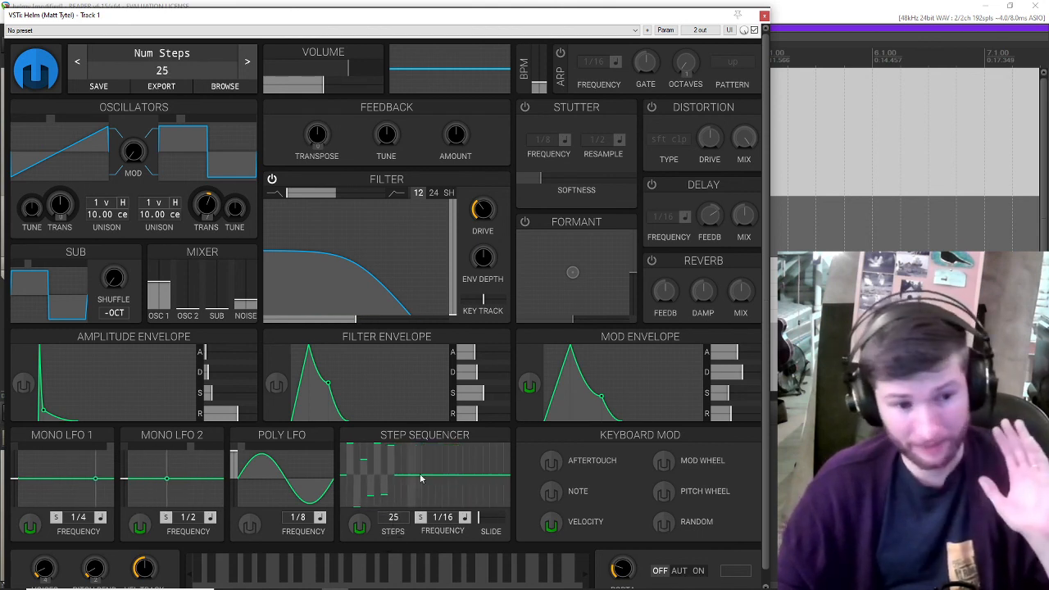
left_click_drag(395, 530, 394, 576)
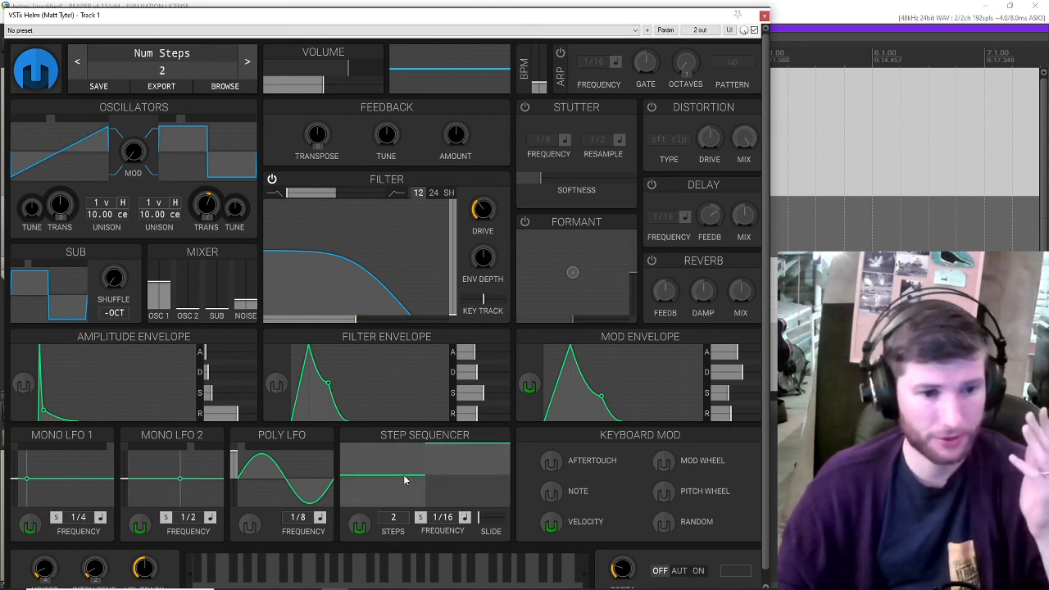
left_click_drag(404, 480, 399, 489)
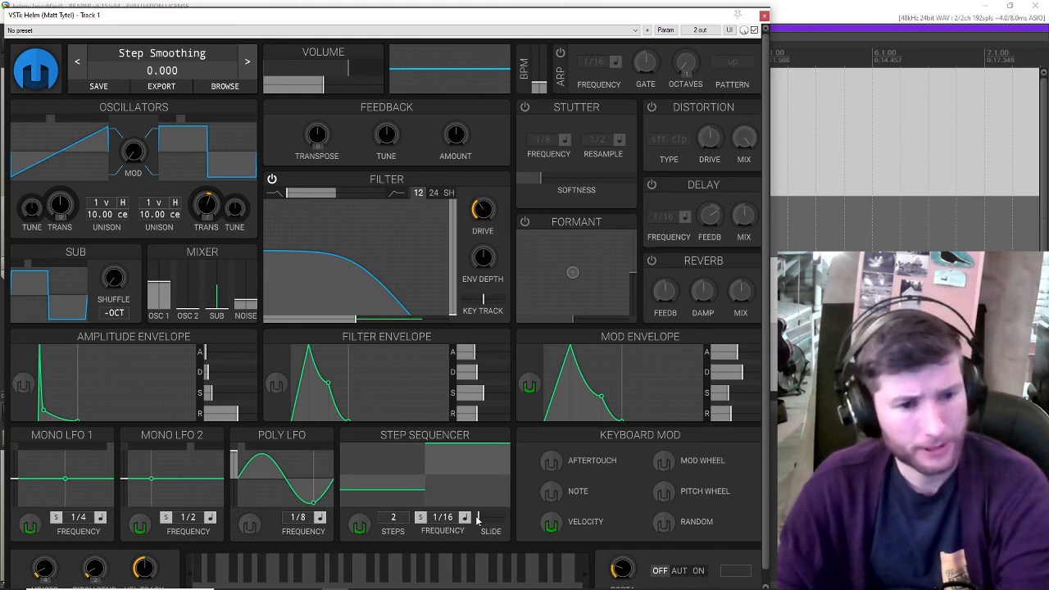
left_click_drag(385, 492, 383, 559)
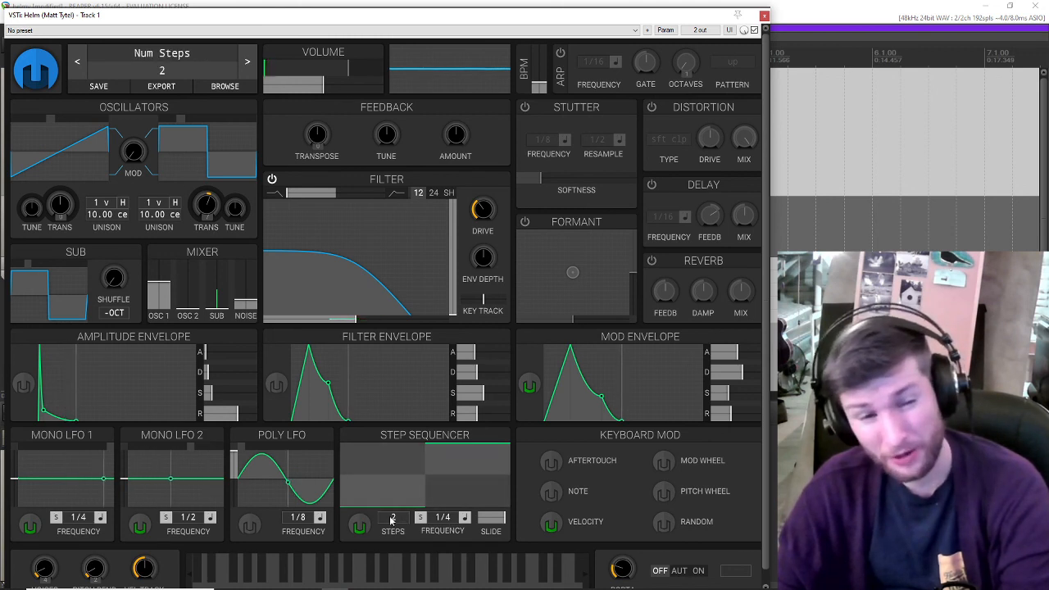
- Expand the step sequencer to 18 steps and flatten every step to zero
left_click_drag(391, 521, 392, 474)
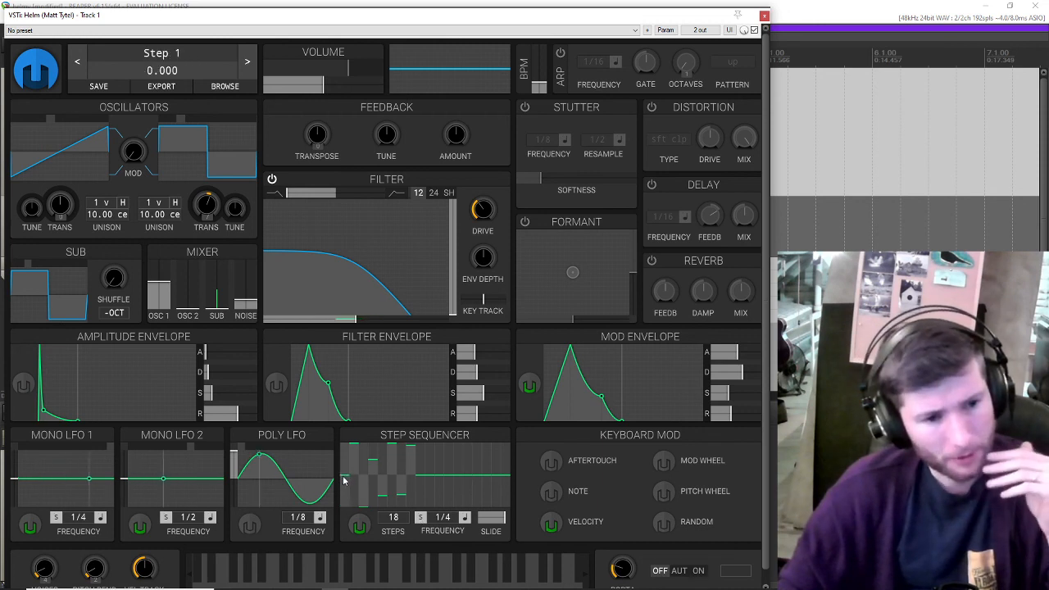
left_click_drag(343, 482, 411, 479)
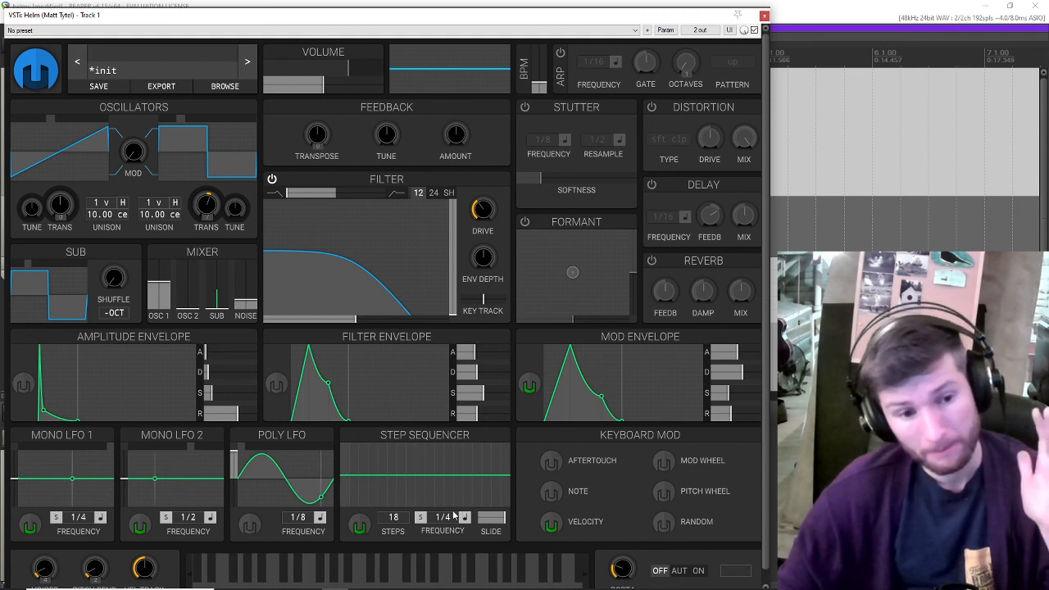
- Set the step sequencer to 26 steps at a 1/32 tempo and switch its sync mode to Retrigger
mouse_move(443, 519)
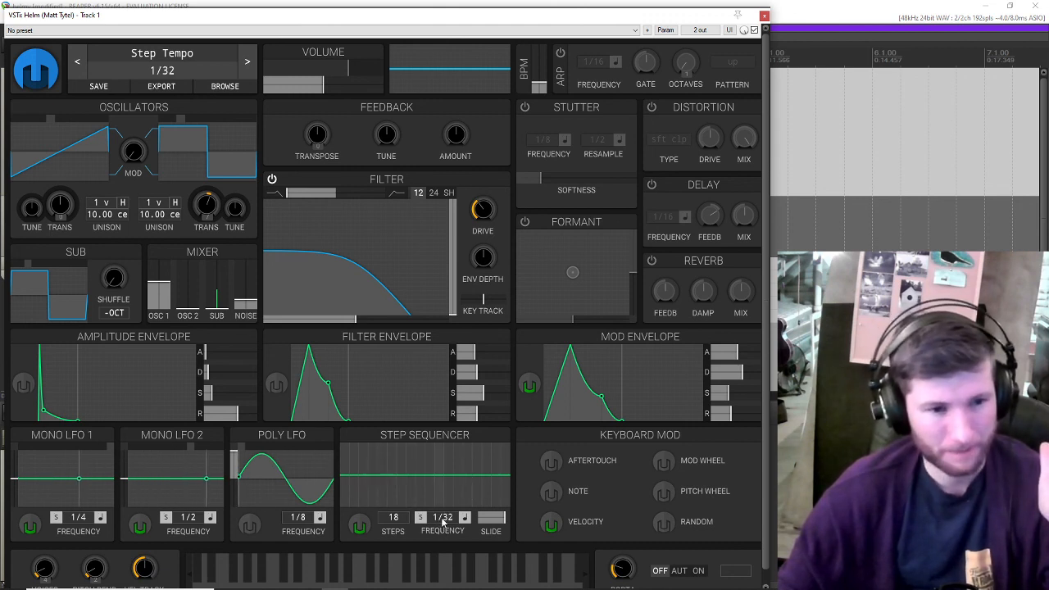
left_click_drag(393, 519, 394, 513)
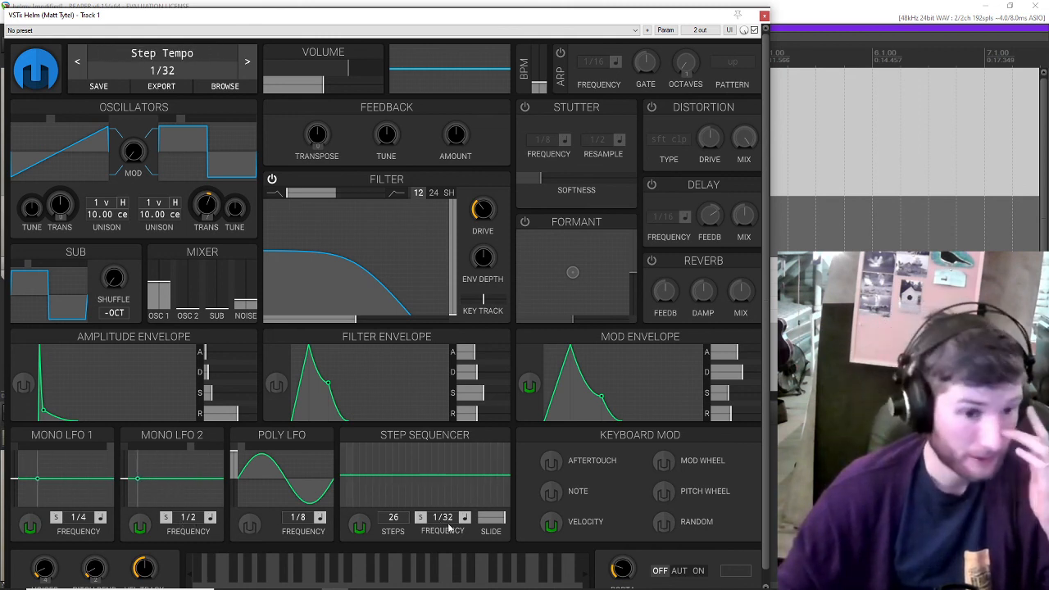
left_click(420, 518)
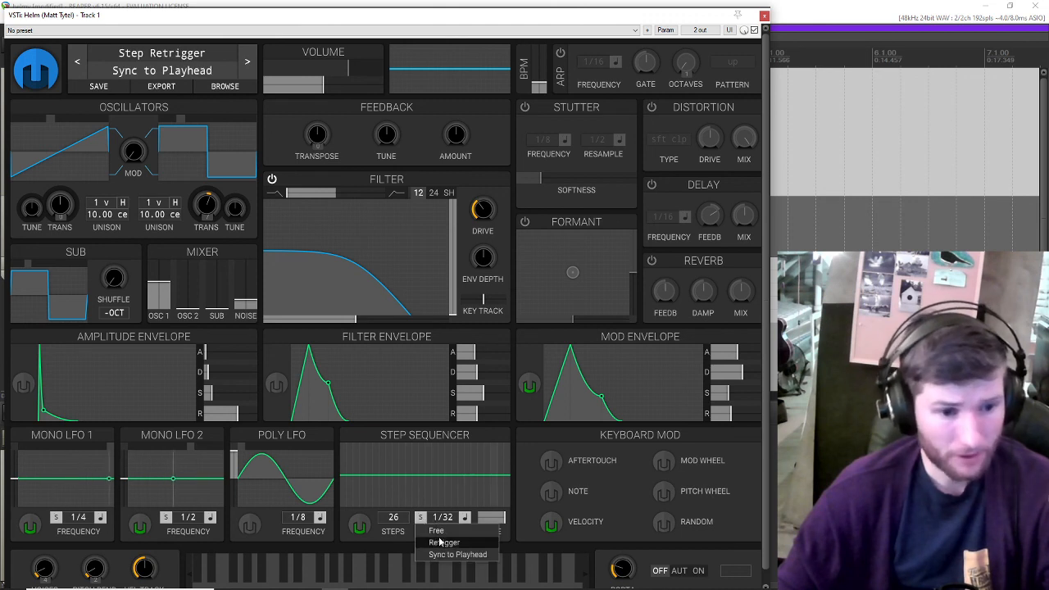
left_click(443, 543)
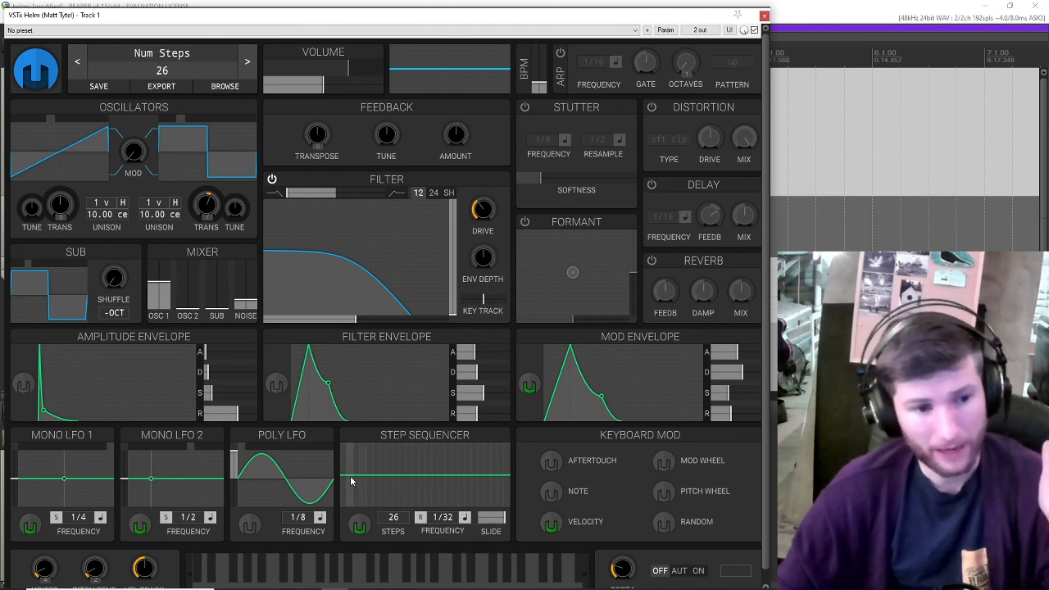
- Draw a 26-step sequencer contour that rises to 1.000 at step 7, dips around step 20, peaks again around step 24 and ends at zero
left_click_drag(350, 478, 355, 479)
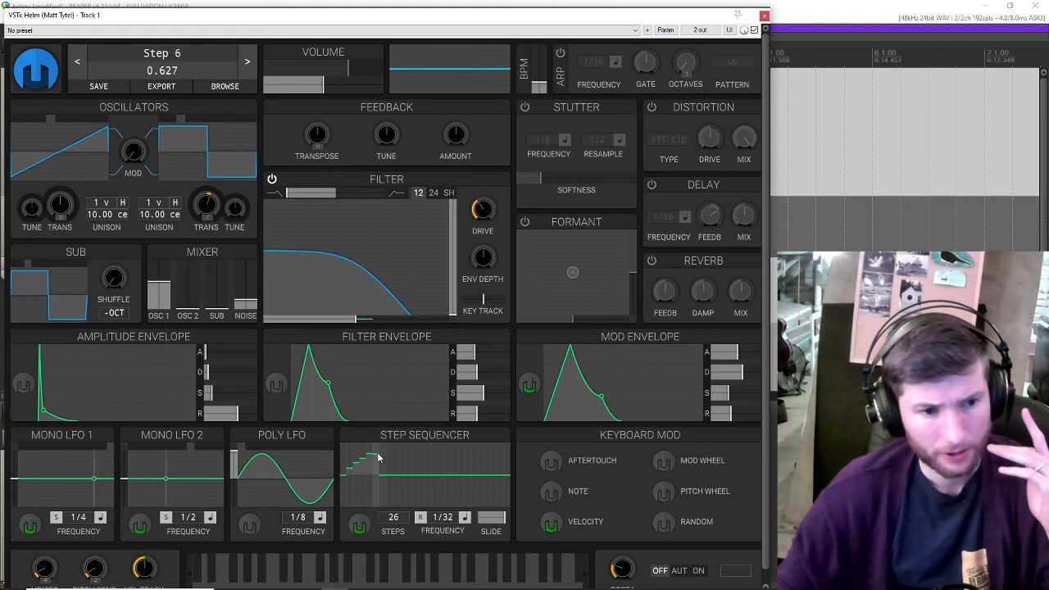
left_click_drag(378, 450, 377, 448)
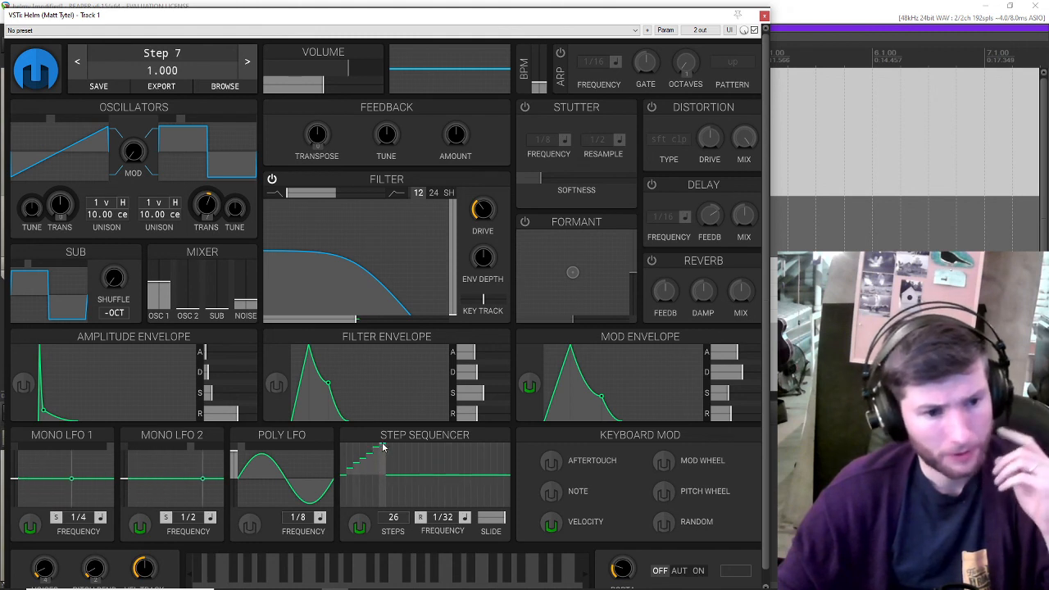
left_click_drag(389, 449, 389, 447)
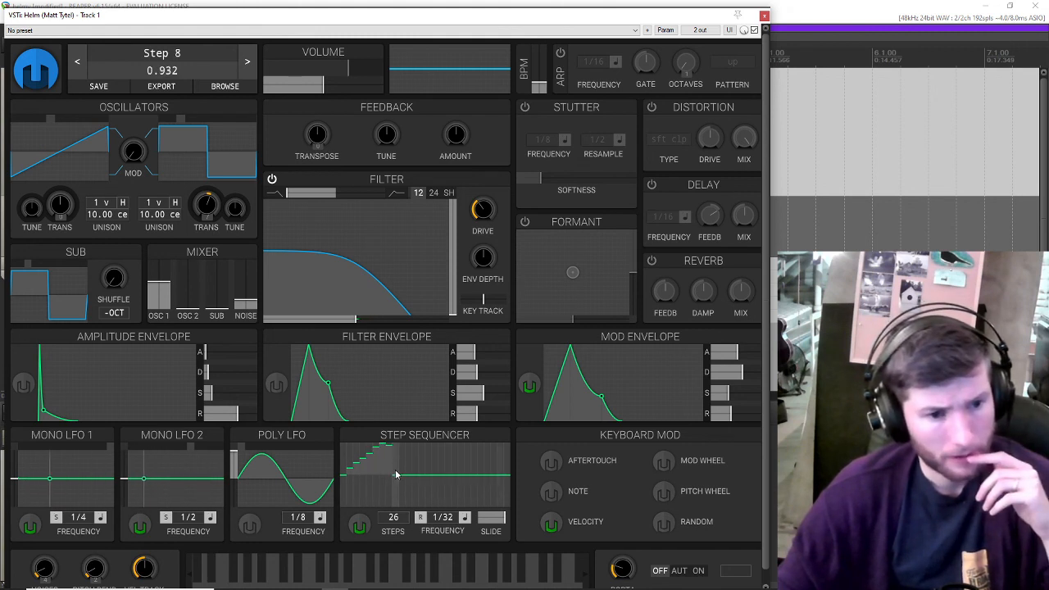
left_click(393, 451)
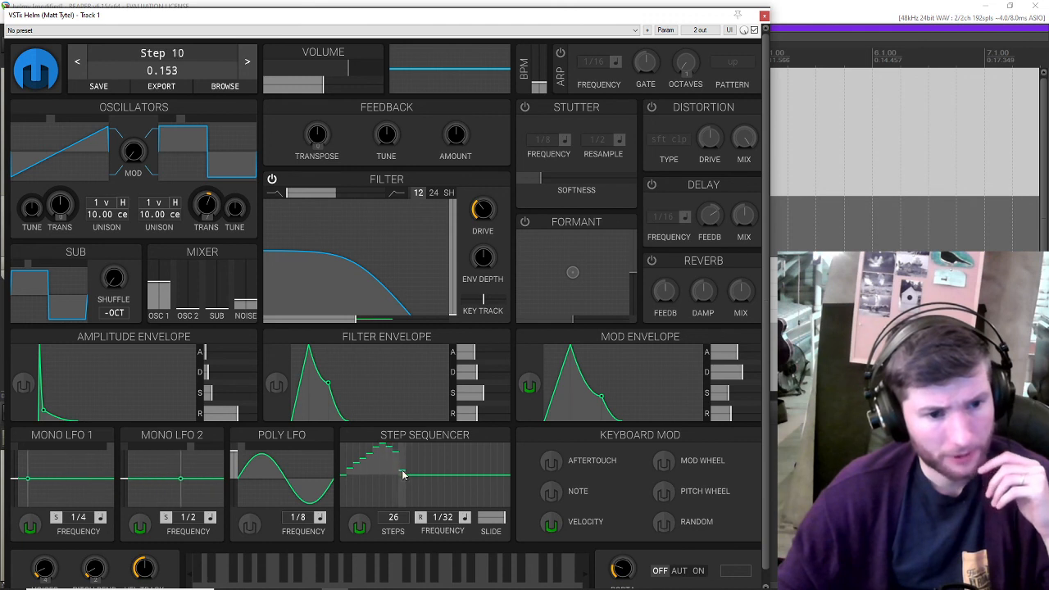
left_click(402, 459)
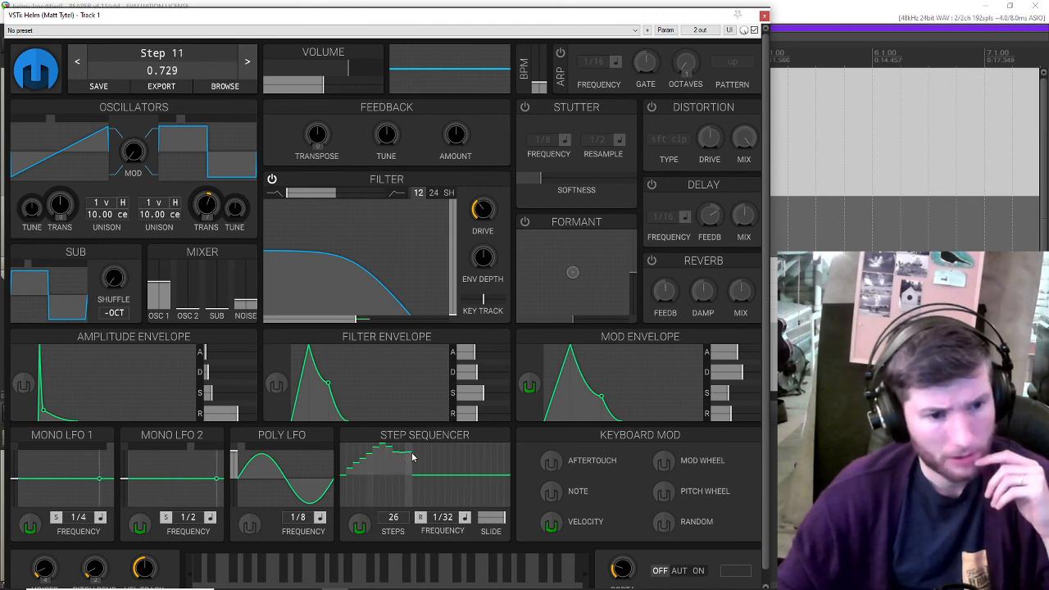
mouse_move(412, 458)
left_mouse_down()
mouse_move(490, 474)
mouse_move(519, 443)
mouse_move(506, 469)
left_mouse_up()
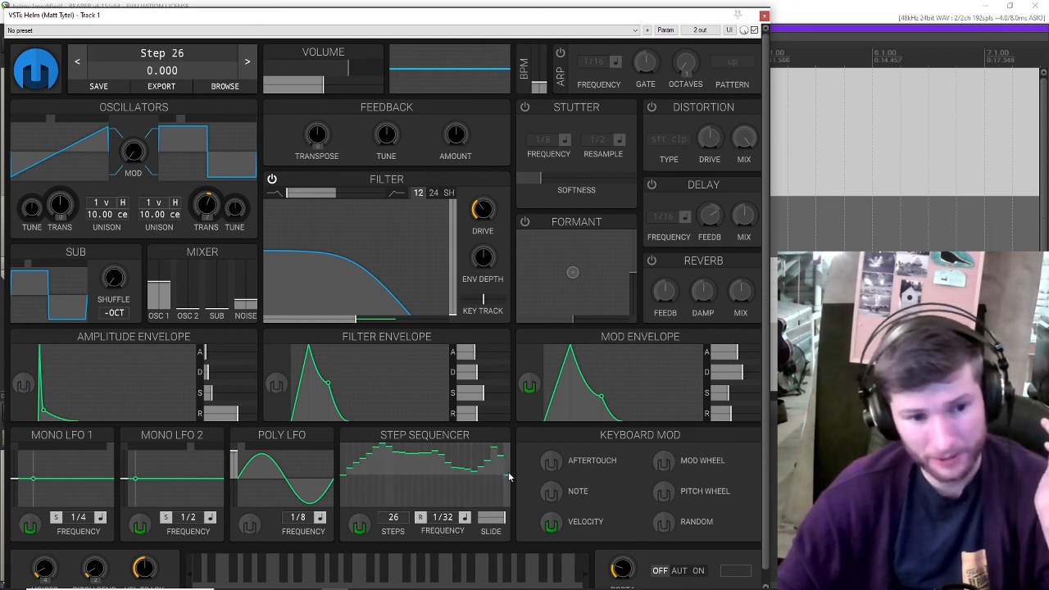
- Expand the step sequencer to 32 steps and shape the added steps so the contour tapers off towards zero
left_click_drag(393, 518, 435, 507)
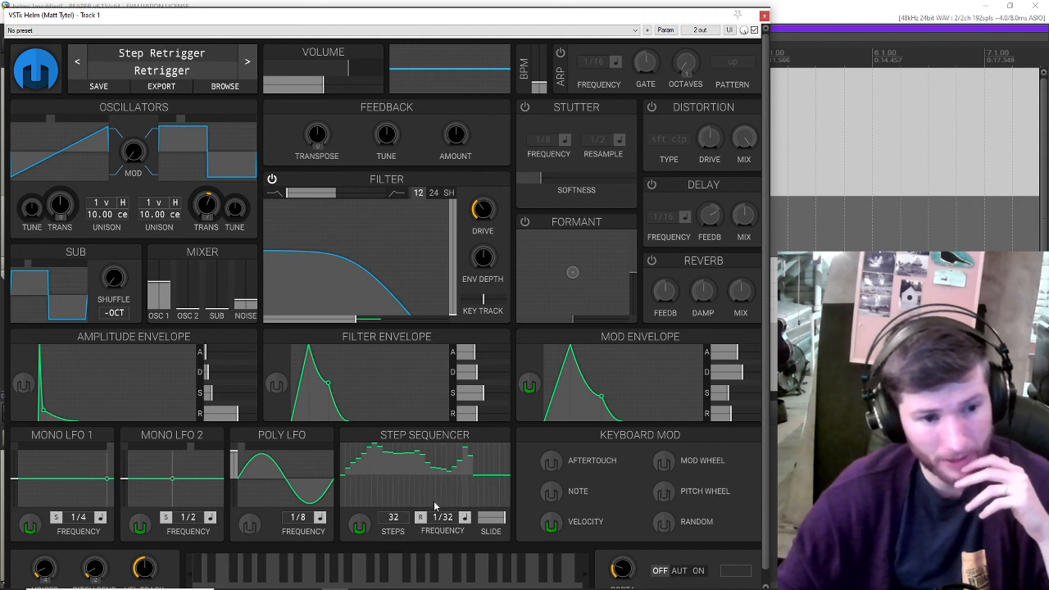
left_click_drag(472, 461, 519, 490)
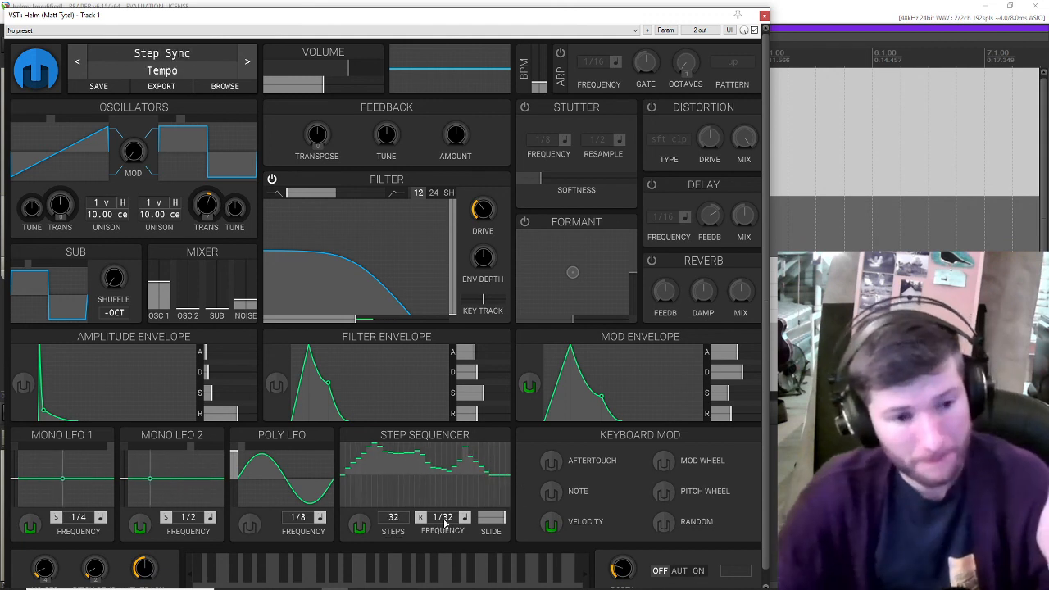
- Lower the filter cutoff and raise the step sequencer's modulation of it to 60.46 semitones
left_click_drag(358, 319, 318, 320)
left_click(358, 527)
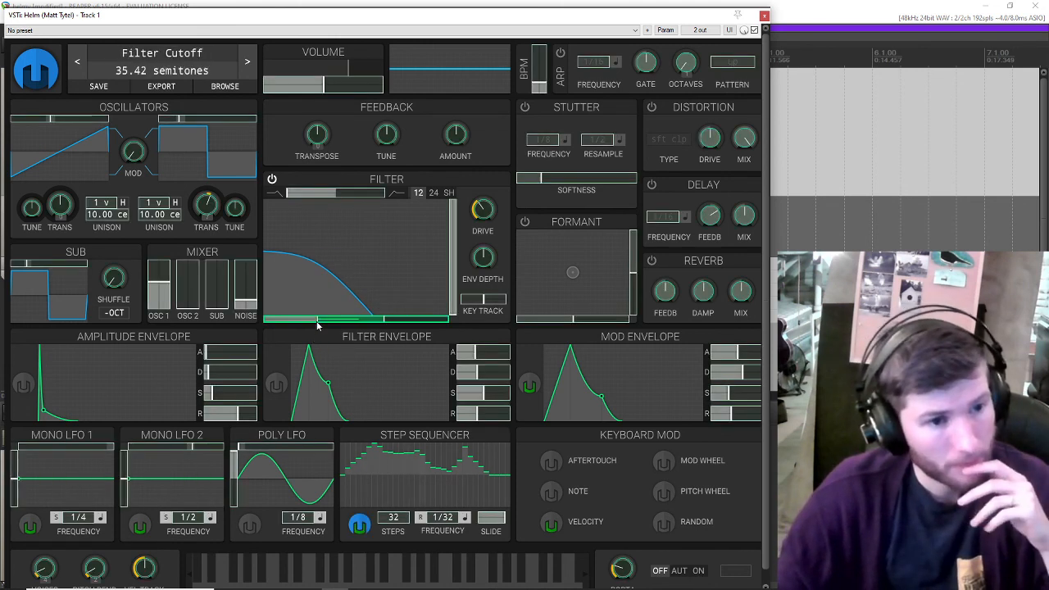
left_click_drag(318, 327, 357, 321)
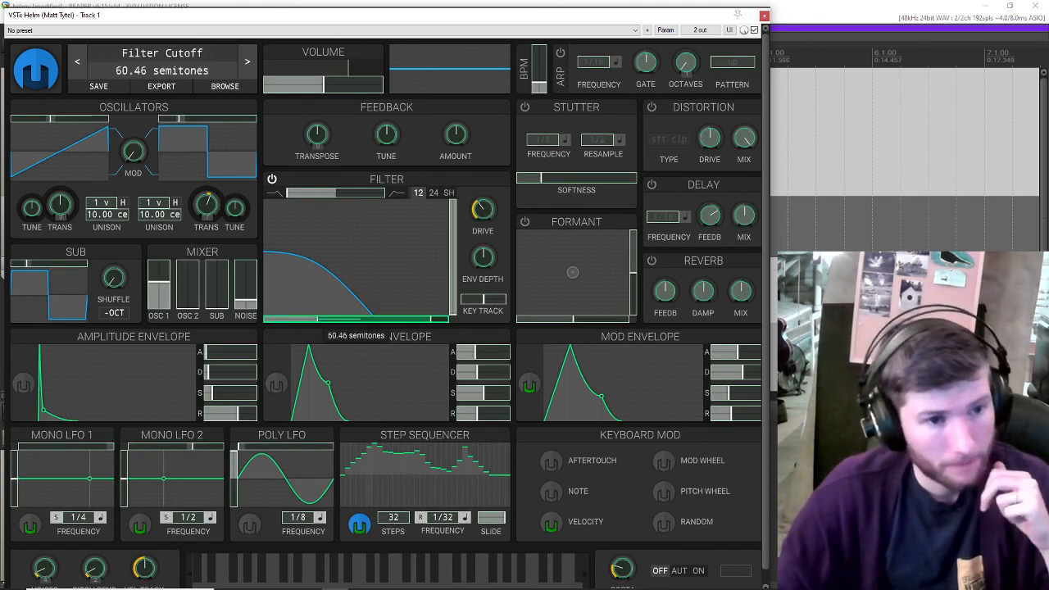
left_click(359, 525)
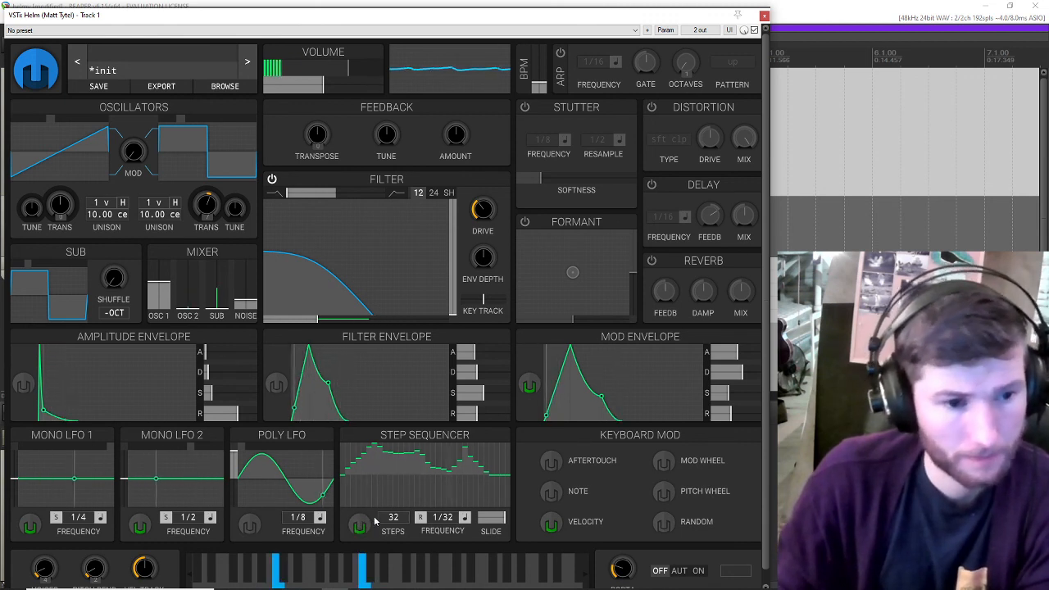
- Try the Free sync mode on the step sequencer and return it to Retrigger
left_click(421, 520)
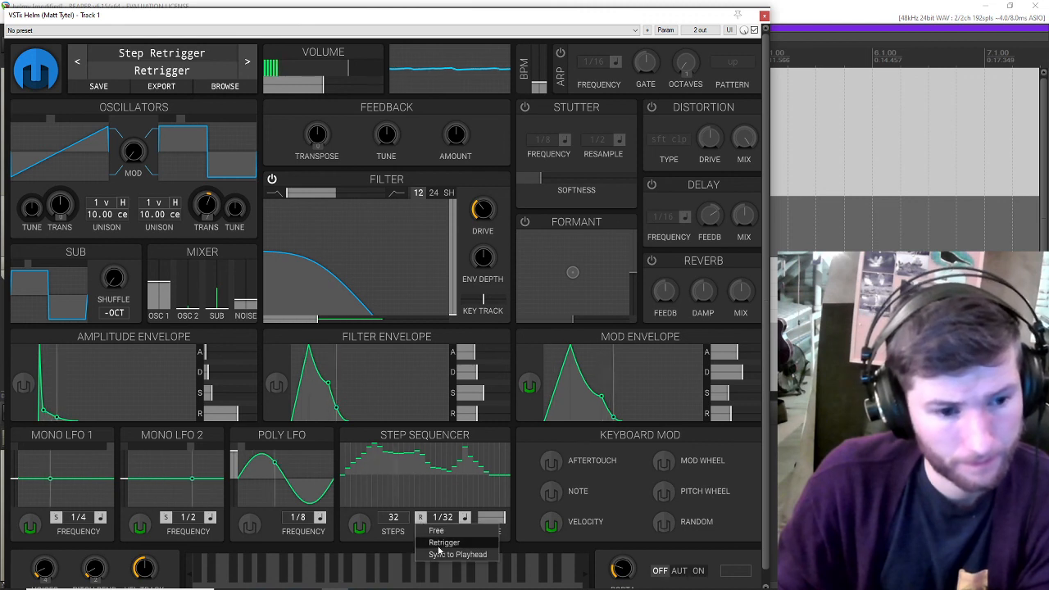
left_click(437, 531)
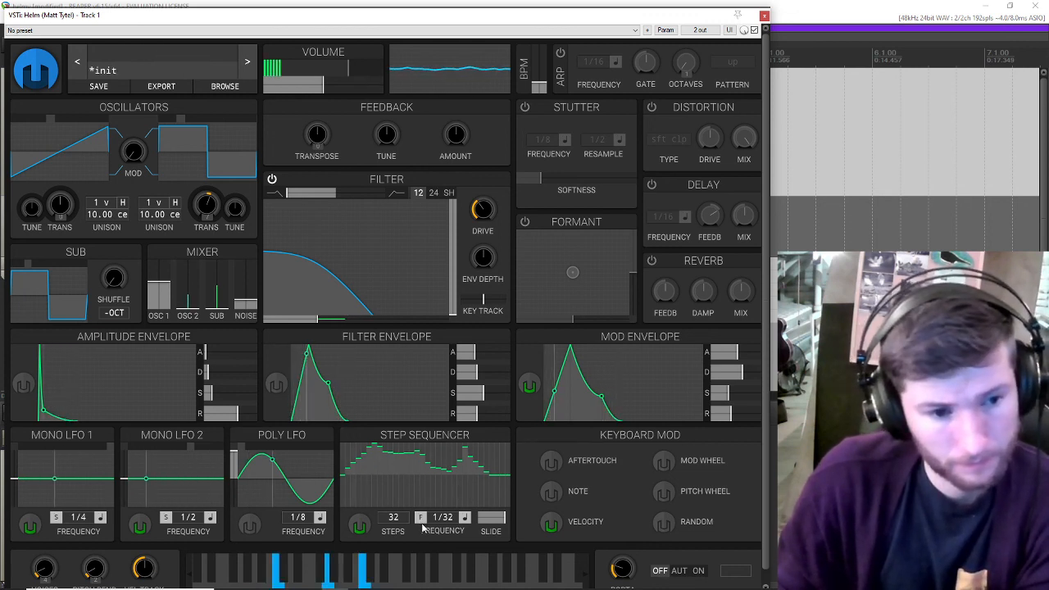
left_click(421, 521)
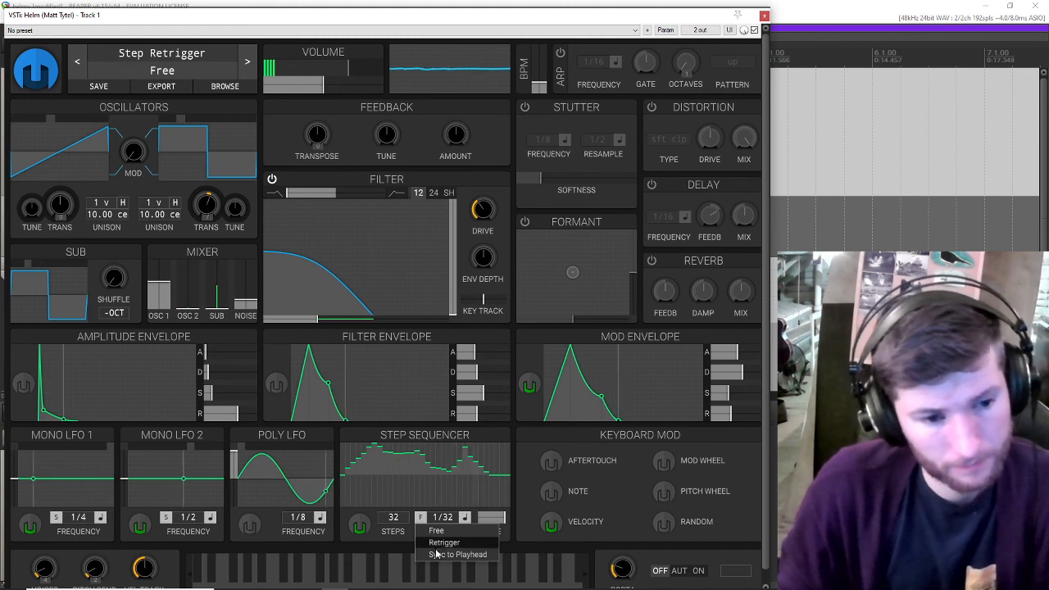
left_click(443, 543)
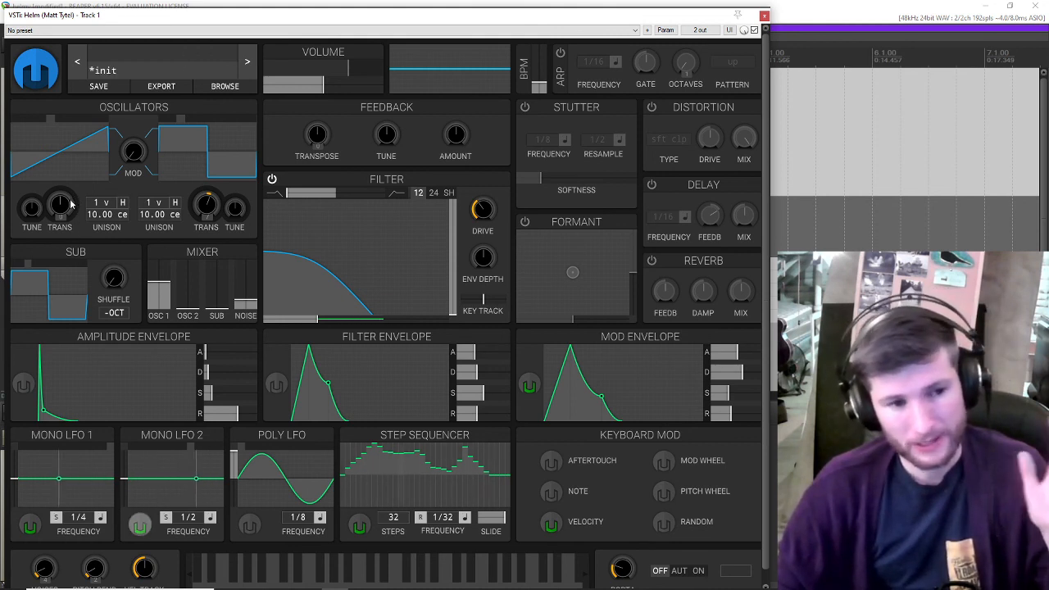
- Try modulating oscillator 2's tune by 58.40 cents with the filter envelope, and reset the amount to zero
left_click(277, 382)
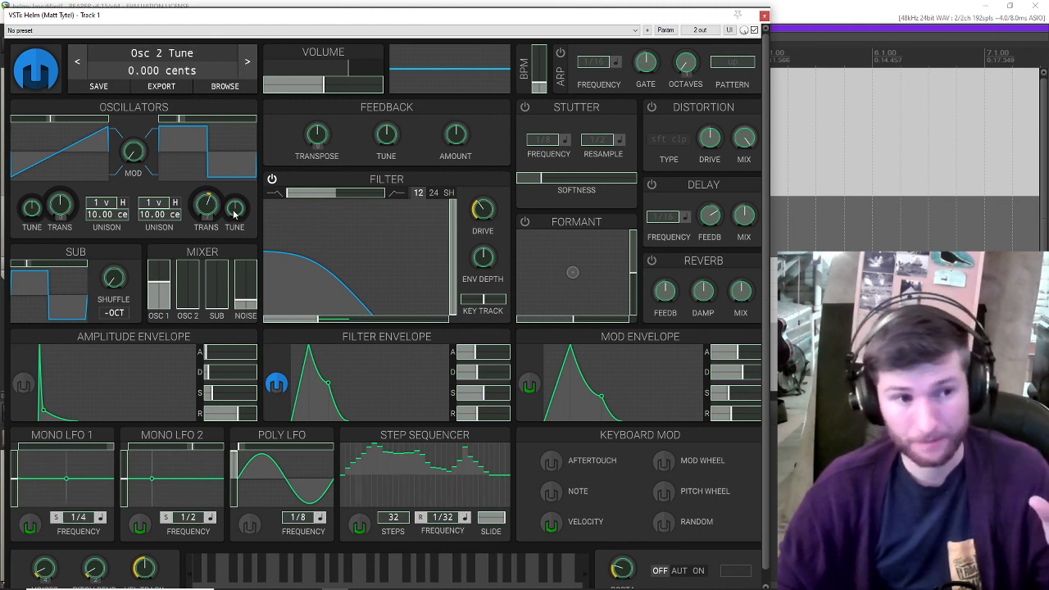
left_click_drag(234, 215, 234, 191)
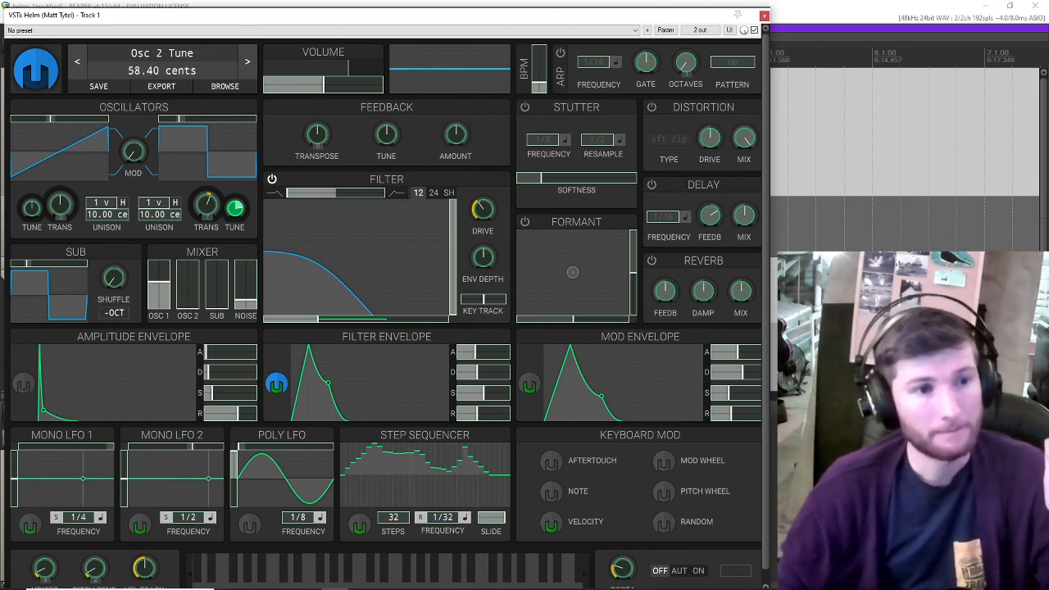
double_click(234, 210)
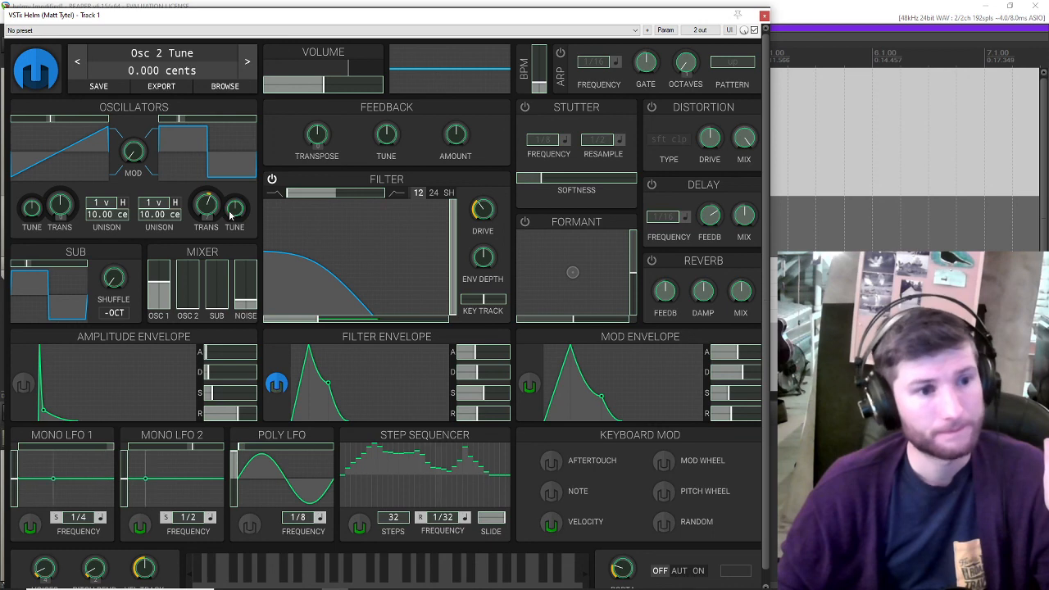
left_click(276, 384)
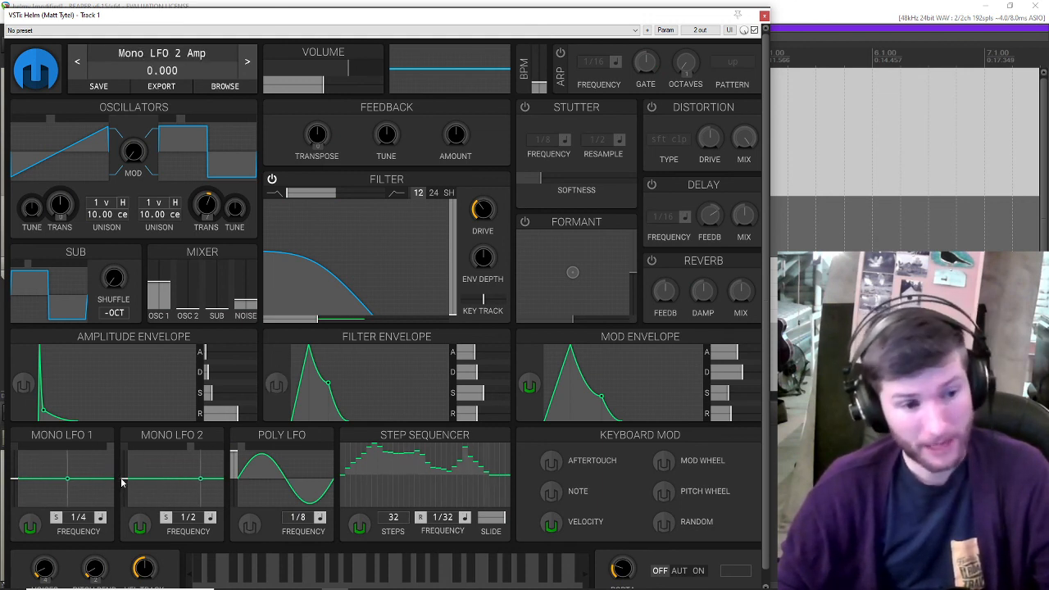
- Inspect Mono LFO 2's waveform, the parameters modulated by velocity, and the step sequencer's sync mode options
mouse_move(121, 483)
left_mouse_down()
mouse_move(134, 441)
mouse_move(137, 483)
left_mouse_up()
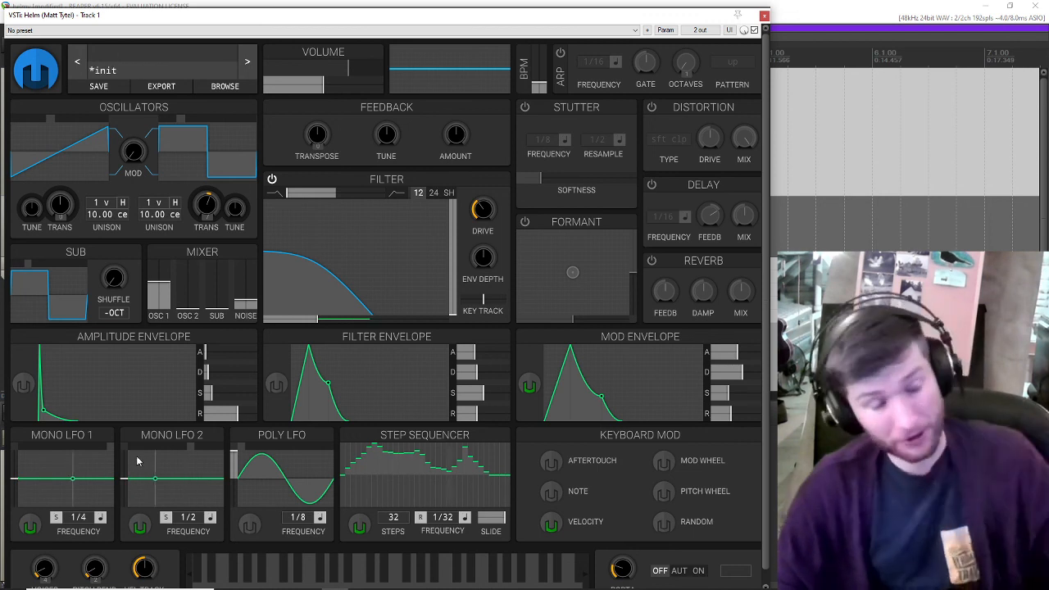
left_click(136, 462)
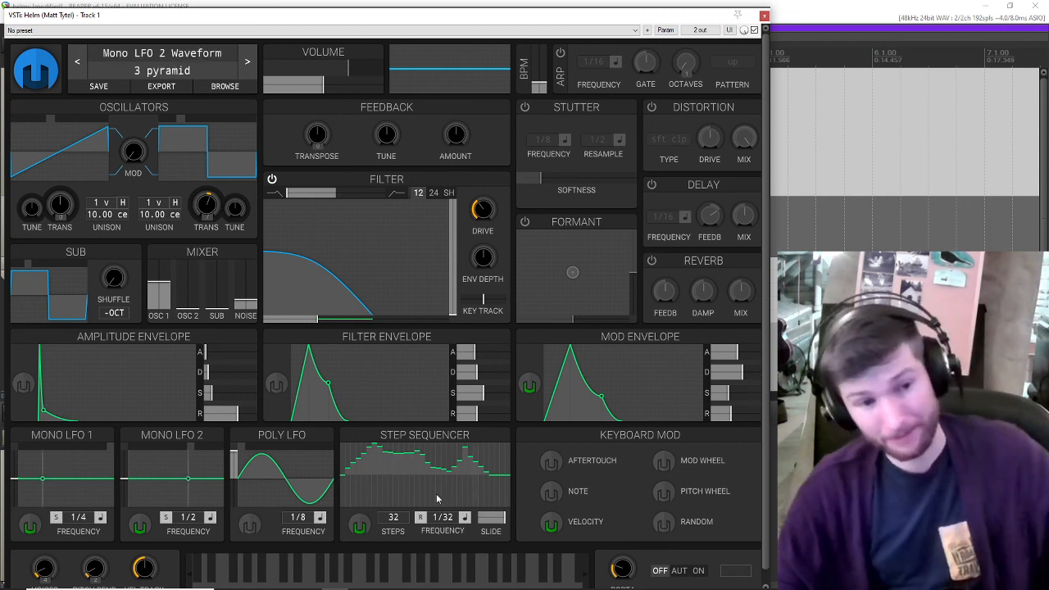
left_click(550, 525)
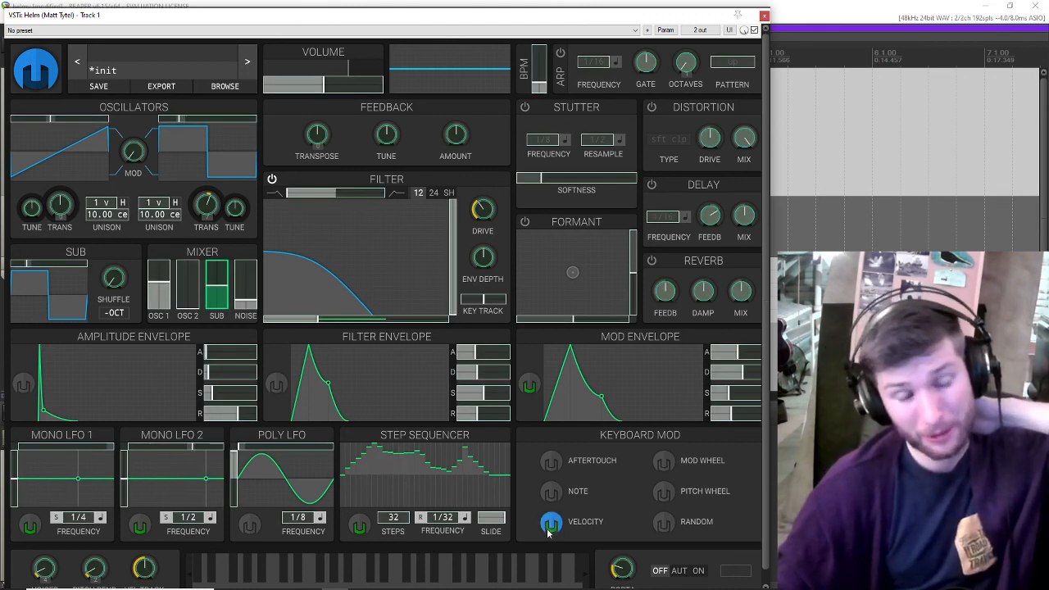
left_click(548, 531)
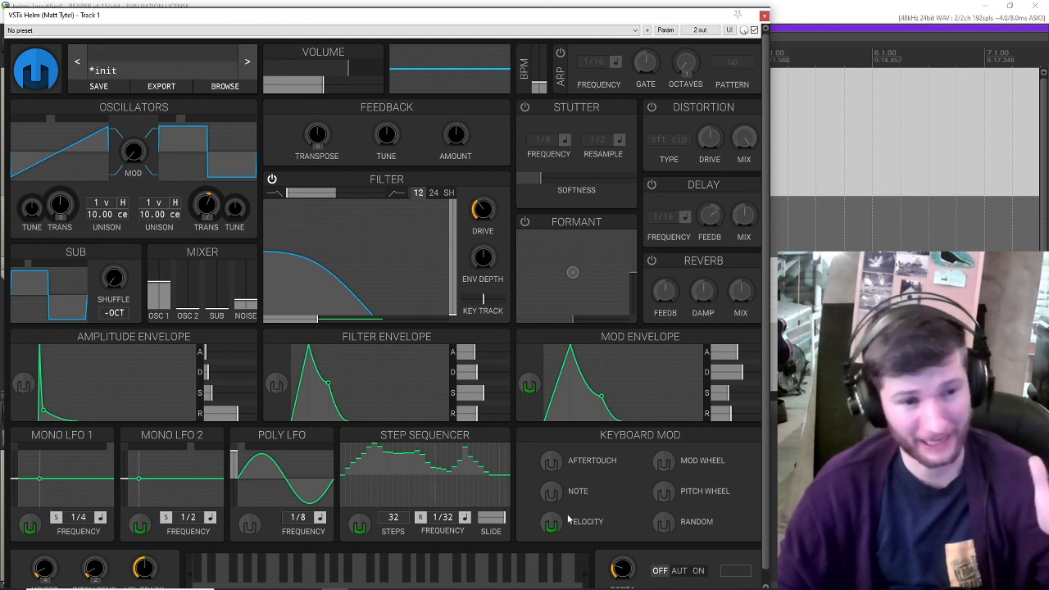
left_click(420, 517)
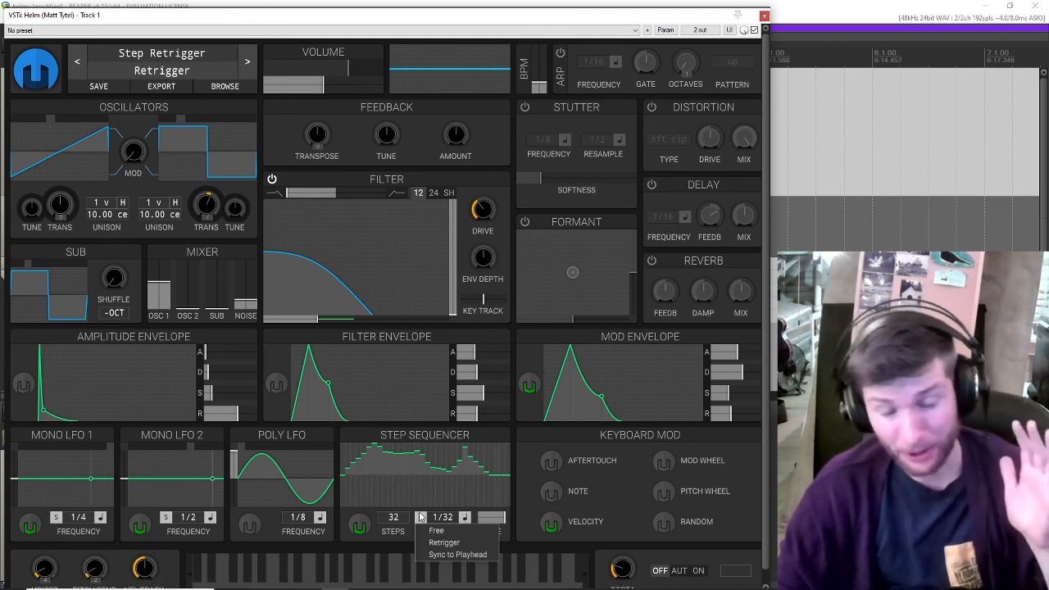
left_click(420, 517)
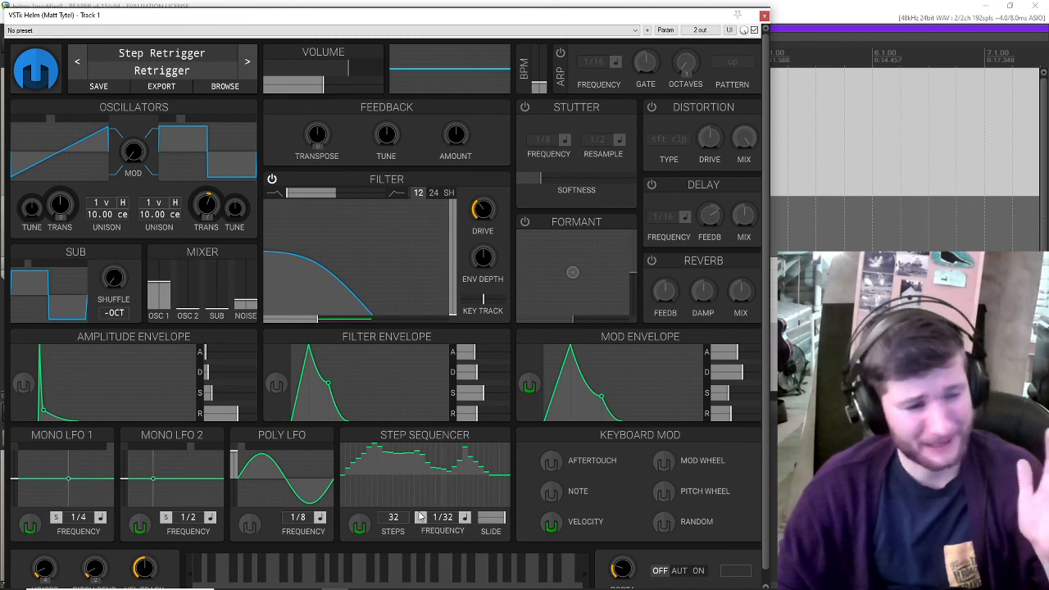
- Set Mono LFO 2's sync mode to Retrigger and raise its amplitude to the maximum
left_click(164, 520)
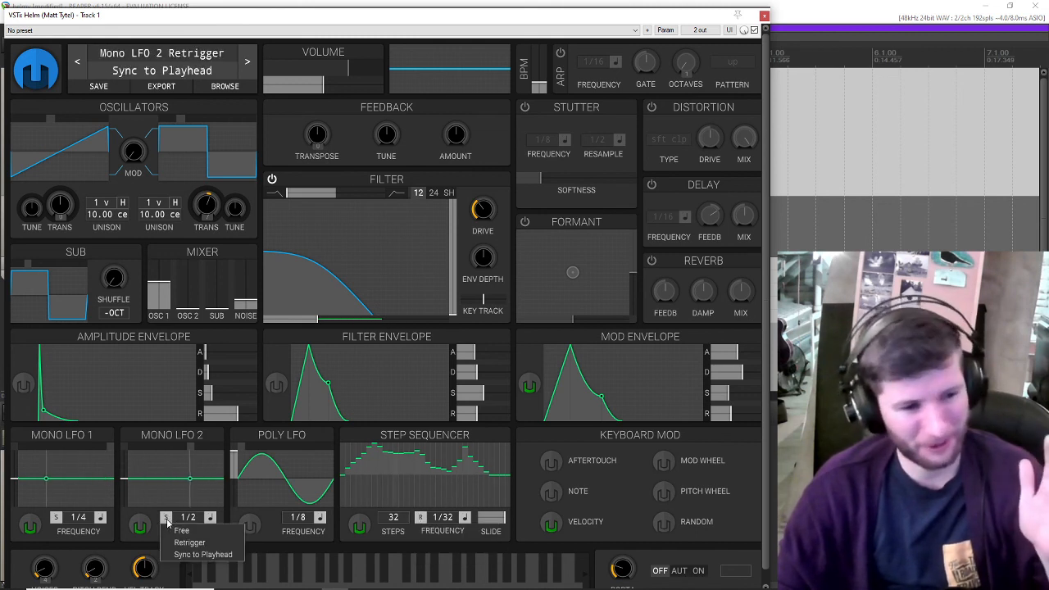
left_click(177, 539)
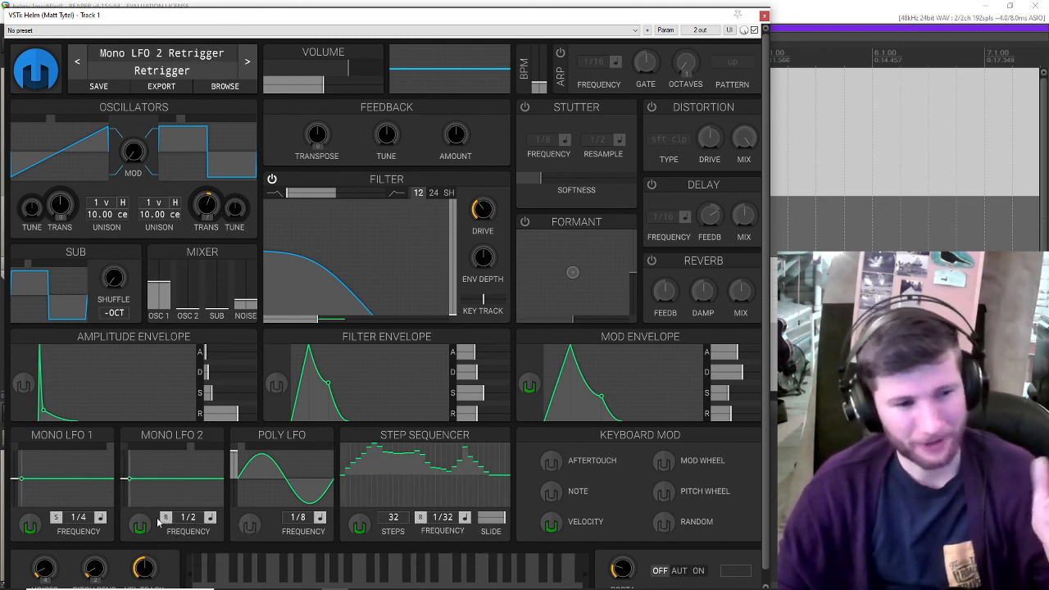
left_click_drag(124, 479, 143, 424)
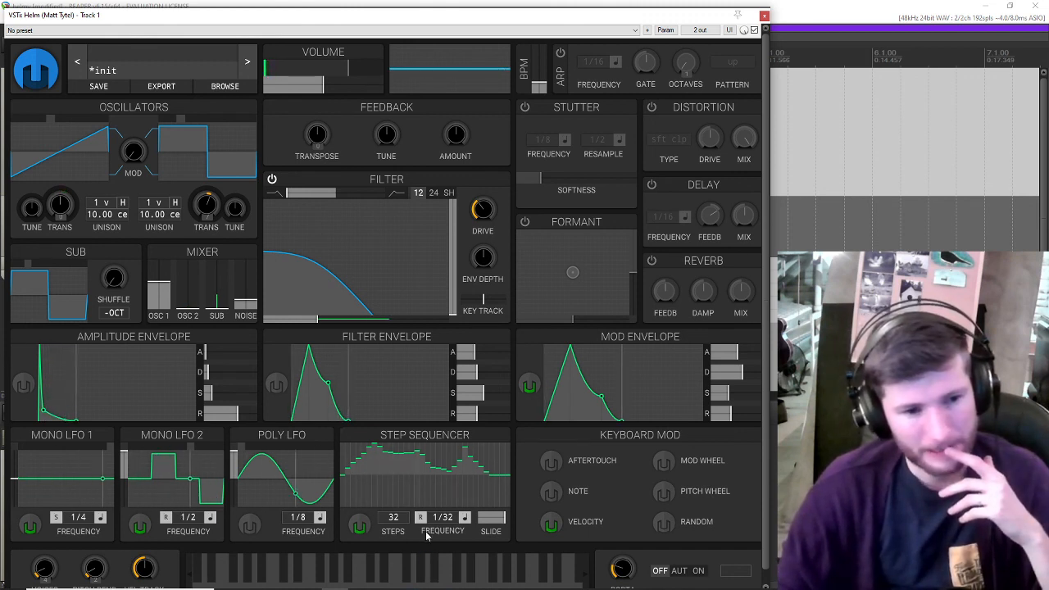
- Reduce the step sequencer to 10 steps and shift the Helm plugin window slightly upward
left_click_drag(394, 517, 394, 550)
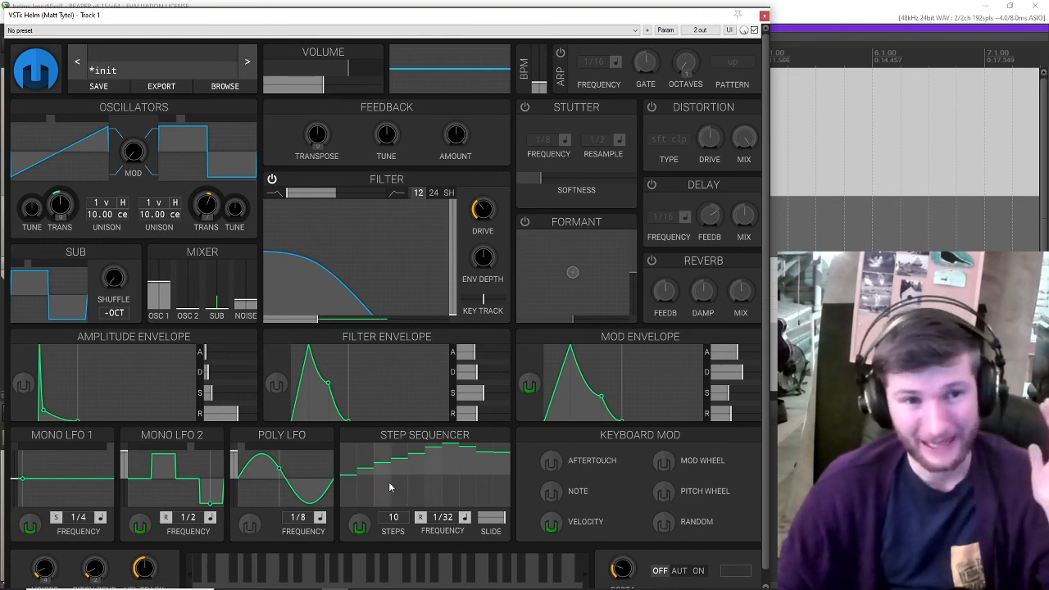
left_click_drag(348, 18, 349, 11)
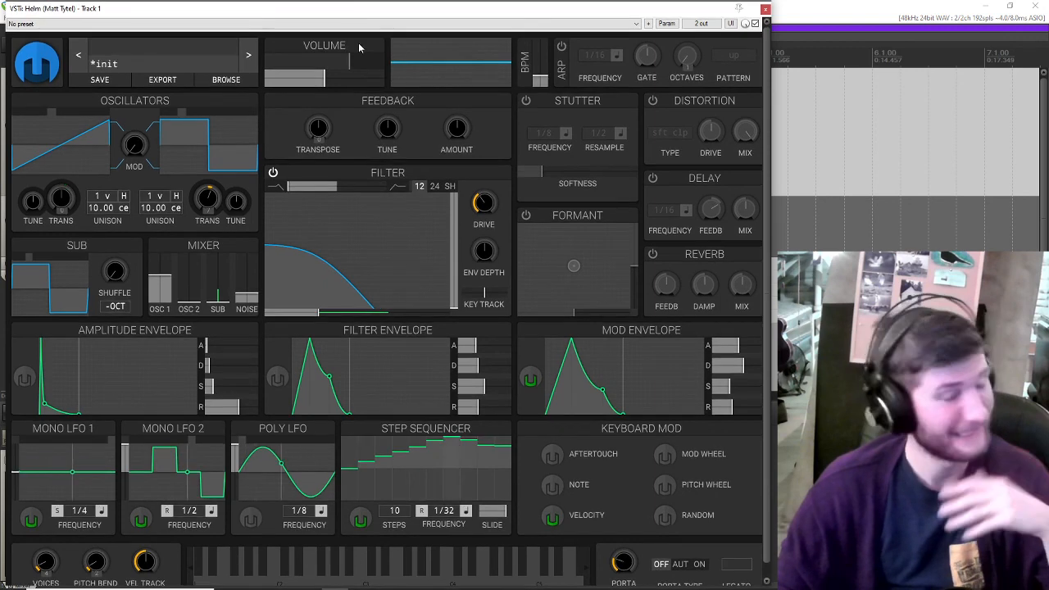